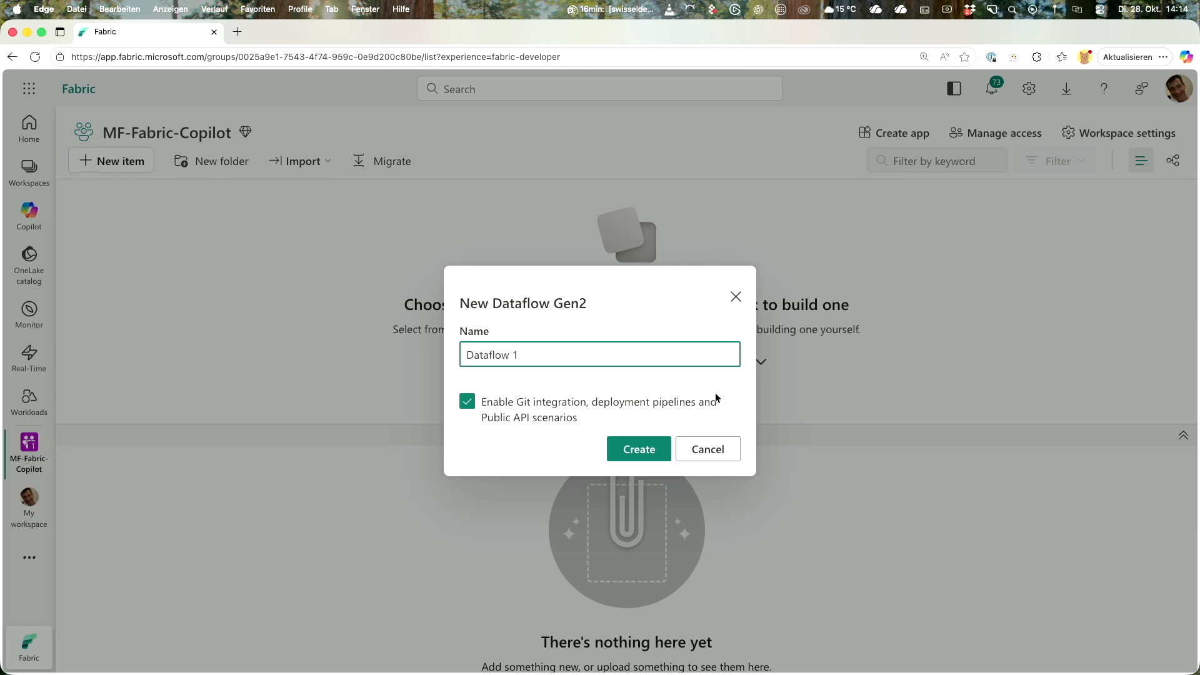
# Rename the new dataflow to DataflowDemo.
pyautogui.hotkey('shift', 'Left')
pyautogui.press('BackSpace')
pyautogui.press('BackSpace')
pyautogui.write('-')
pyautogui.press('BackSpace')
pyautogui.write('Demo')
# Create the dataflow and start loading the source files from a Text/CSV source.
pyautogui.click(616, 450)
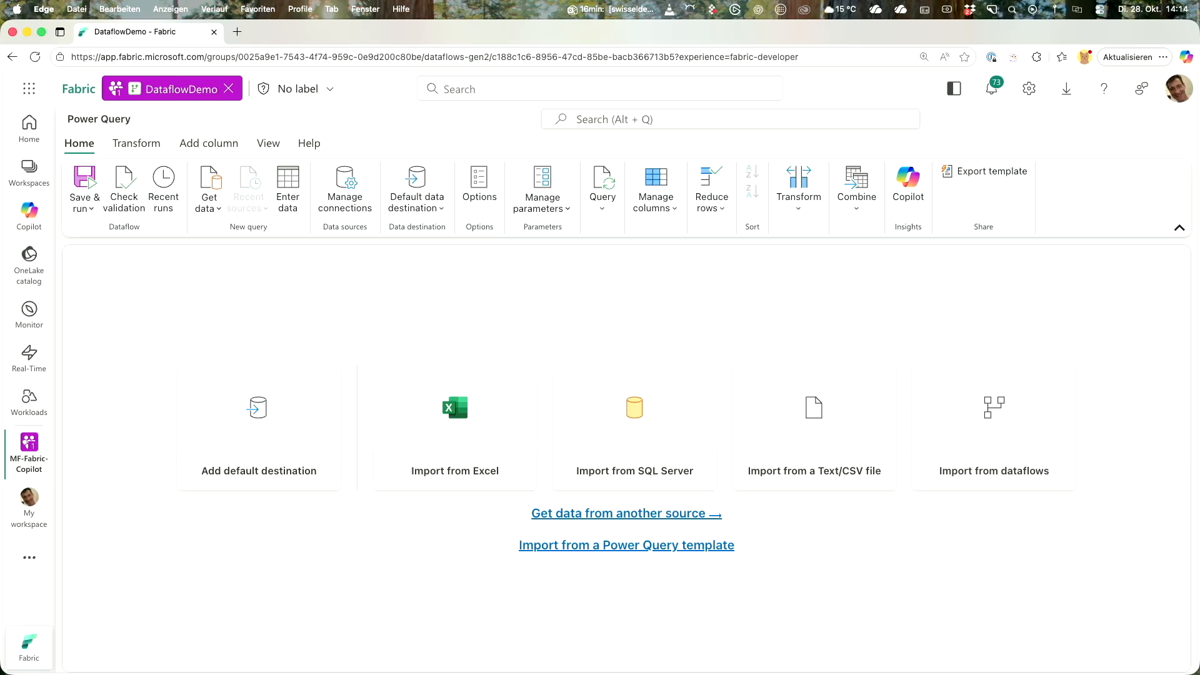
pyautogui.click(213, 208)
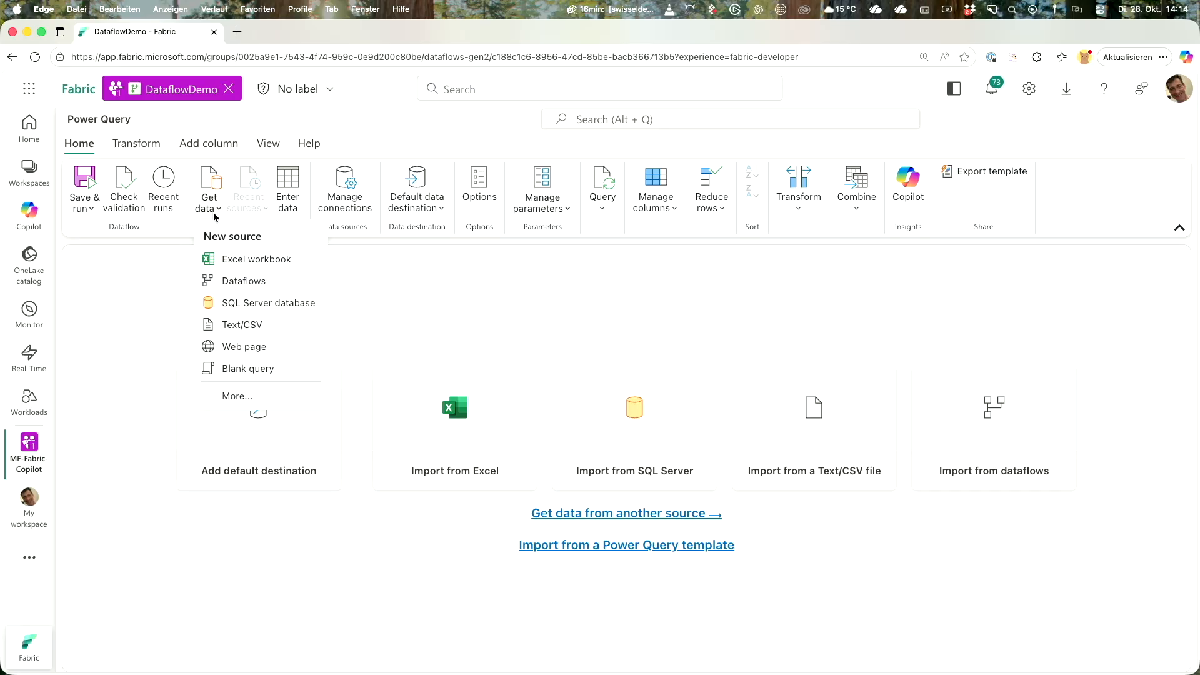
pyautogui.click(240, 326)
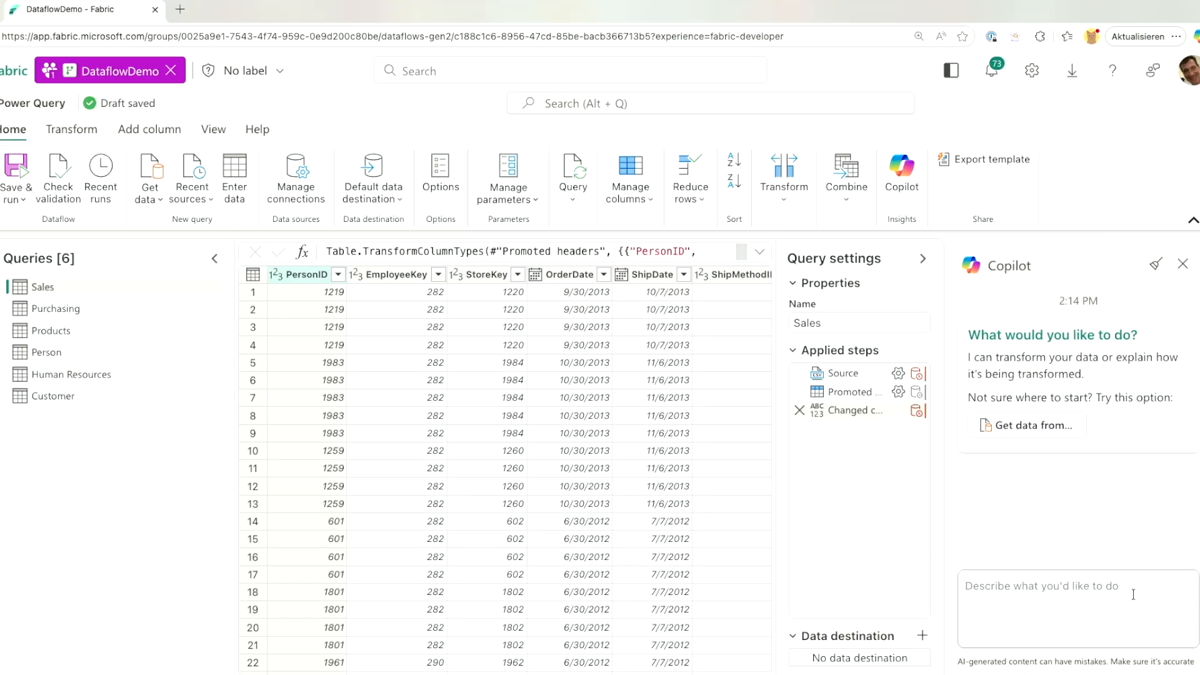
# Have Copilot add Gross Revenue (UnitPrice × OrderQty) and Discount Value (Gross Revenue × UnitPriceDiscount), rounded to 2 decimals.
pyautogui.write("Add a column 'Gross Revenue' that is a product of 'UnitPrice' and 'OrderQty', the result is rounded to two decimal places.")
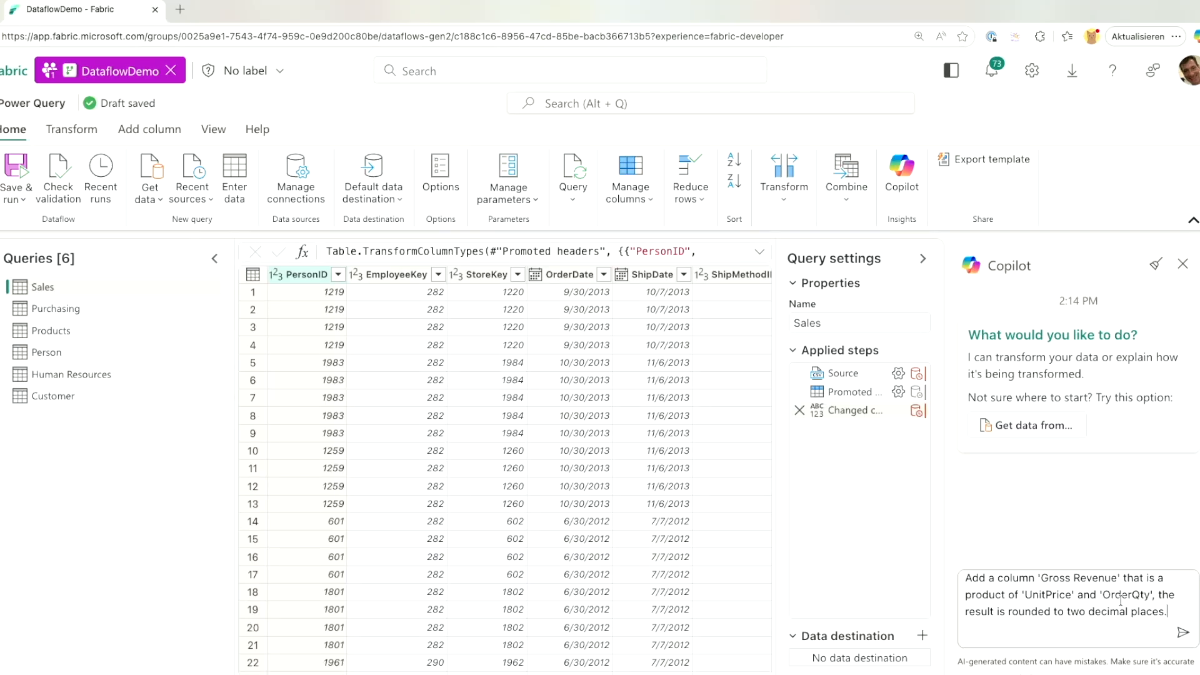
pyautogui.press('Return')
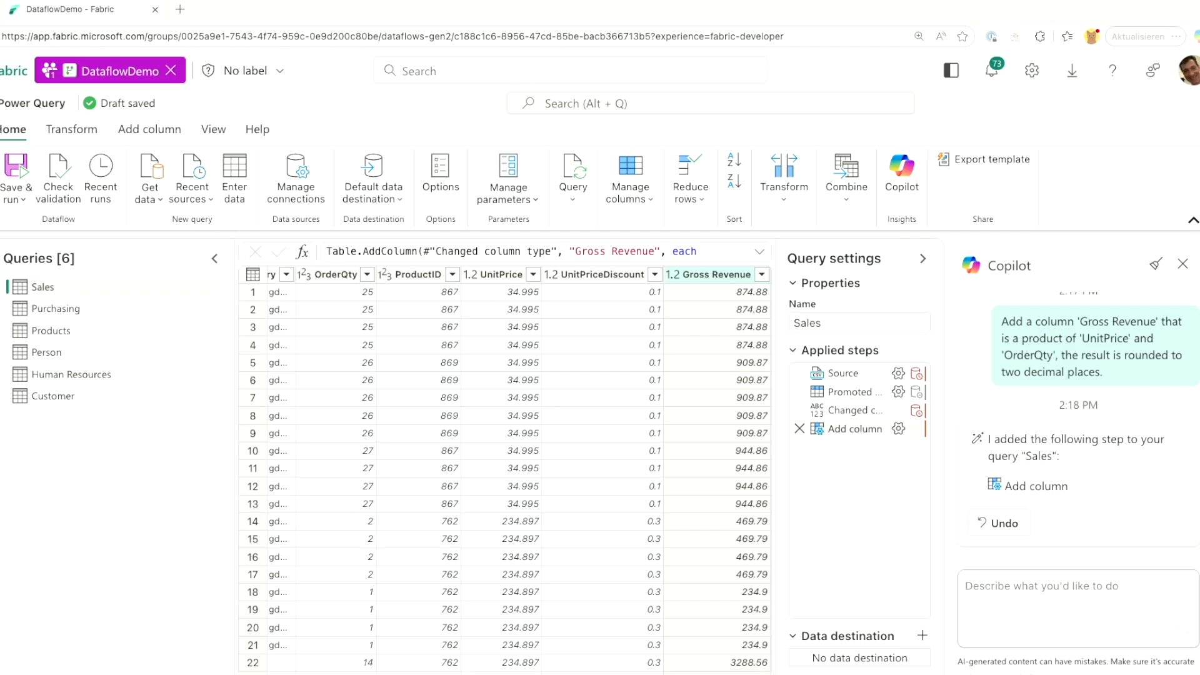
pyautogui.click(999, 582)
pyautogui.hotkey('ctrl', 'v')
pyautogui.press('Return')
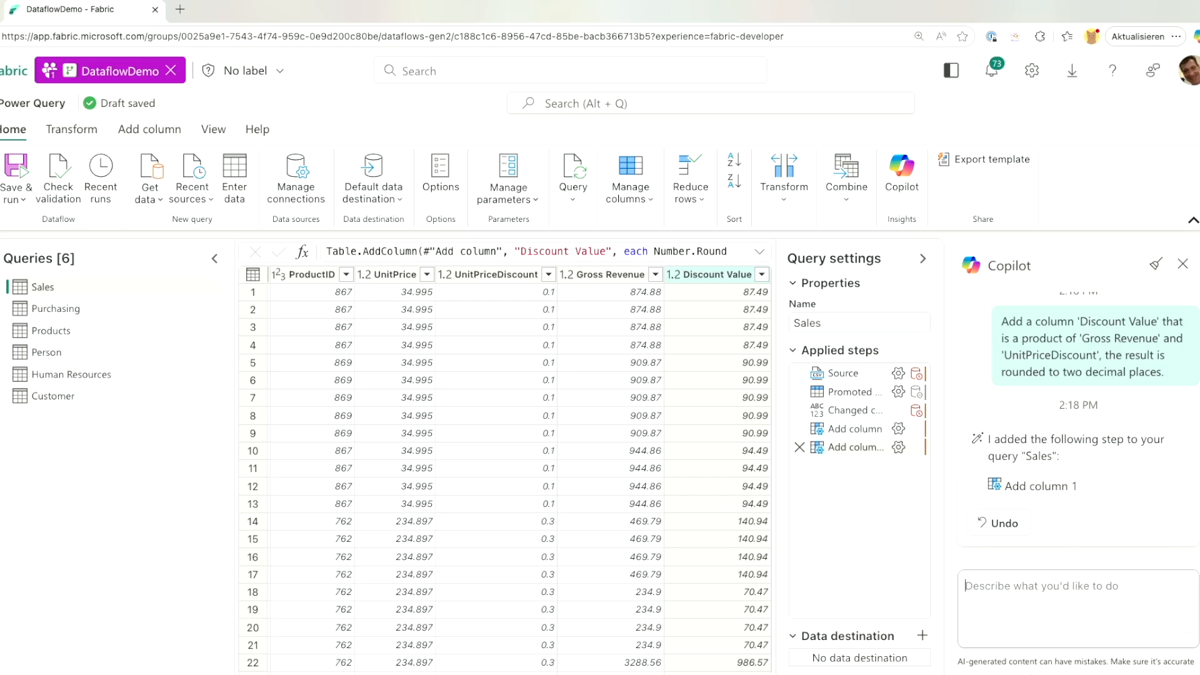
# Ask Copilot for a rounded Net Revenue column, Gross Revenue minus Discount Value.
pyautogui.hotkey('alt', 'Tab')
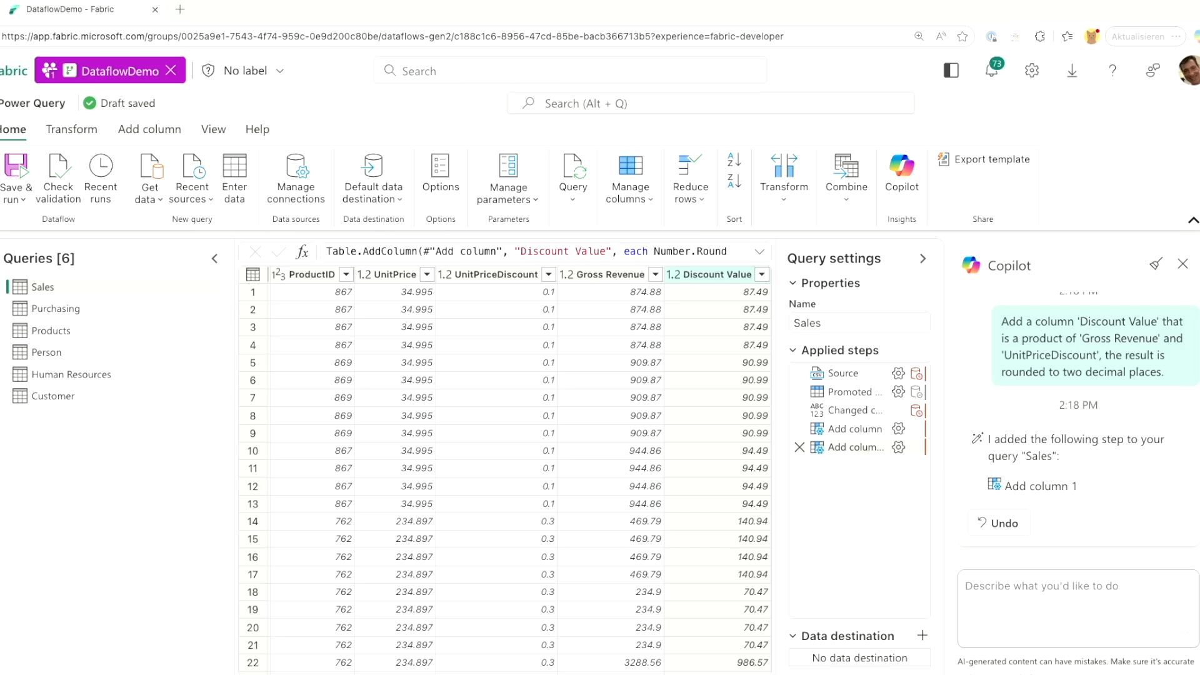
pyautogui.hotkey('alt', 'Tab')
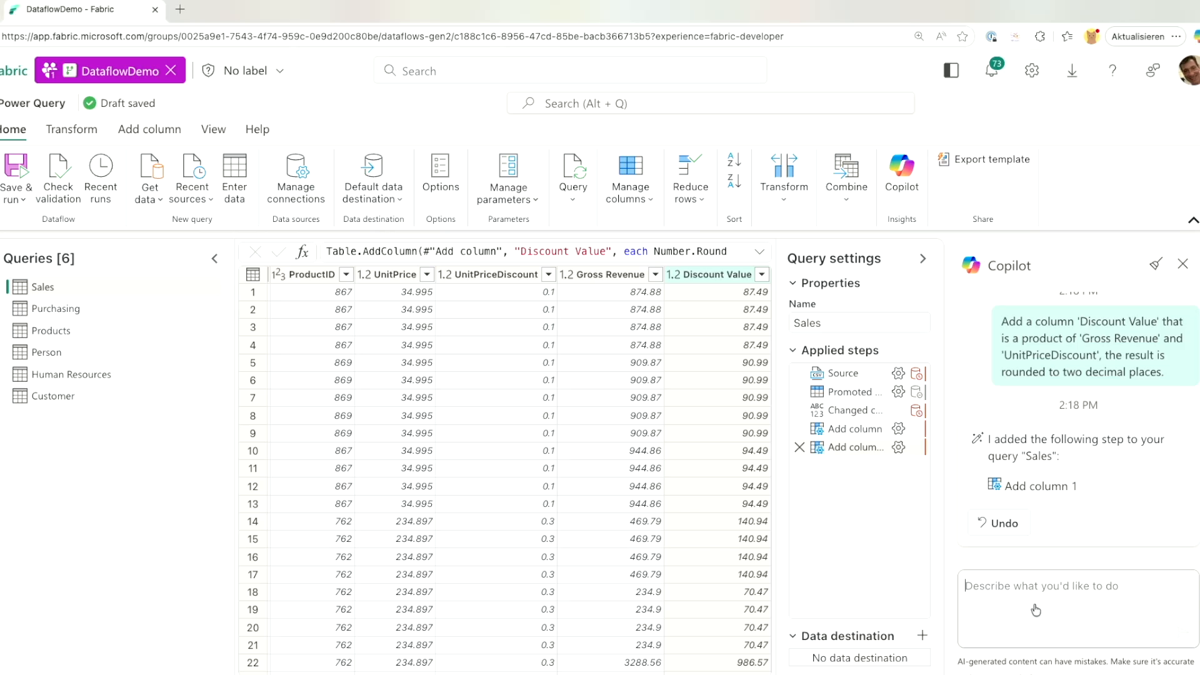
pyautogui.write('difference between Gross Revenue and Discount Value columns and round the result to two decimal places')
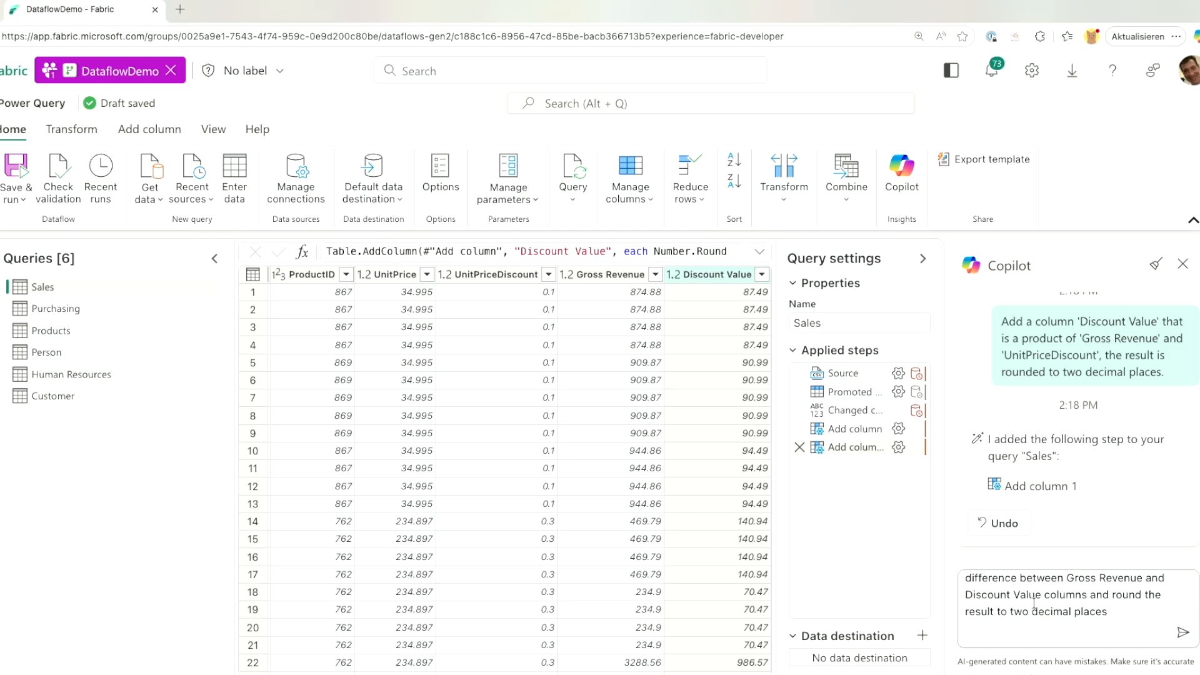
pyautogui.press('Return')
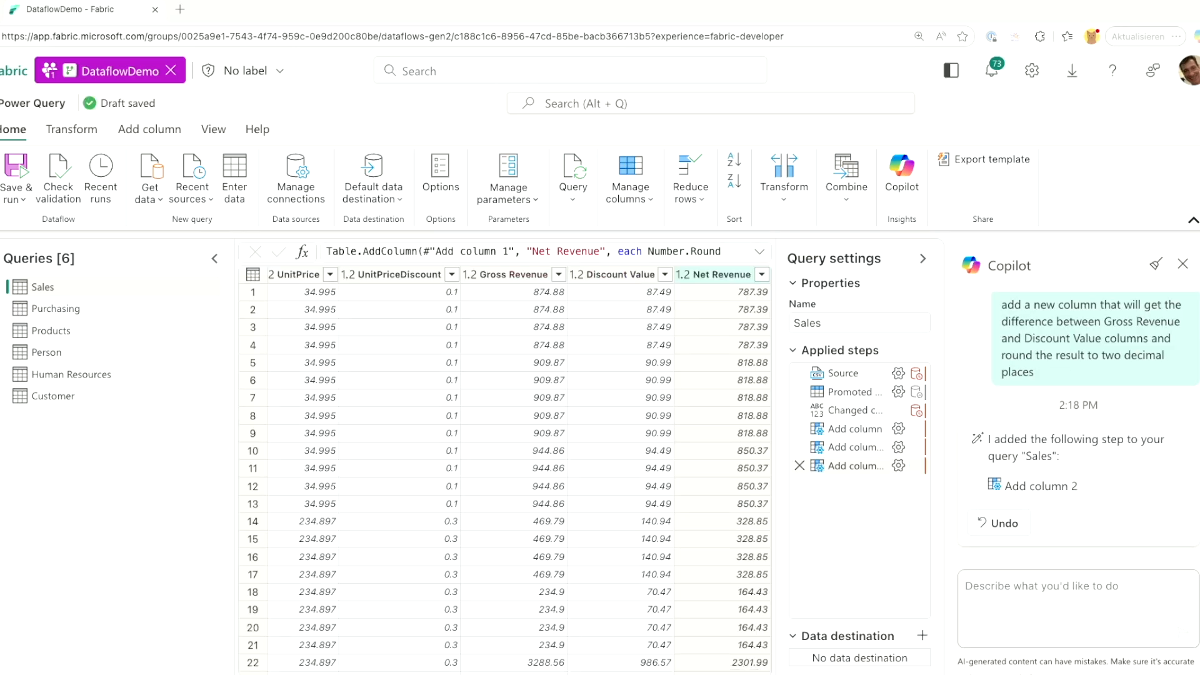
# Ask Copilot for a DateDiff column counting days between OrderDate and ShipDate.
pyautogui.click(1049, 611)
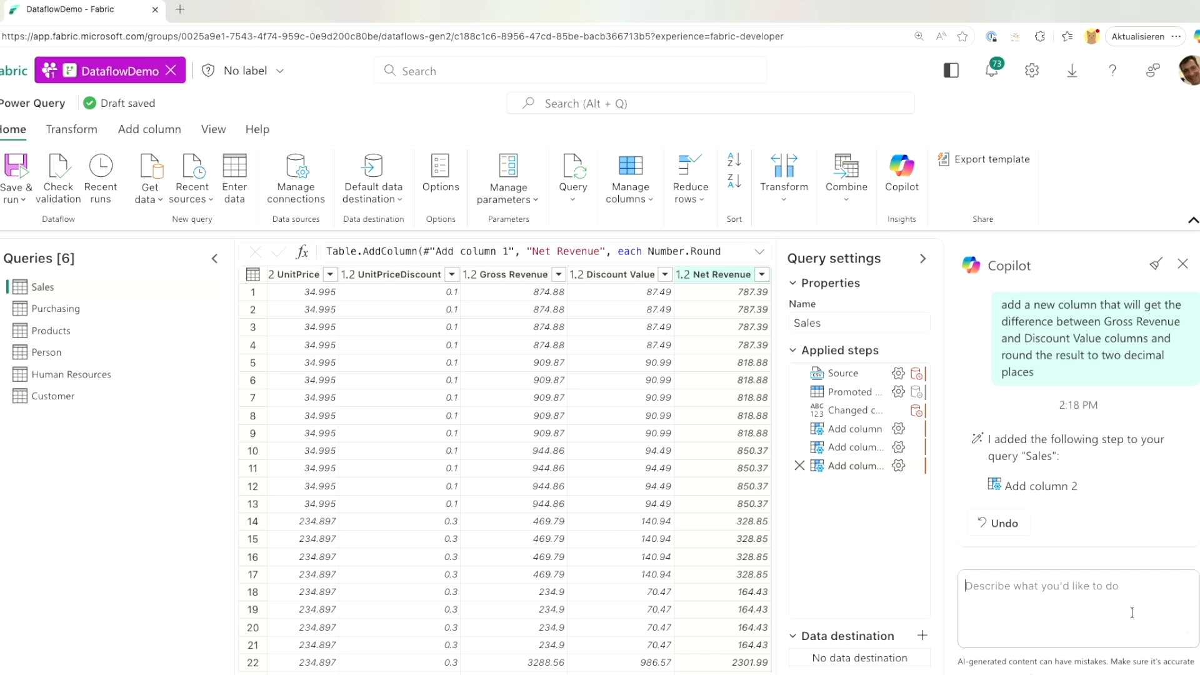
pyautogui.write('add a new custom column to get the difference between OrderDate and ShipDate columns.')
pyautogui.press('Return')
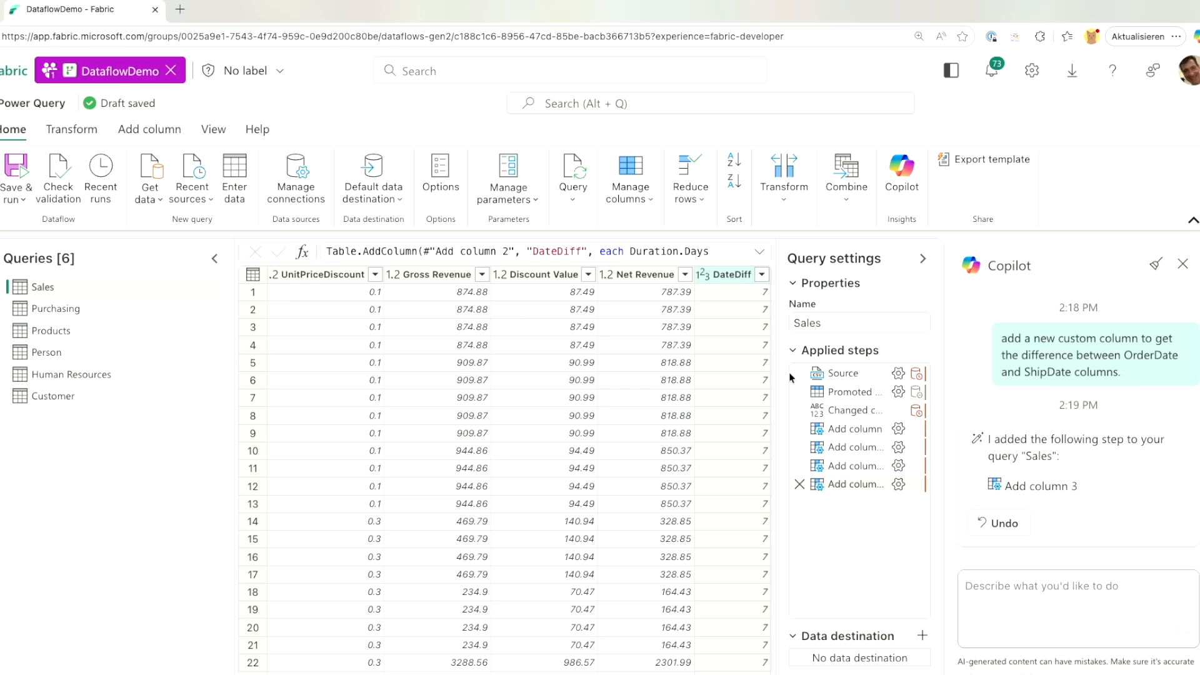
# Rename the Sales DateDiff column to DaysToShip.
pyautogui.moveTo(837, 485)
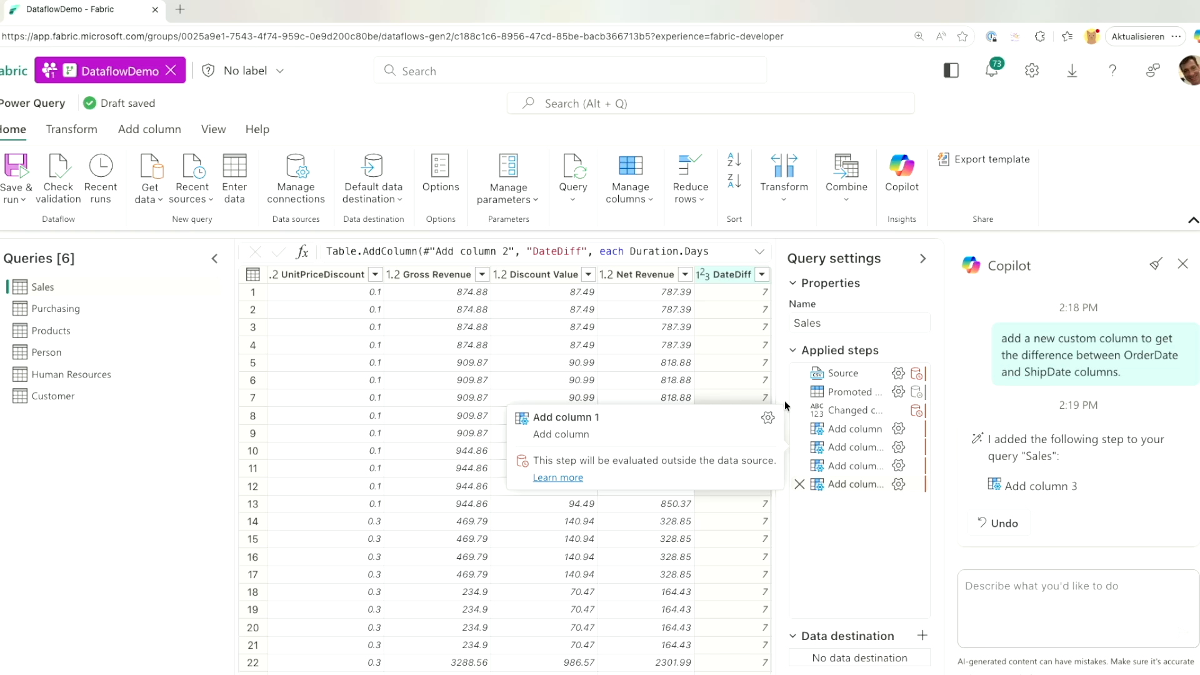
pyautogui.hscroll(-15, 741, 305)
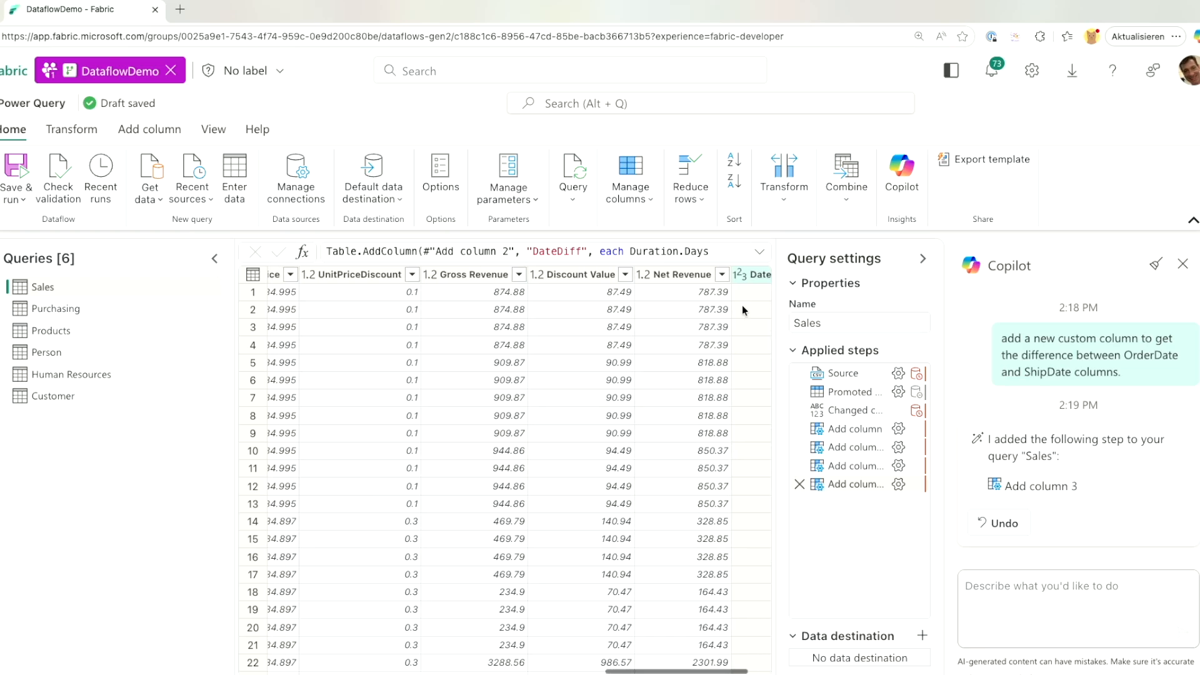
pyautogui.hscroll(-10, 741, 304)
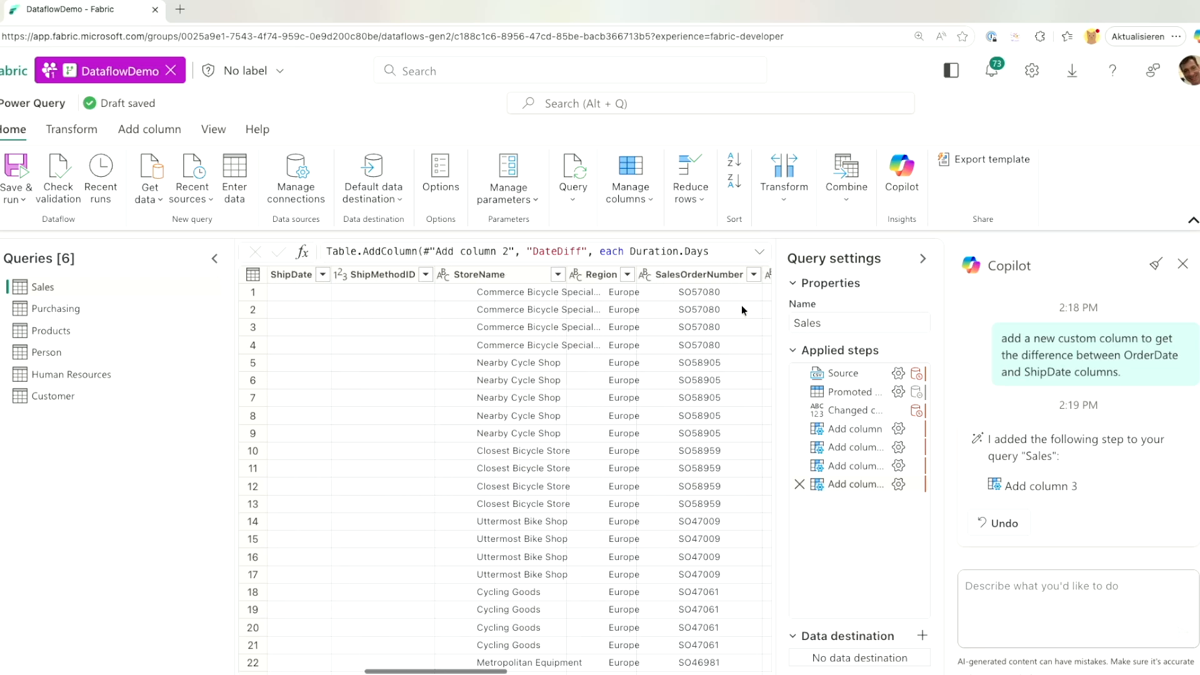
pyautogui.hscroll(15, 741, 305)
pyautogui.hscroll(3, 741, 305)
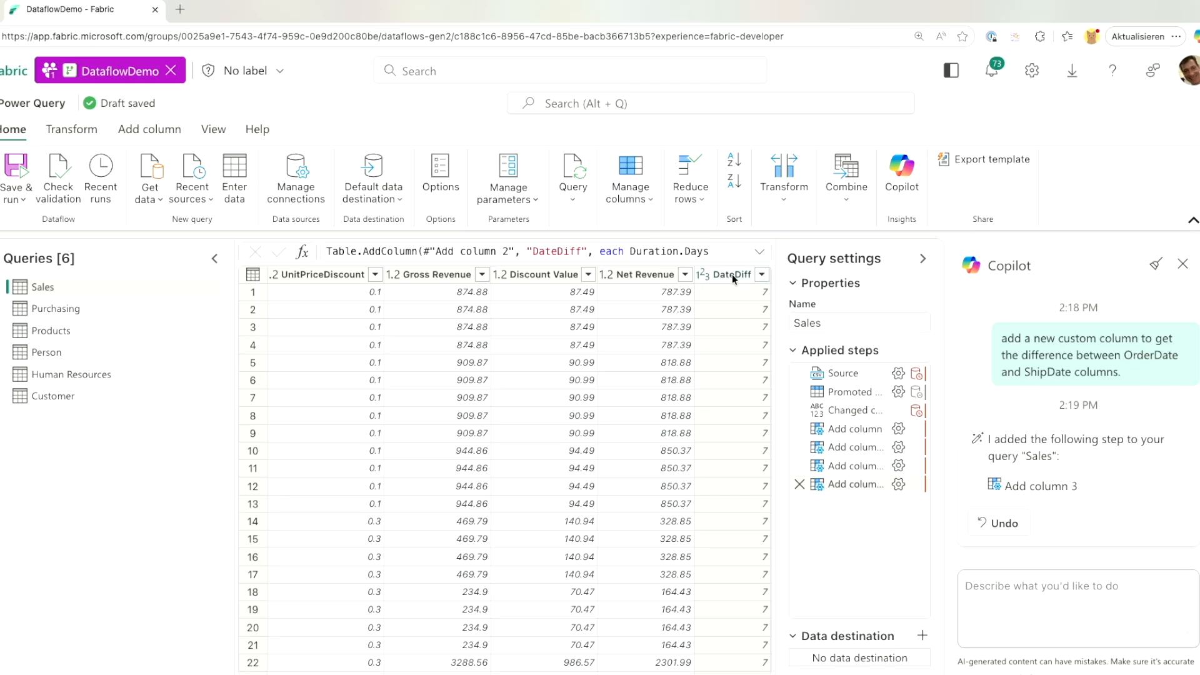
pyautogui.doubleClick(732, 275)
pyautogui.write('DaysToShip')
pyautogui.press('Return')
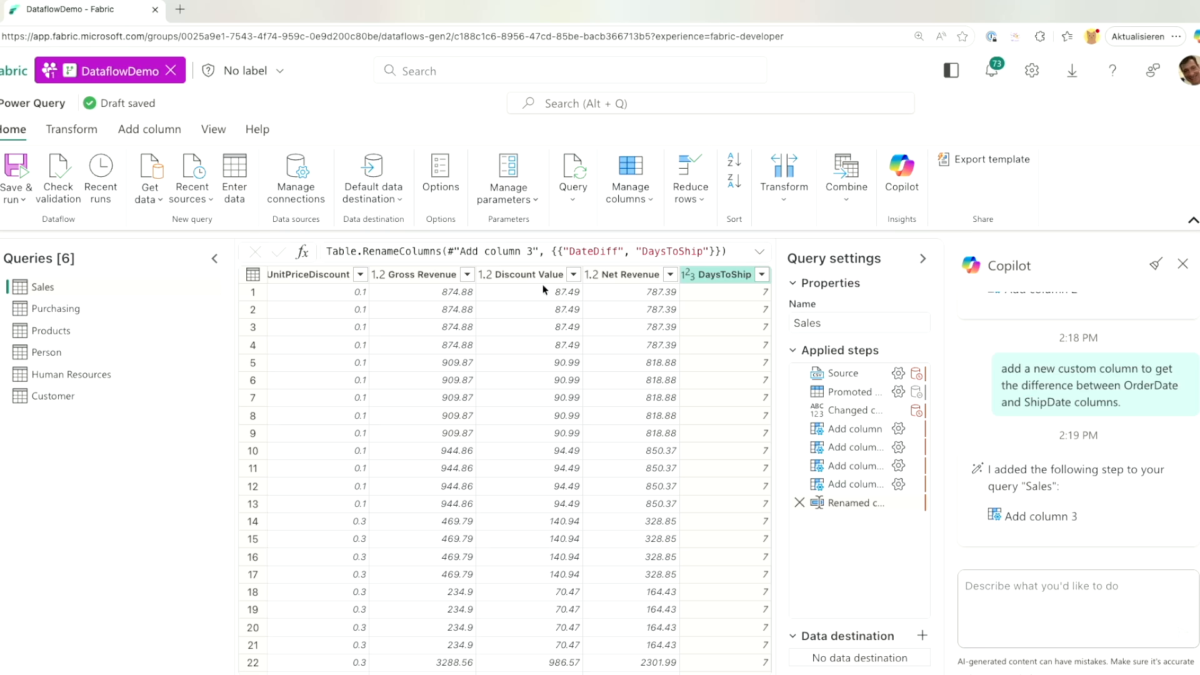
# Switch to the Customer query.
pyautogui.hscroll(-10, 544, 289)
pyautogui.hscroll(-2, 543, 290)
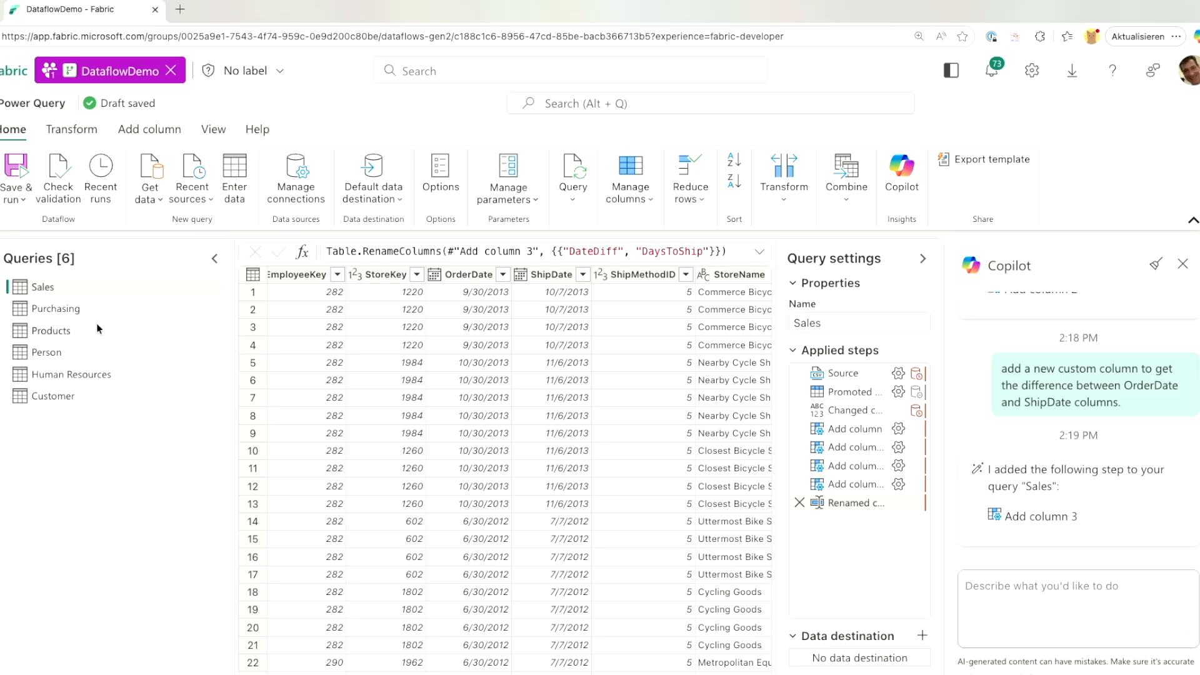
pyautogui.click(49, 391)
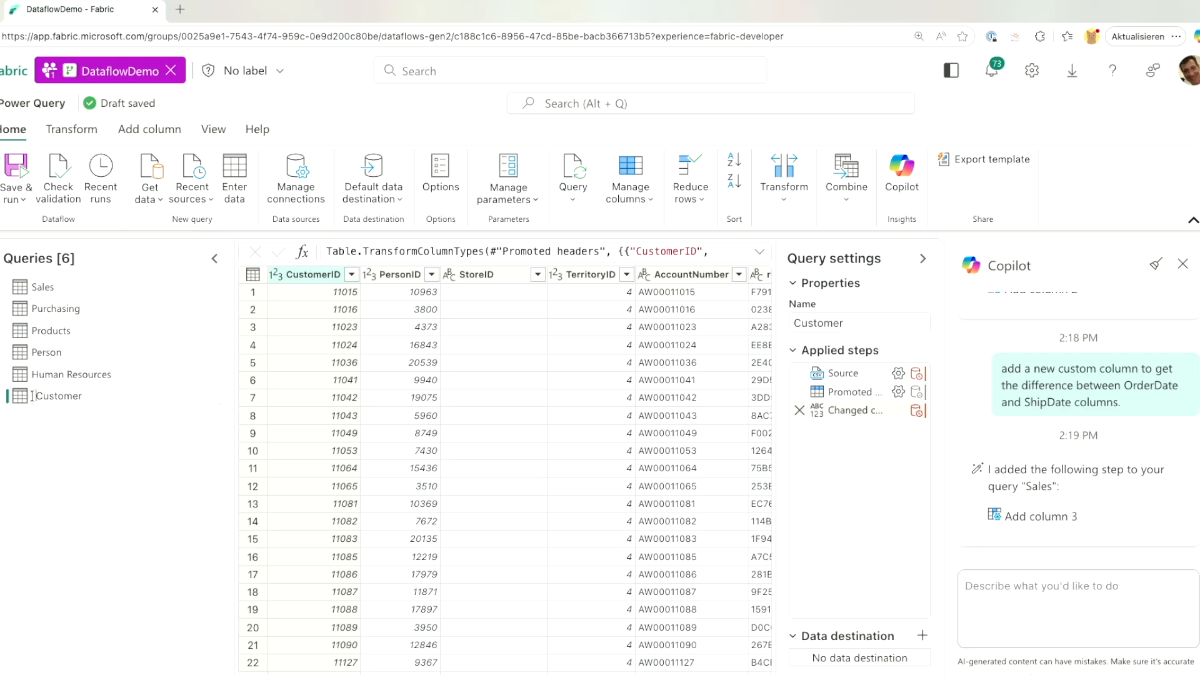
# Rename the Customer, Purchasing and Products queries to DimCustomer, DimShipping and DimProducts.
pyautogui.write('Dim')
pyautogui.press('Return')
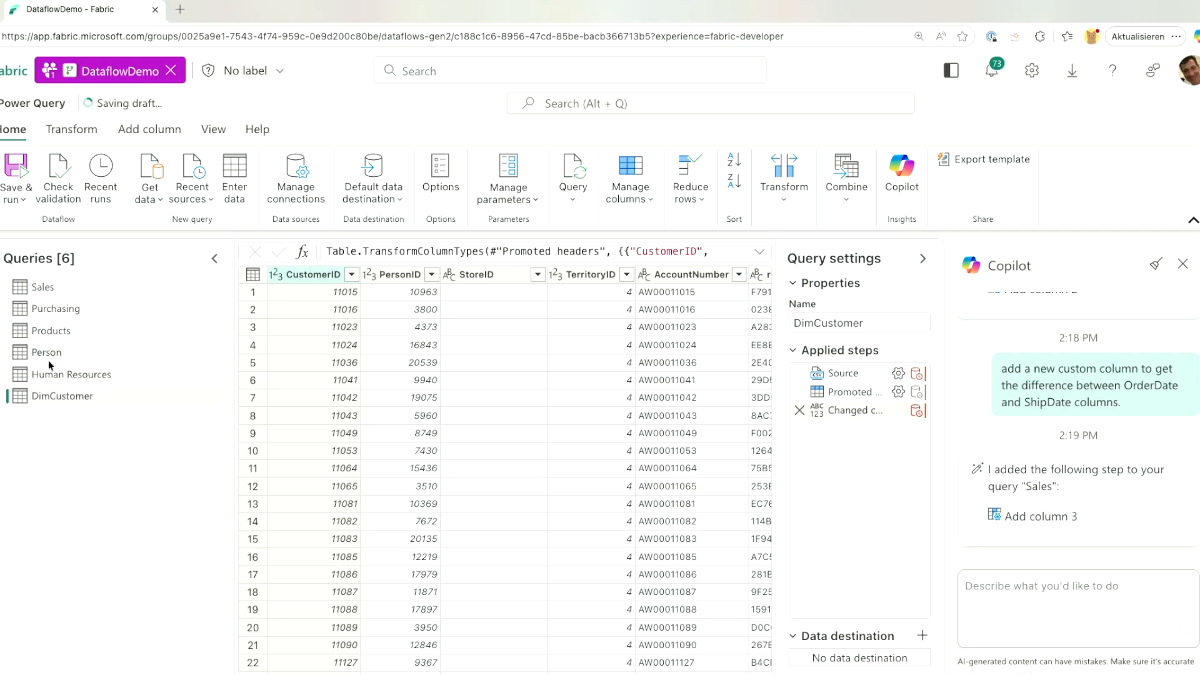
pyautogui.doubleClick(46, 309)
pyautogui.write('DimSh')
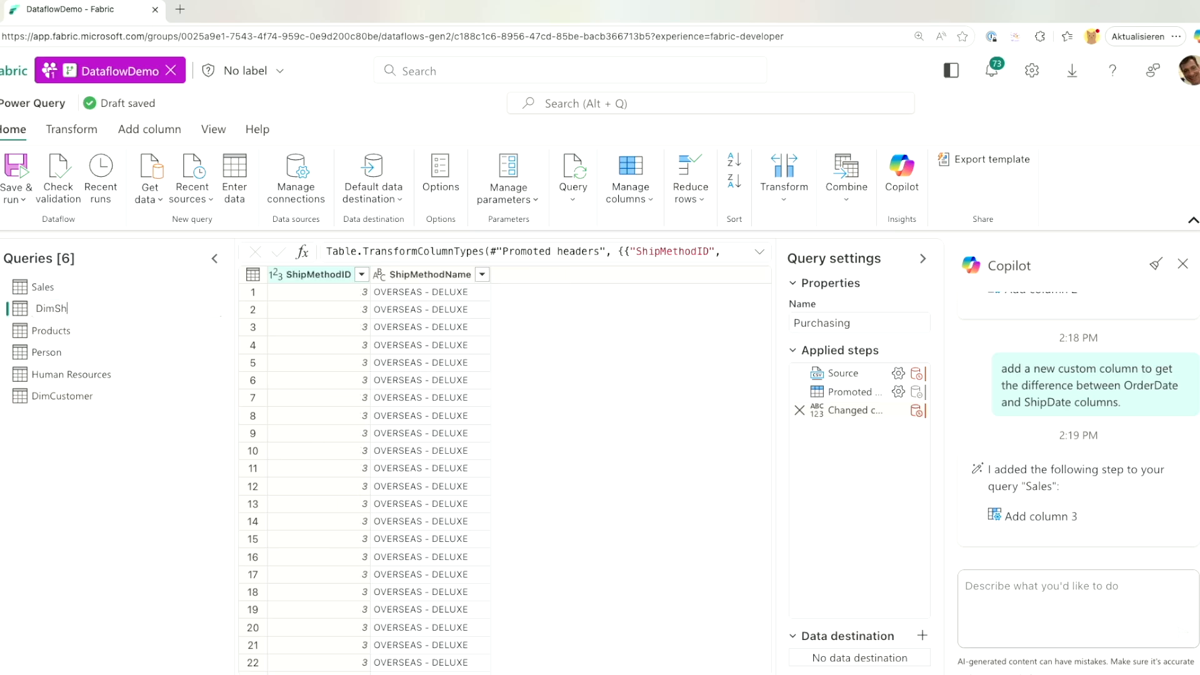
pyautogui.write('ipping')
pyautogui.press('Return')
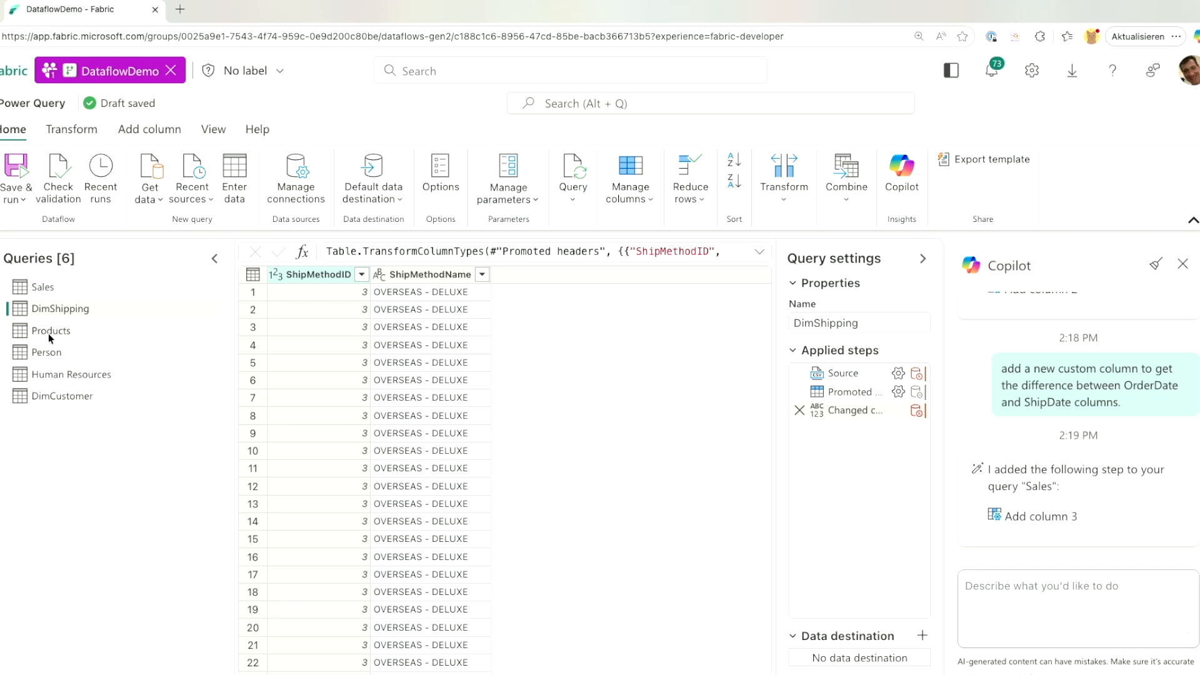
pyautogui.doubleClick(47, 332)
pyautogui.write('Dim')
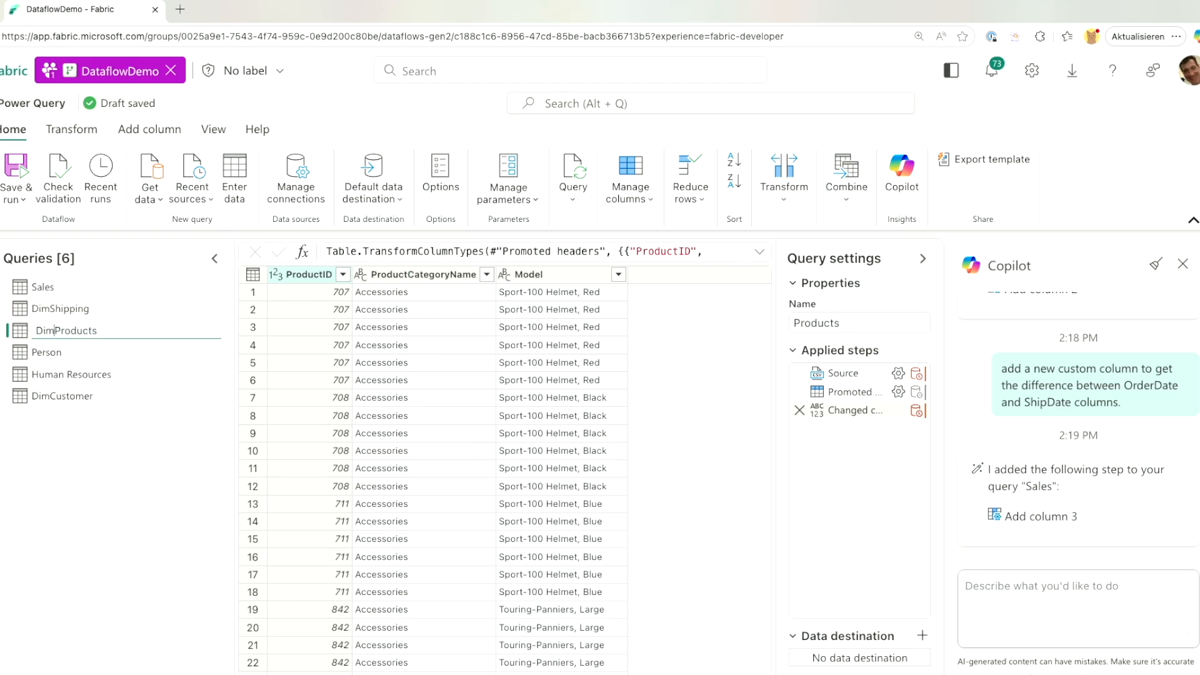
pyautogui.press('Return')
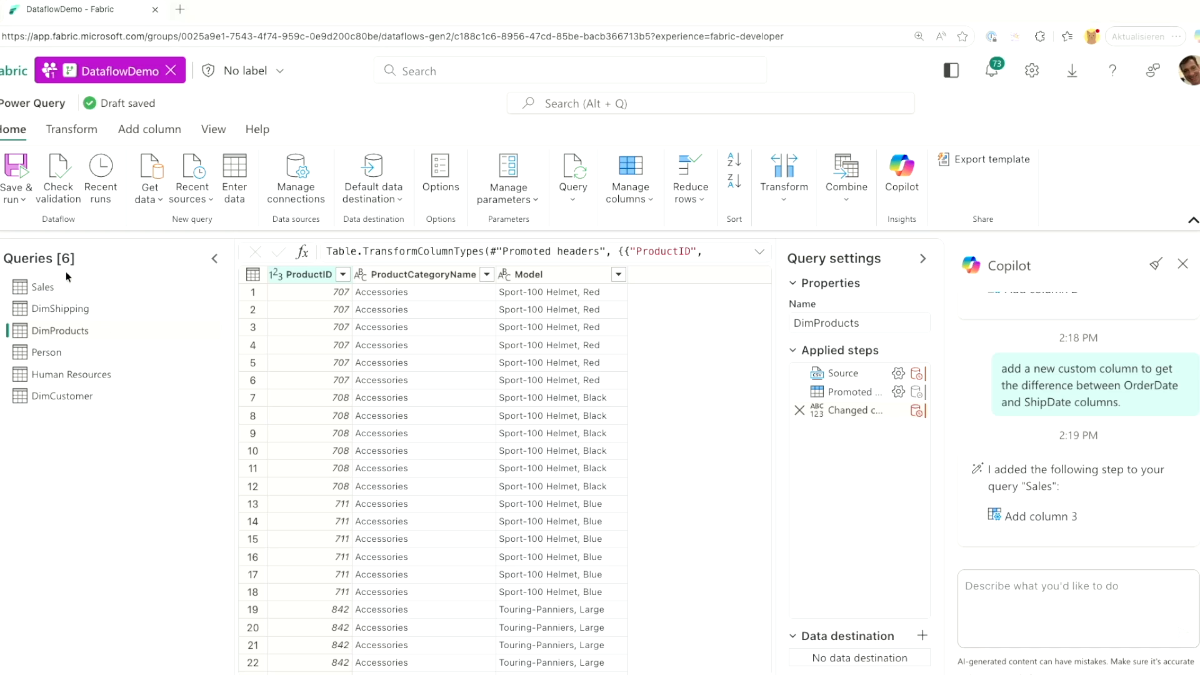
# From the Sales query, ask Copilot for a query of unique StoreKey and StoreName values.
pyautogui.click(57, 286)
pyautogui.click(1111, 605)
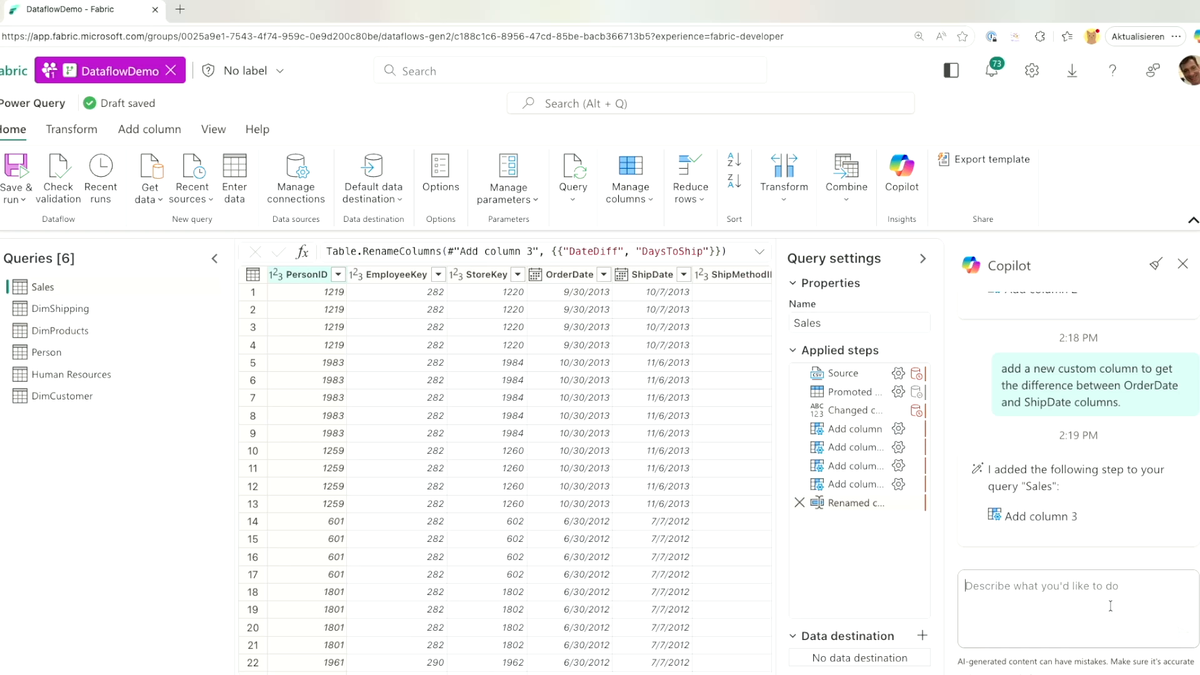
pyautogui.write("Create a new query and select only 'StoreKey' and 'StoreName' columns and keep unique values. And remove empty values")
pyautogui.press('Return')
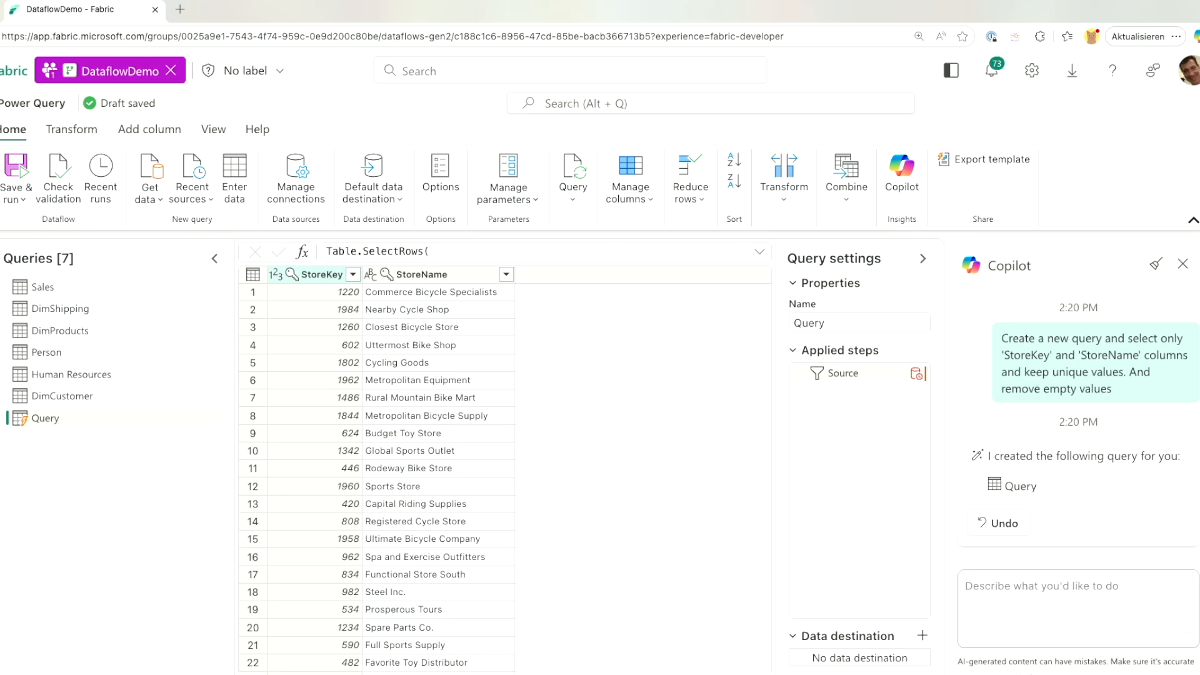
# Rename the Copilot-created Query to DimStore and open the Human Resources query.
pyautogui.hotkey('alt', 'Tab')
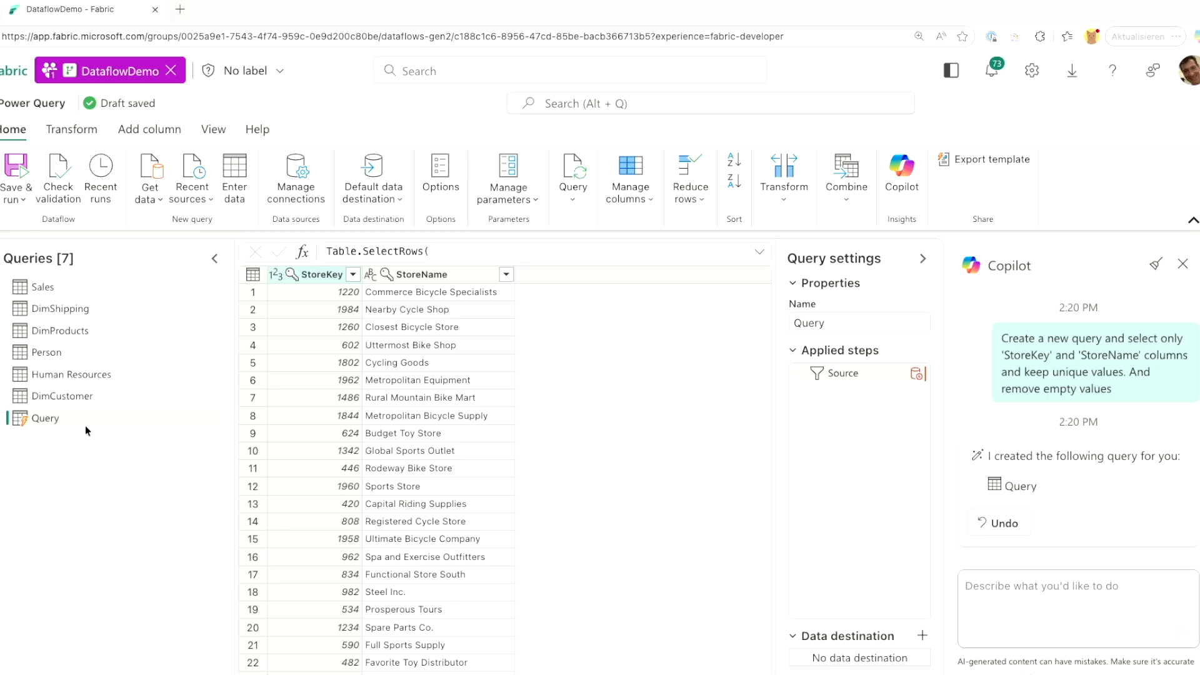
pyautogui.hotkey('alt', 'Tab')
pyautogui.doubleClick(69, 415)
pyautogui.write('DimStore')
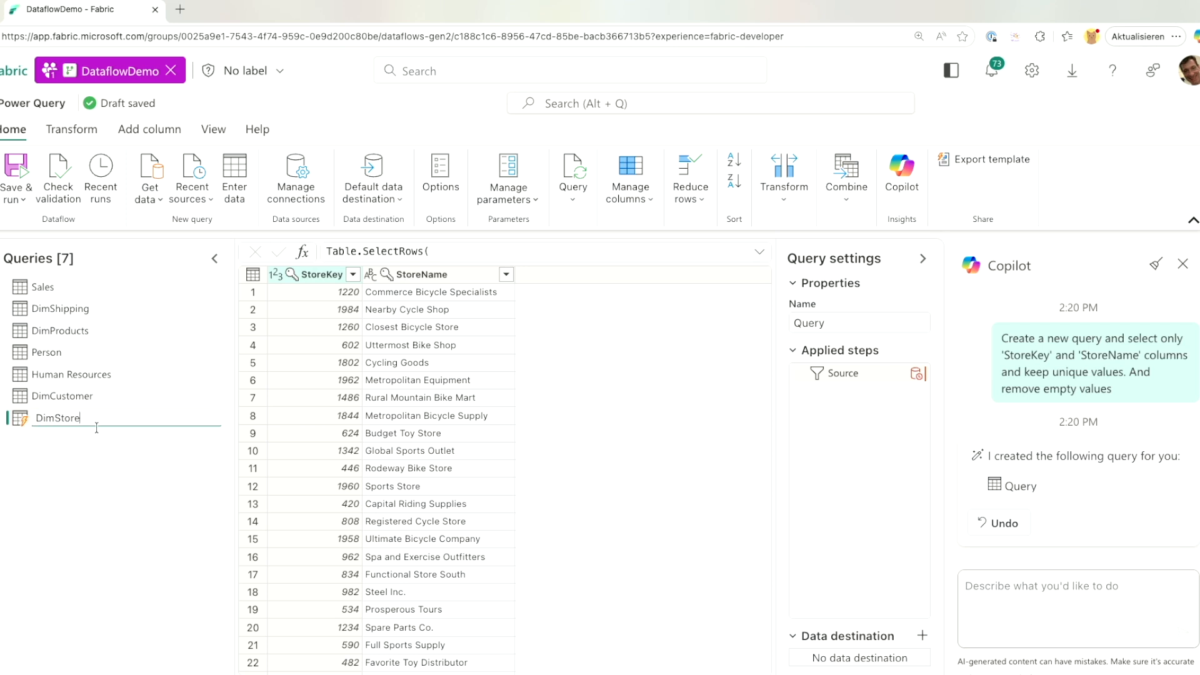
pyautogui.press('Return')
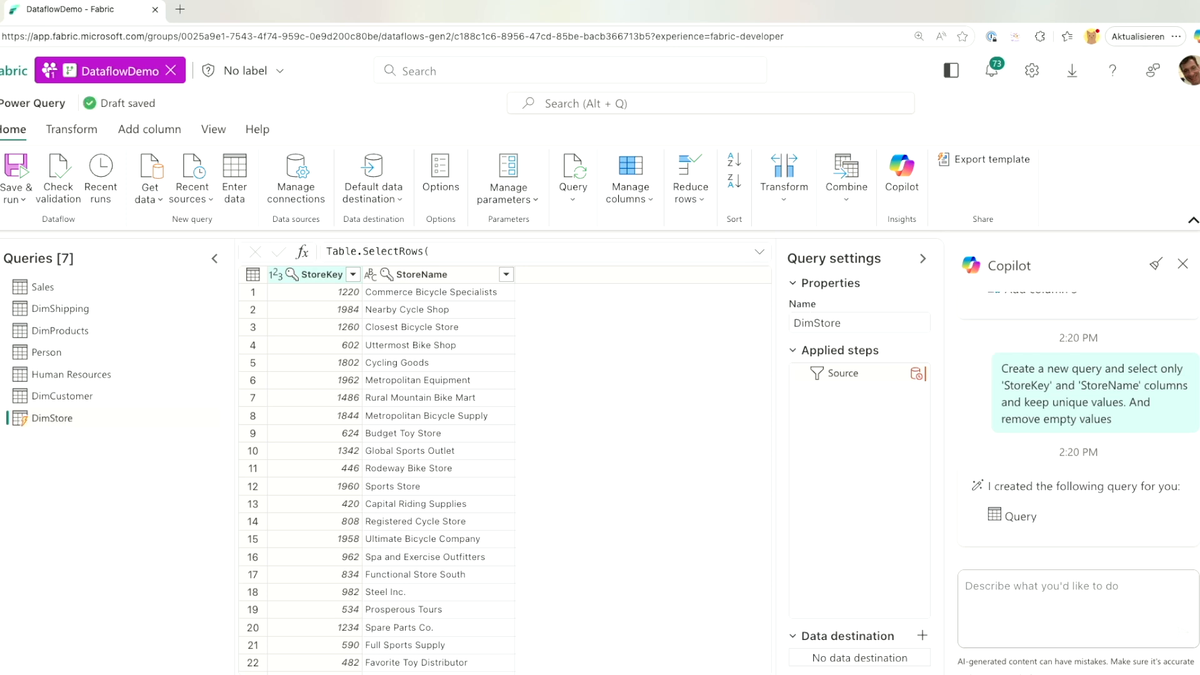
pyautogui.click(103, 377)
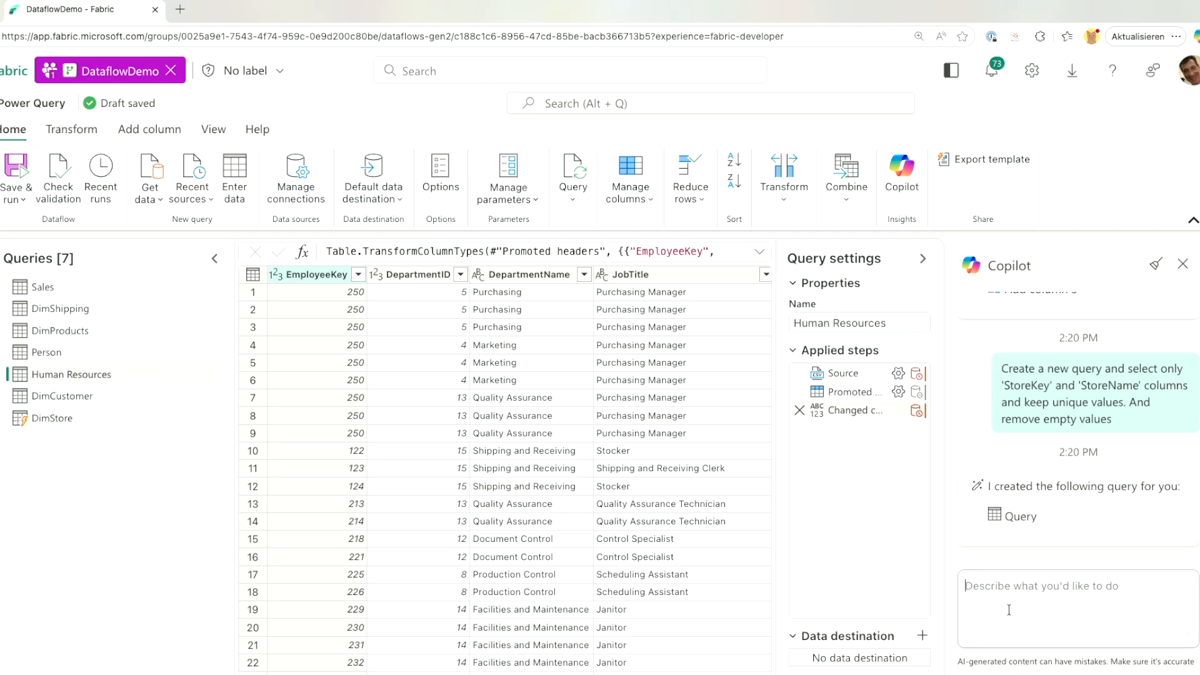
# Have Copilot keep unique, non-empty EmployeeKey rows in Human Resources, then show all queries in Diagram view.
pyautogui.write("Add a step to the query to keep unique values of 'EmployeeKey' and remove empty rows")
pyautogui.press('Return')
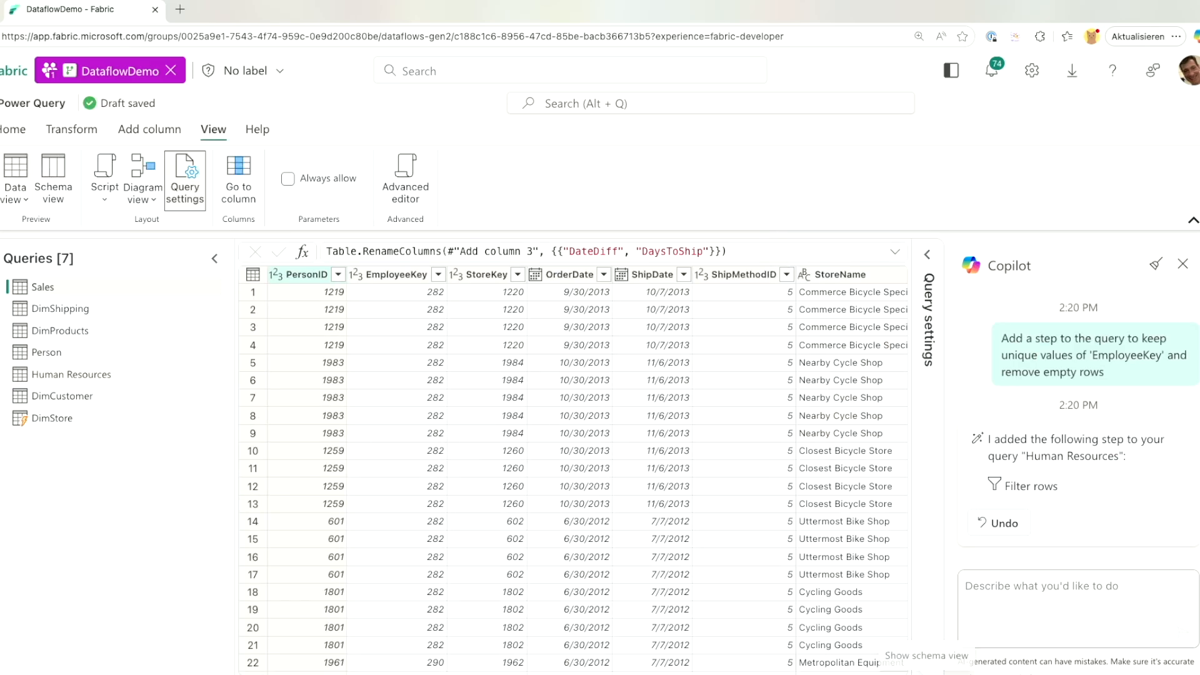
pyautogui.click(851, 672)
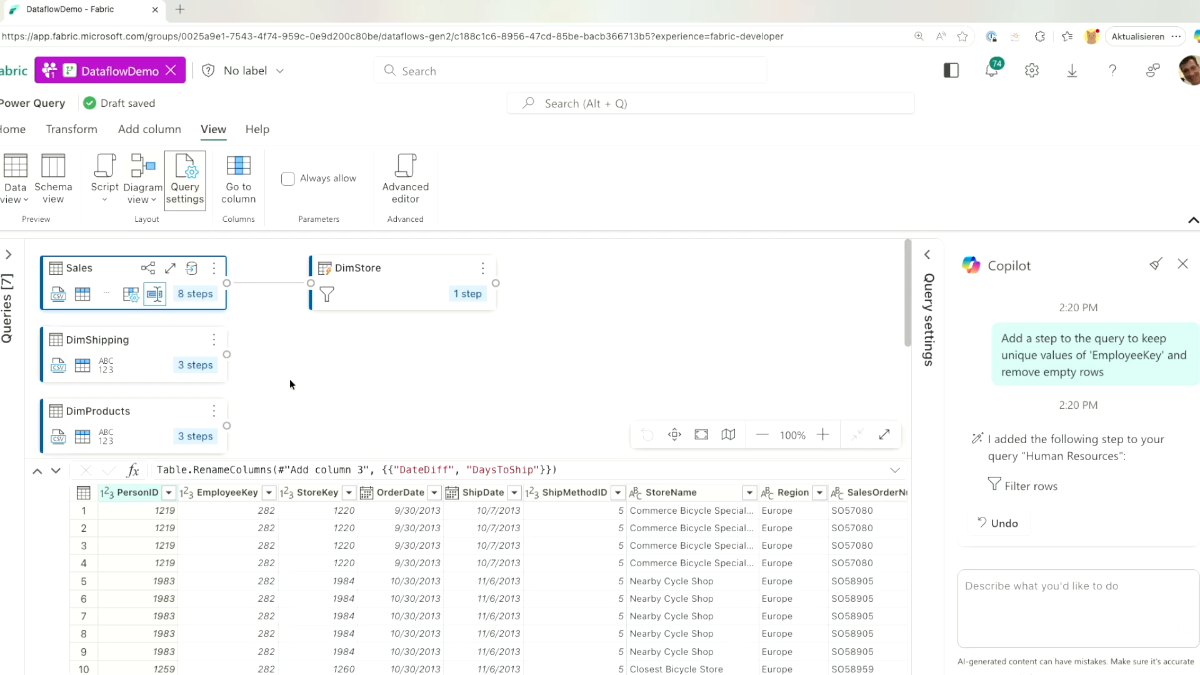
pyautogui.scroll(-1, 290, 379)
pyautogui.scroll(-5, 290, 379)
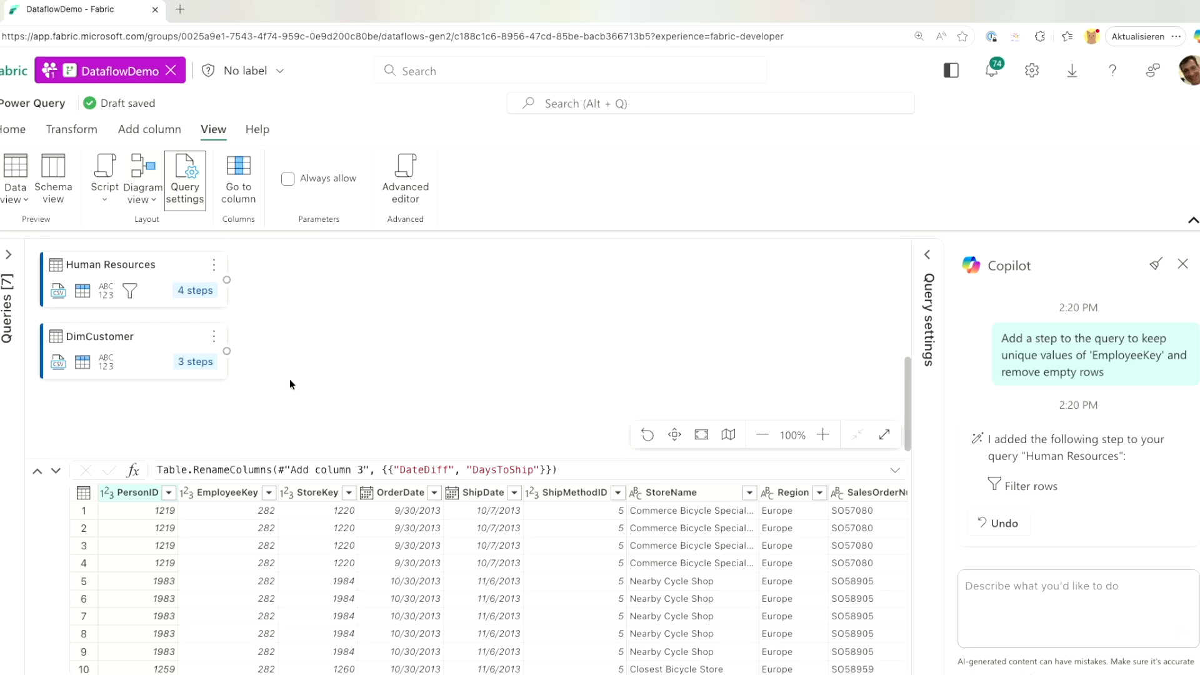
pyautogui.scroll(6, 290, 379)
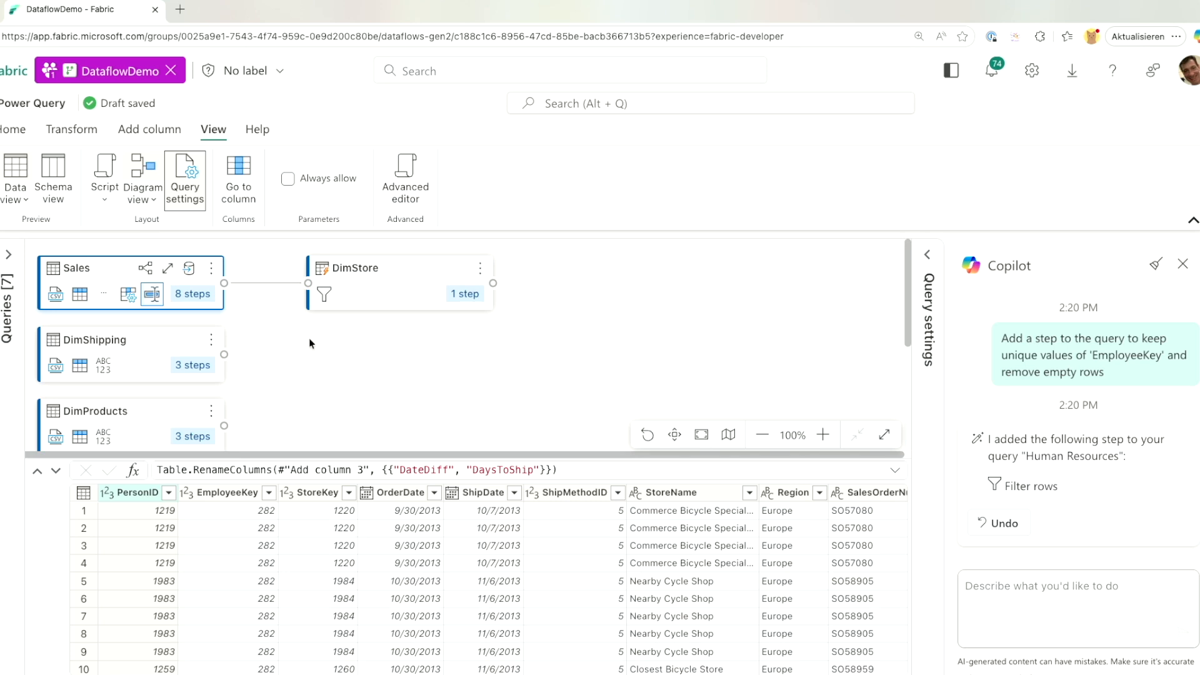
pyautogui.scroll(-1, 312, 344)
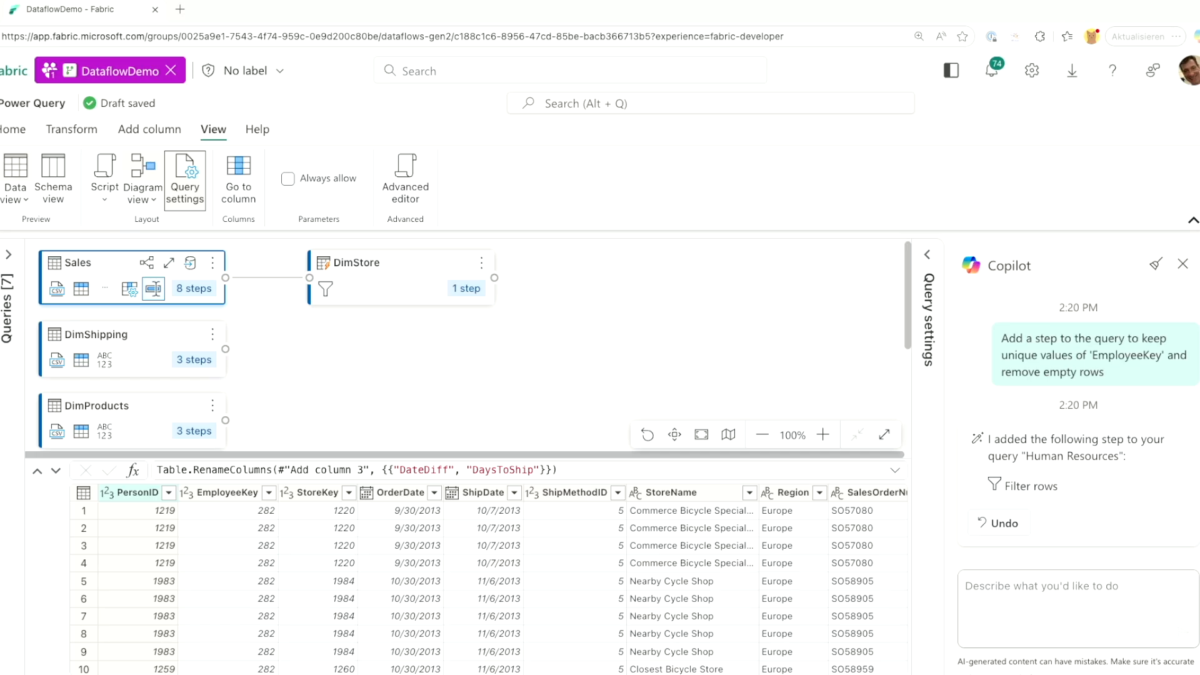
pyautogui.click(11, 128)
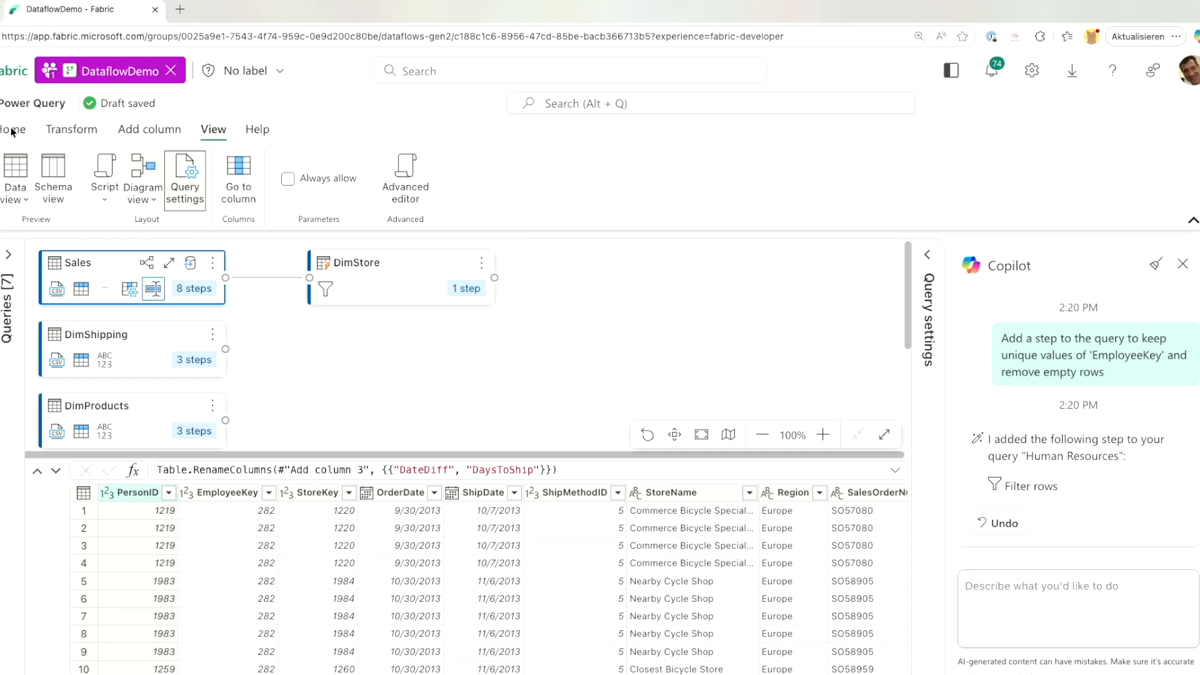
# Create a hand-entered table and rename its first column to DateKey.
pyautogui.click(11, 128)
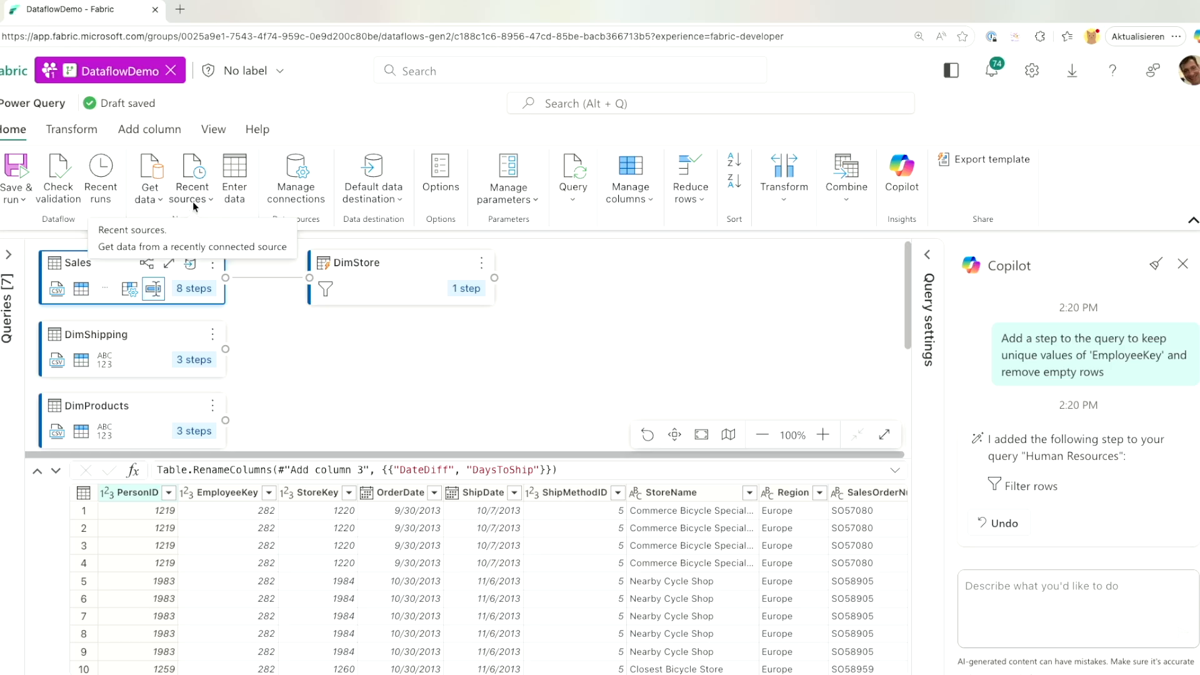
pyautogui.click(228, 201)
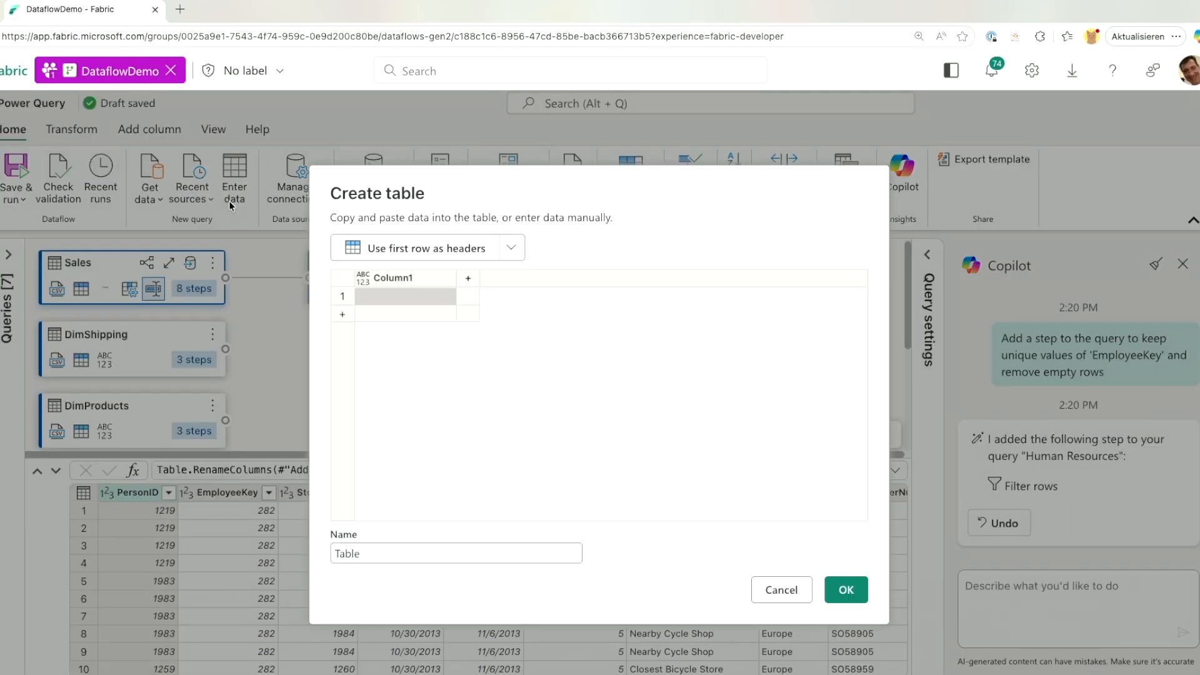
pyautogui.doubleClick(418, 282)
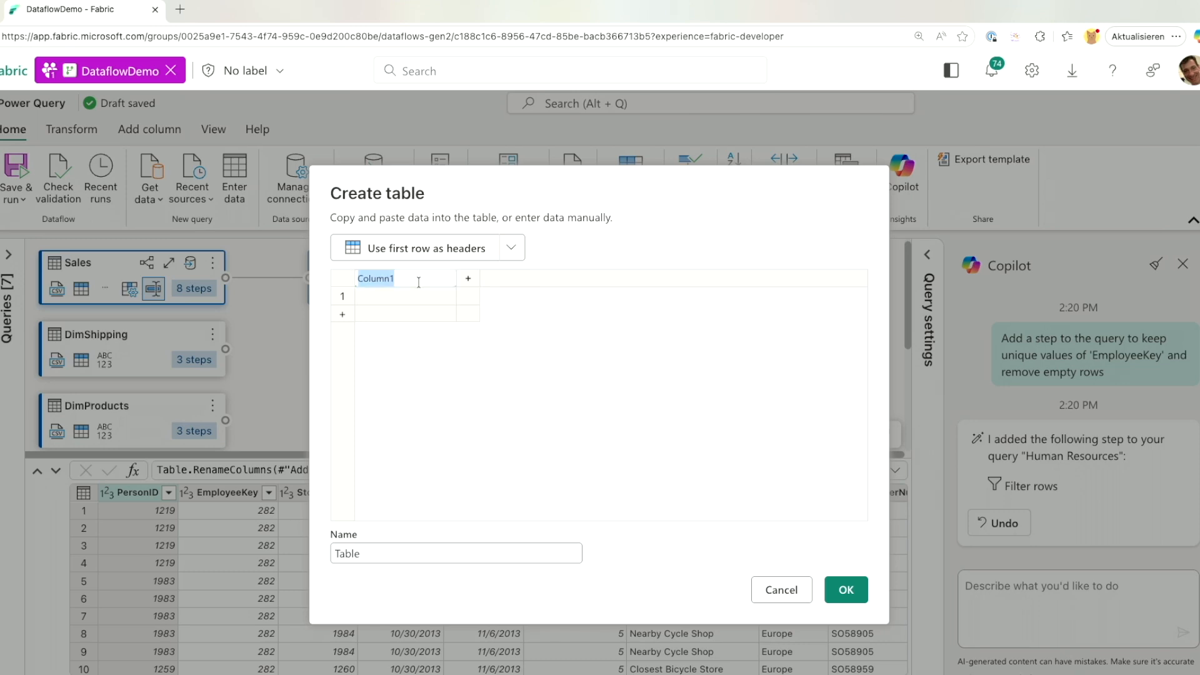
pyautogui.write('DateKey')
pyautogui.press('Return')
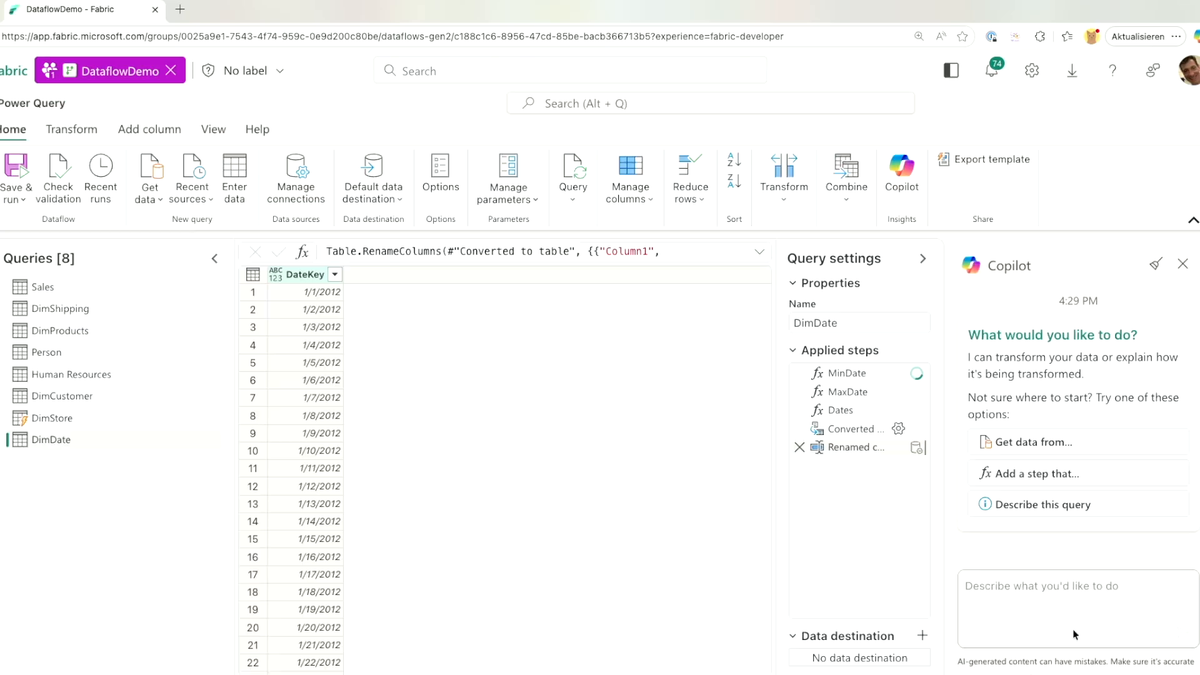
# Ask Copilot to add Day, Month and Year columns to the DimDate query.
pyautogui.click(1062, 600)
pyautogui.write('Auftakt: Was meinen wir 2025 mit "Intelligenz"?')
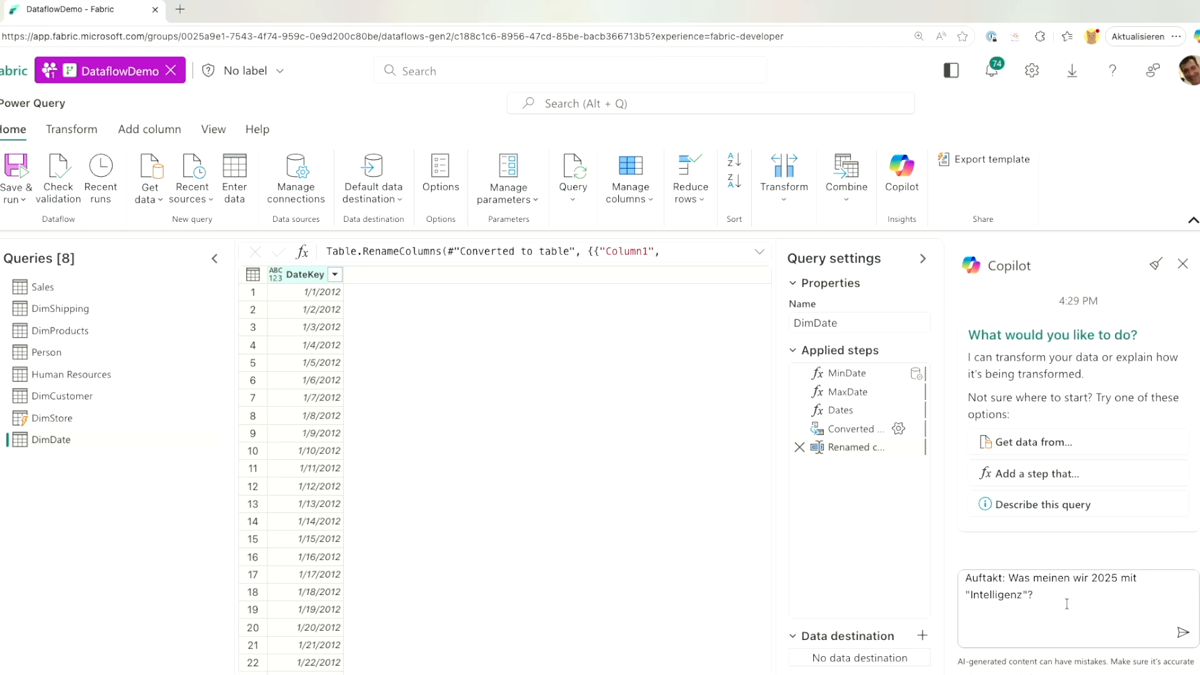
pyautogui.hotkey('ctrl', 'a')
pyautogui.press('BackSpace')
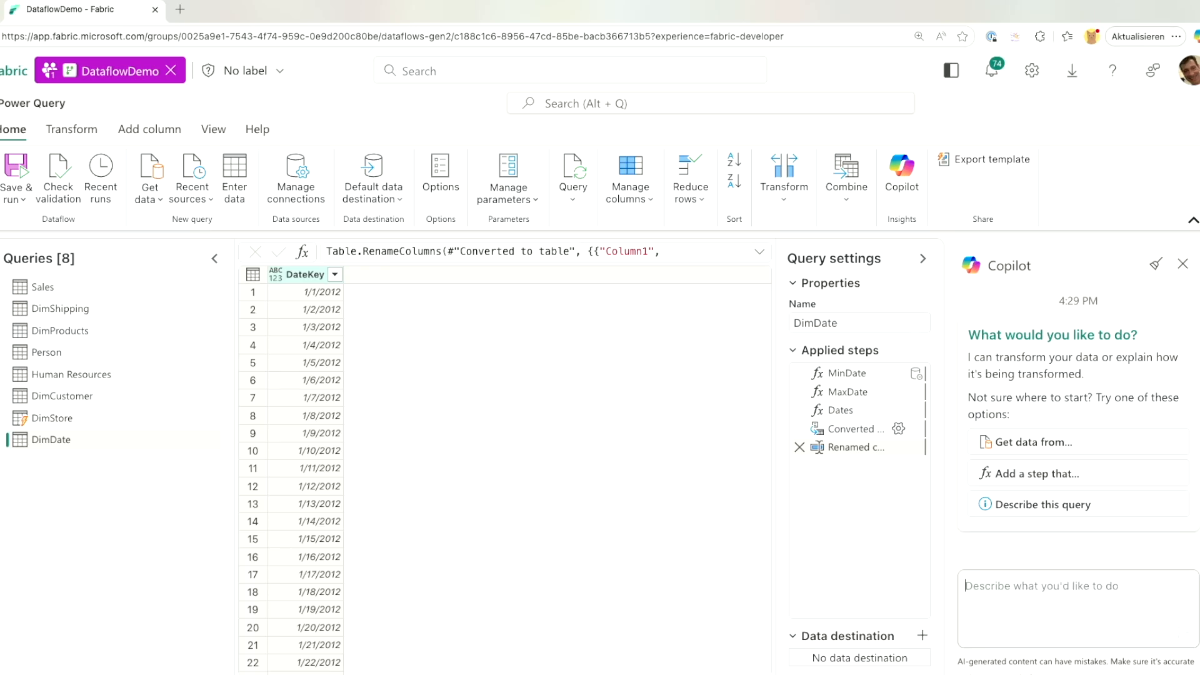
pyautogui.hotkey('alt', 'Tab')
pyautogui.click(1100, 586)
pyautogui.write('Add new columns "Day", "Month" and "Year"')
pyautogui.press('Return')
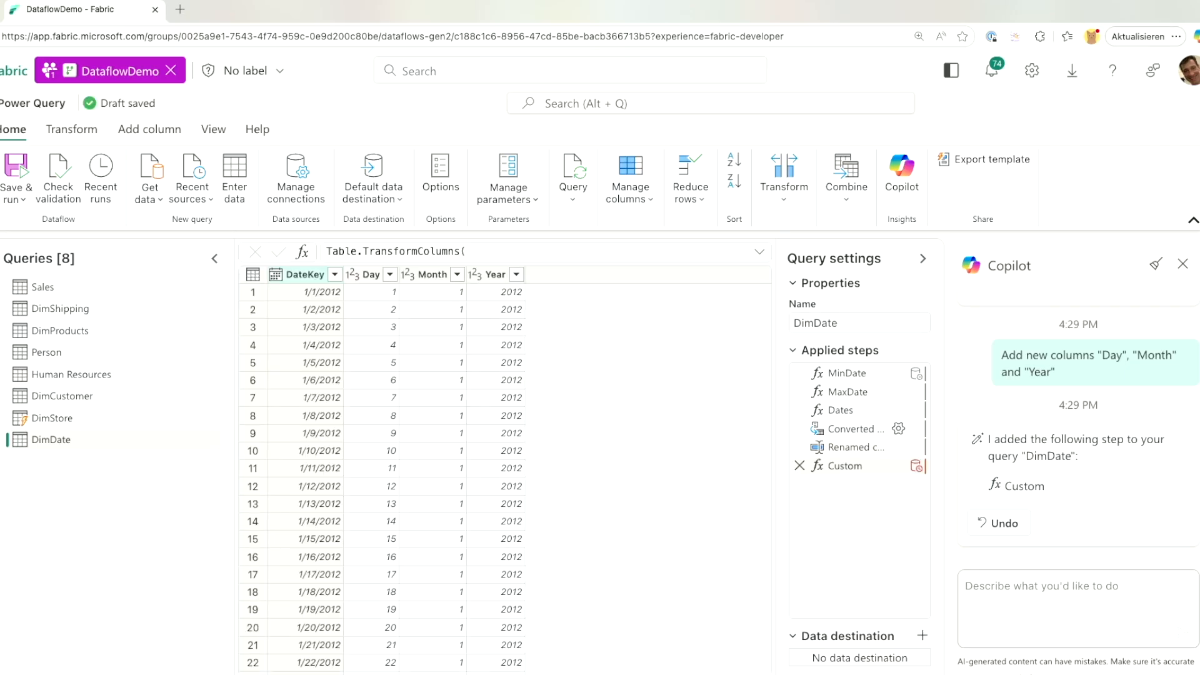
# Ask Copilot to add a Fiscal Year column (e.g. FY12) to DimDate.
pyautogui.hotkey('alt', 'Tab')
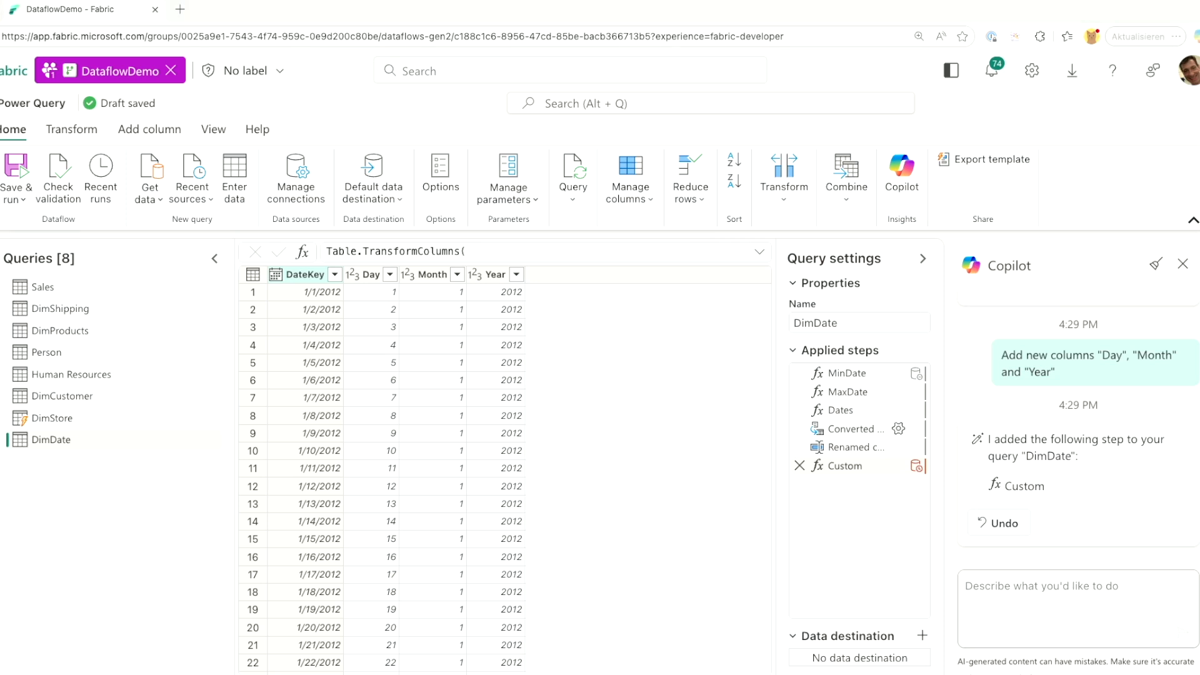
pyautogui.click(1033, 580)
pyautogui.write('Add a fiscal year column prefixed by FY then the two digits of the year. ie FY12 The Fiscal Year begins in June')
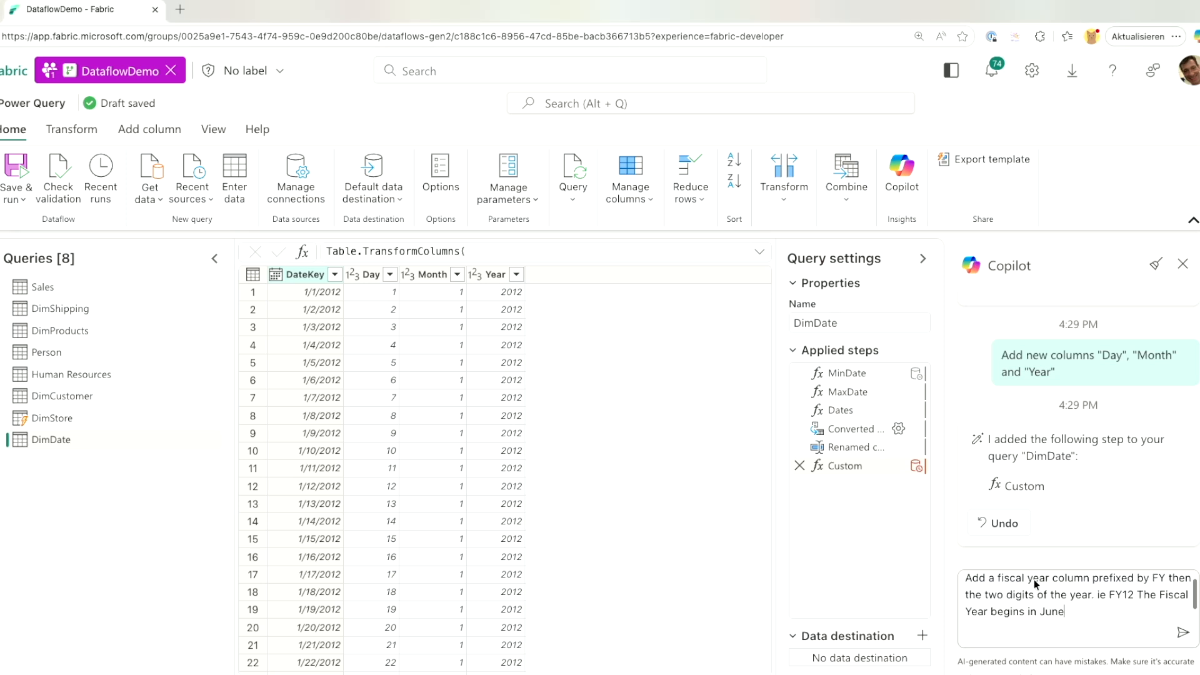
pyautogui.press('Return')
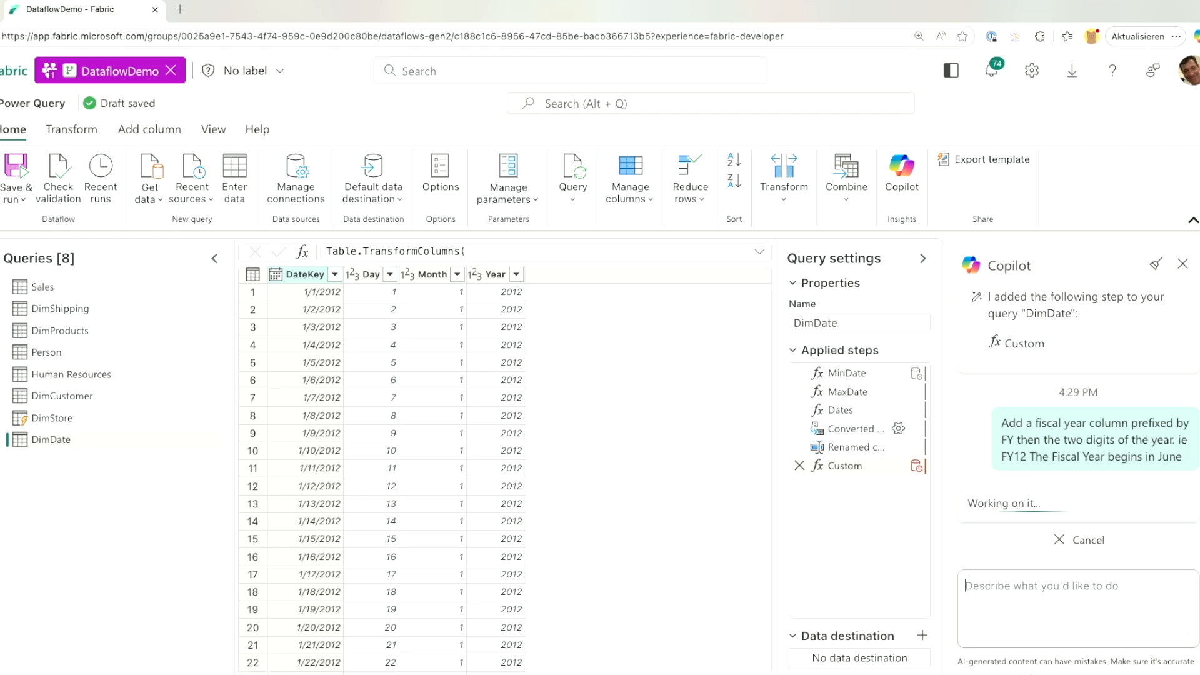
# Ask Copilot to add a Quarter column to DimDate, then note 'Done with Copilot for Data Factory'.
pyautogui.hotkey('alt', 'Tab')
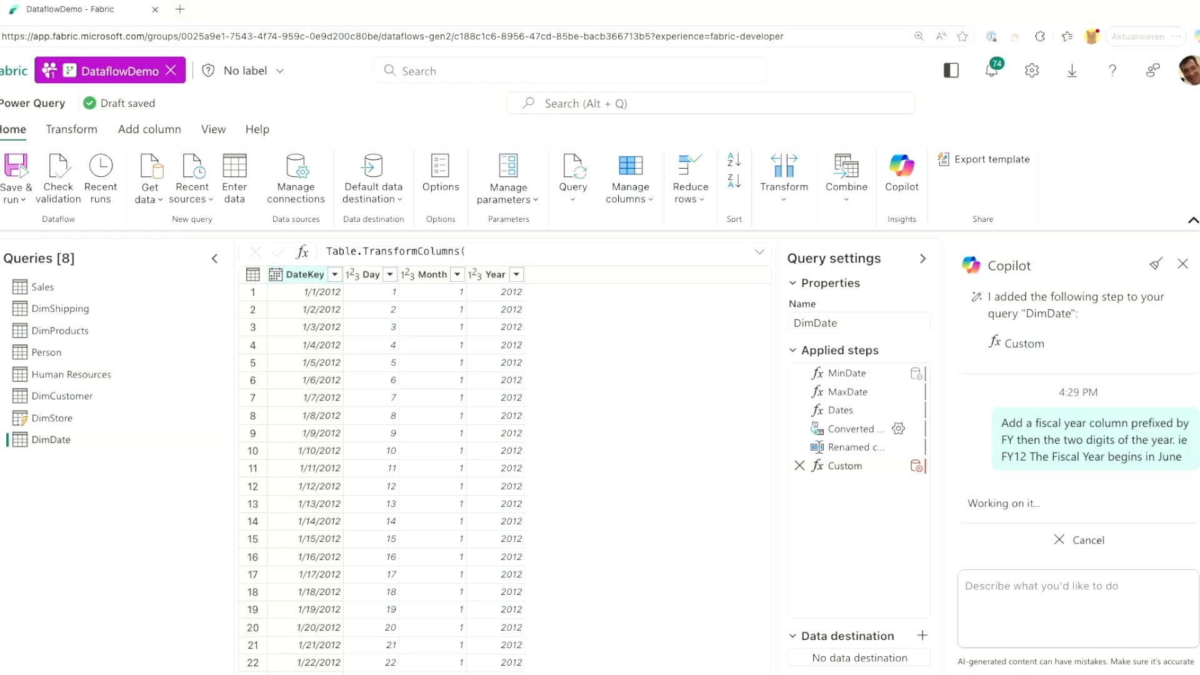
pyautogui.click(1104, 612)
pyautogui.write("Add a column 'Quarter' with values as 'Q1' when the 'Month' is equal to 7 or 8 or 9, 'Q2' when the 'Month' is equal to 10 or 11 or 12, 'Q3' when the 'Month' is equal to 1 or 2 or 3, 'Q4' when the 'Month' is equal to 4 or 5 or 6")
pyautogui.press('Return')
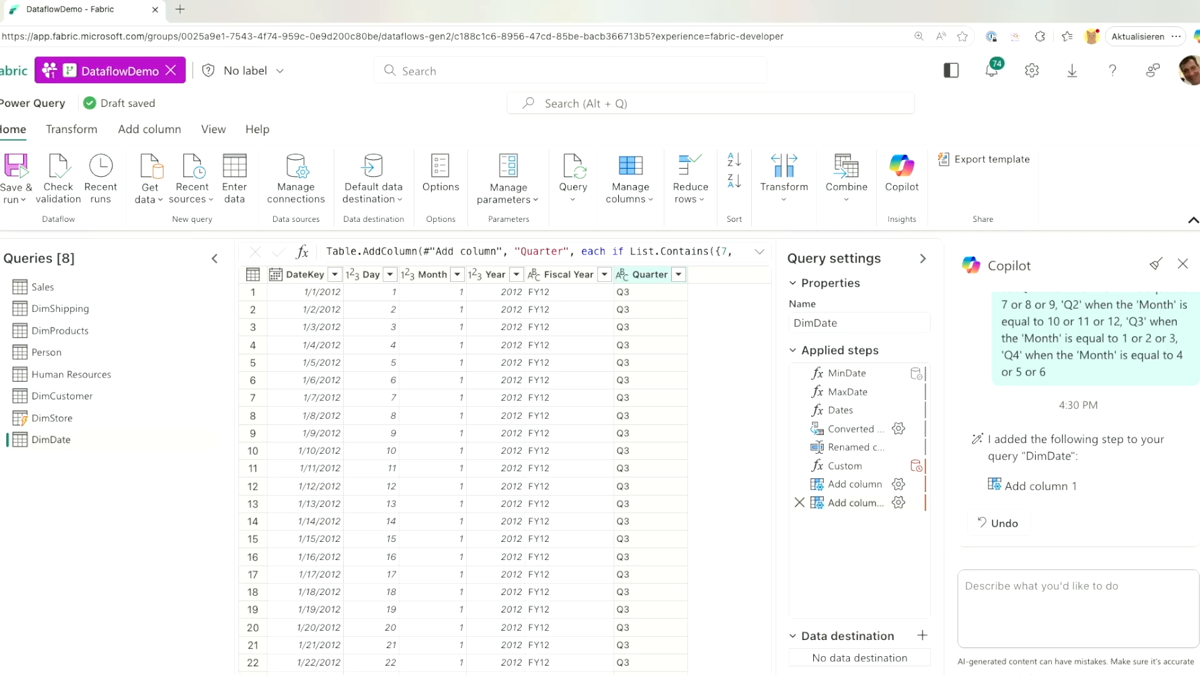
pyautogui.write('Done with Cop')
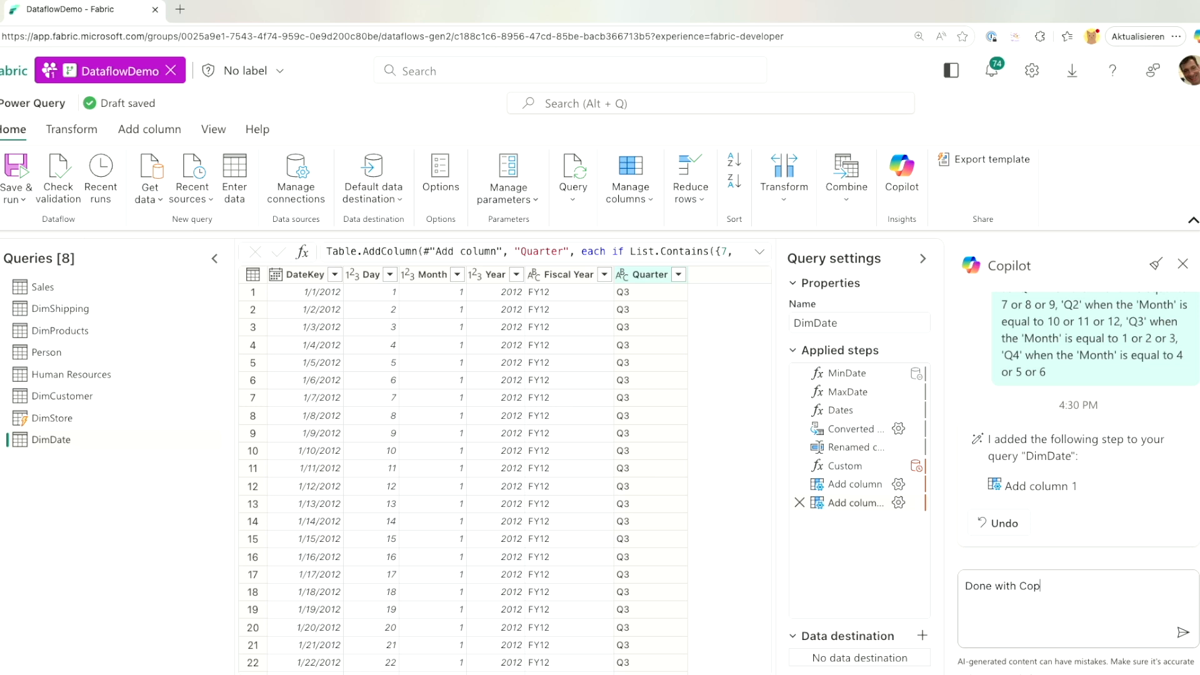
pyautogui.write('ilot for Data Factory')
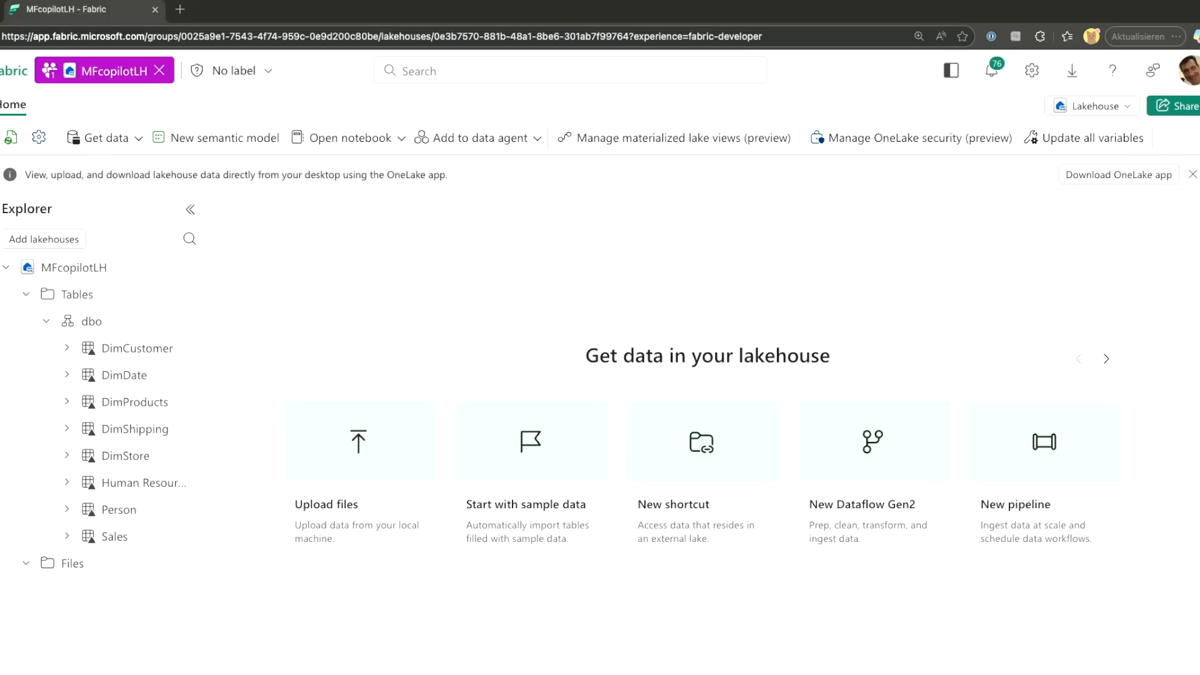
# Preview DimCustomer, then import the load_demographics notebook from this computer and open it.
pyautogui.click(134, 350)
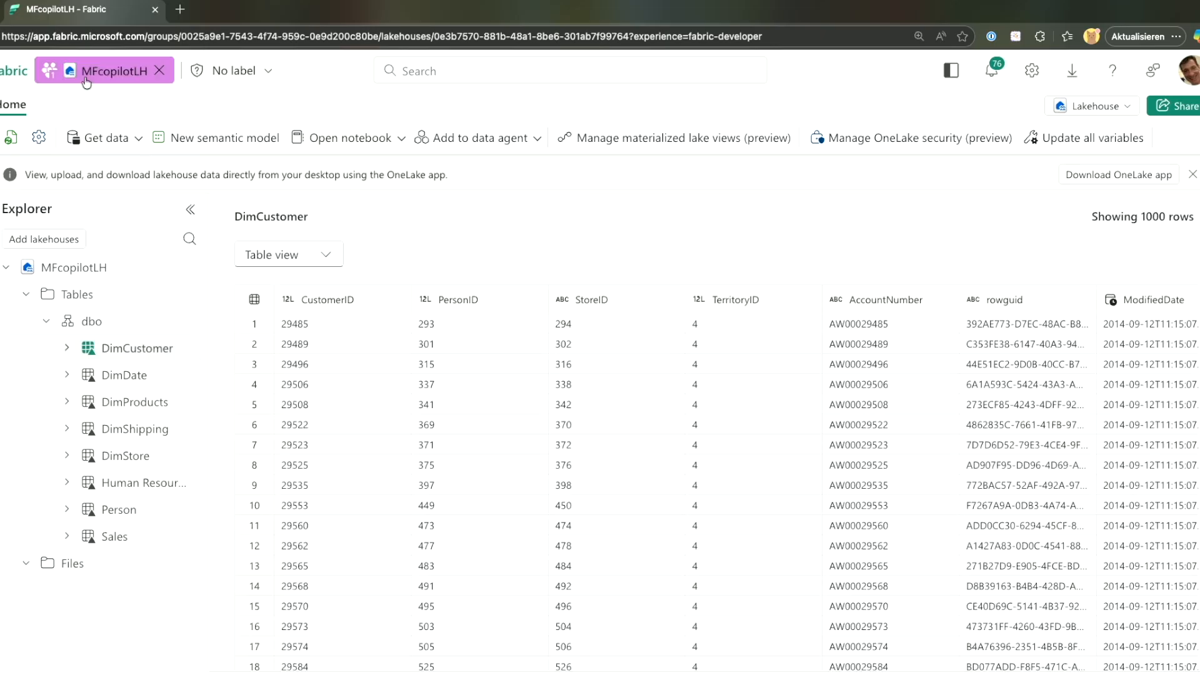
pyautogui.click(163, 70)
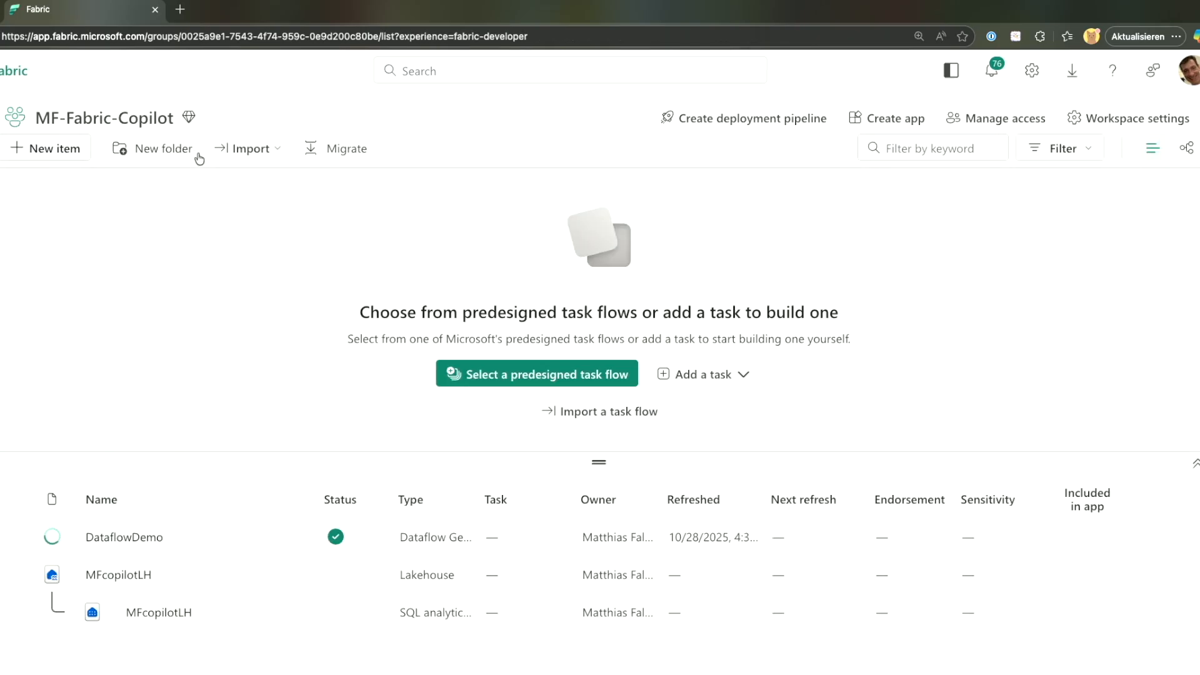
pyautogui.click(225, 151)
pyautogui.moveTo(393, 182)
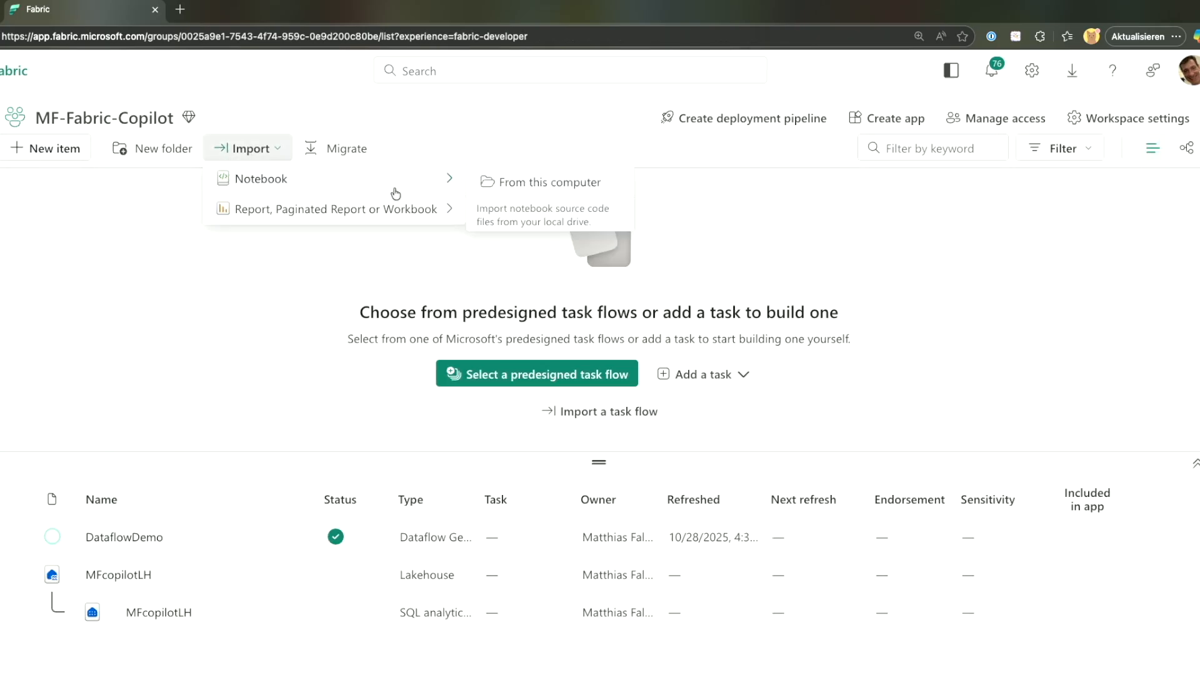
pyautogui.click(483, 182)
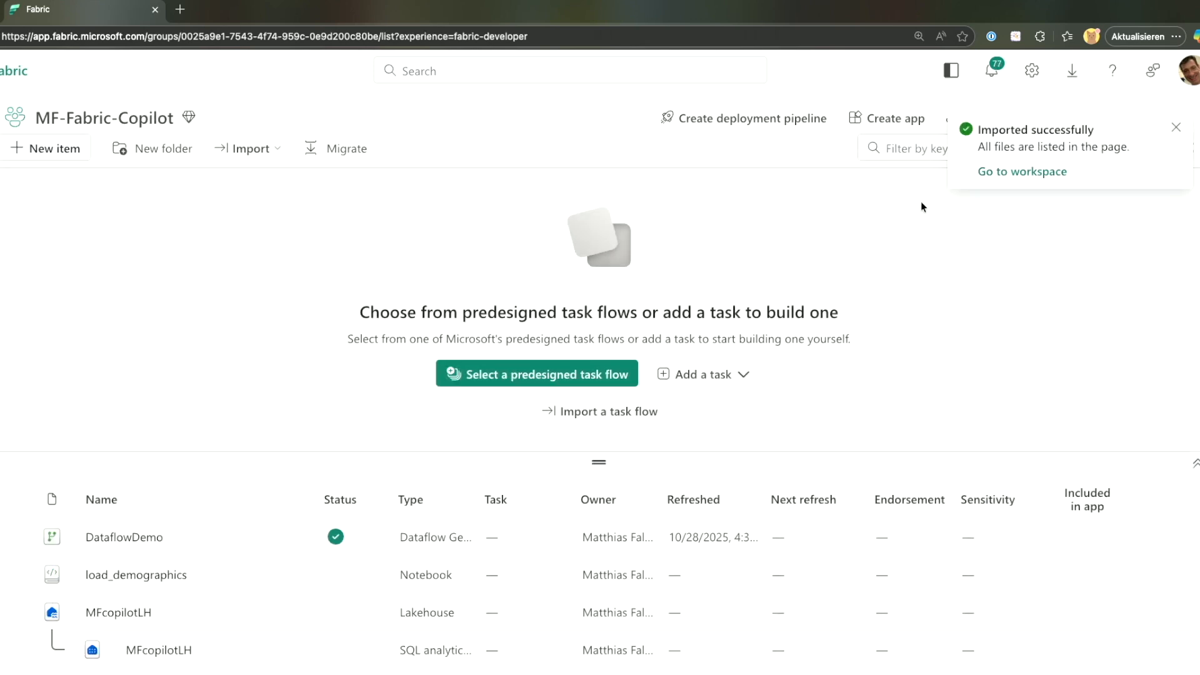
pyautogui.click(127, 574)
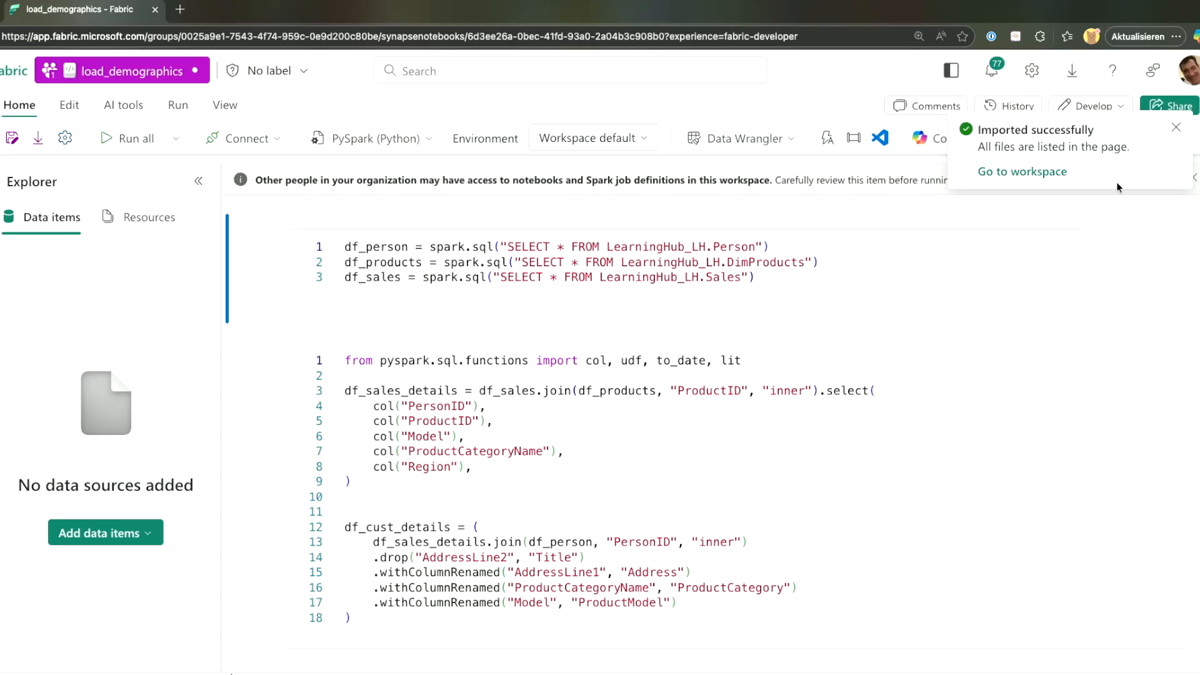
# Have Copilot explain the first cell, which loads the lakehouse tables, using /explain.
pyautogui.click(1175, 127)
pyautogui.click(946, 138)
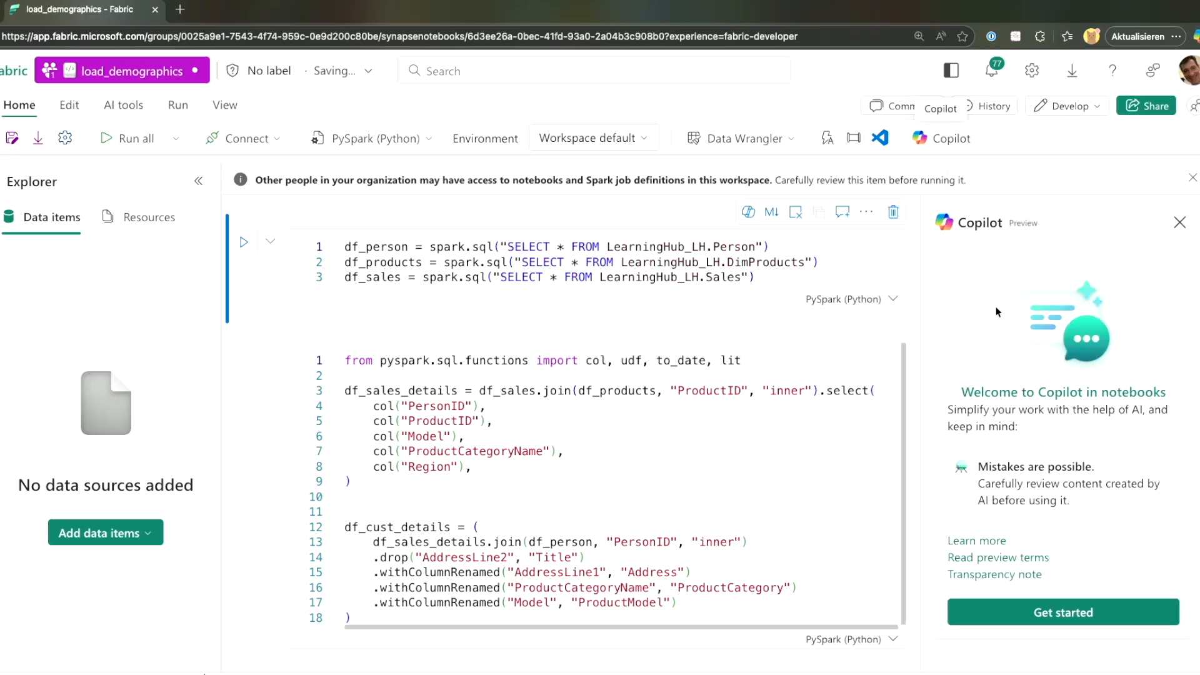
pyautogui.click(1026, 612)
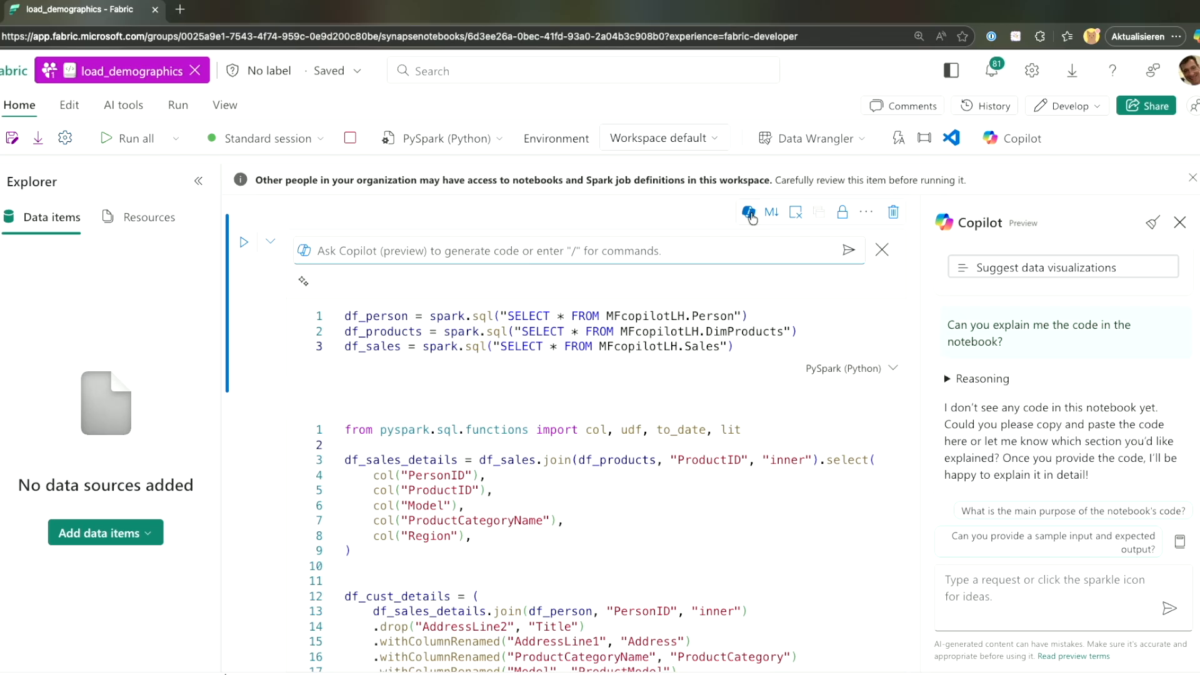
pyautogui.write('/ep')
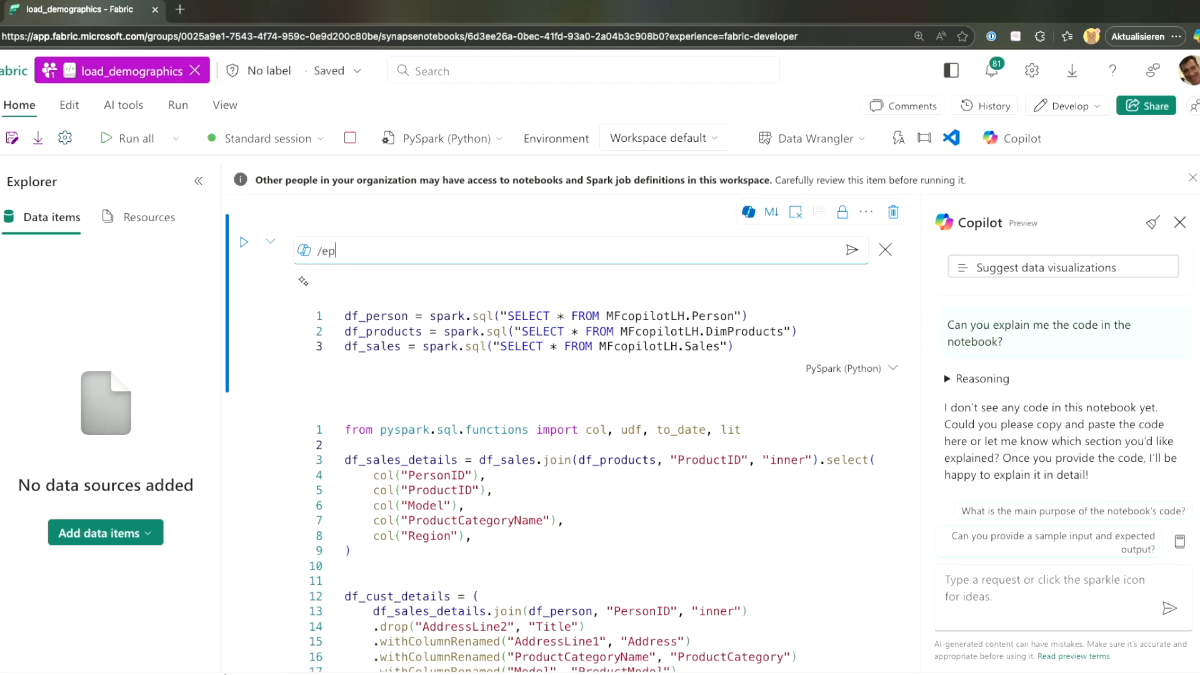
pyautogui.press('BackSpace')
pyautogui.write('xplain')
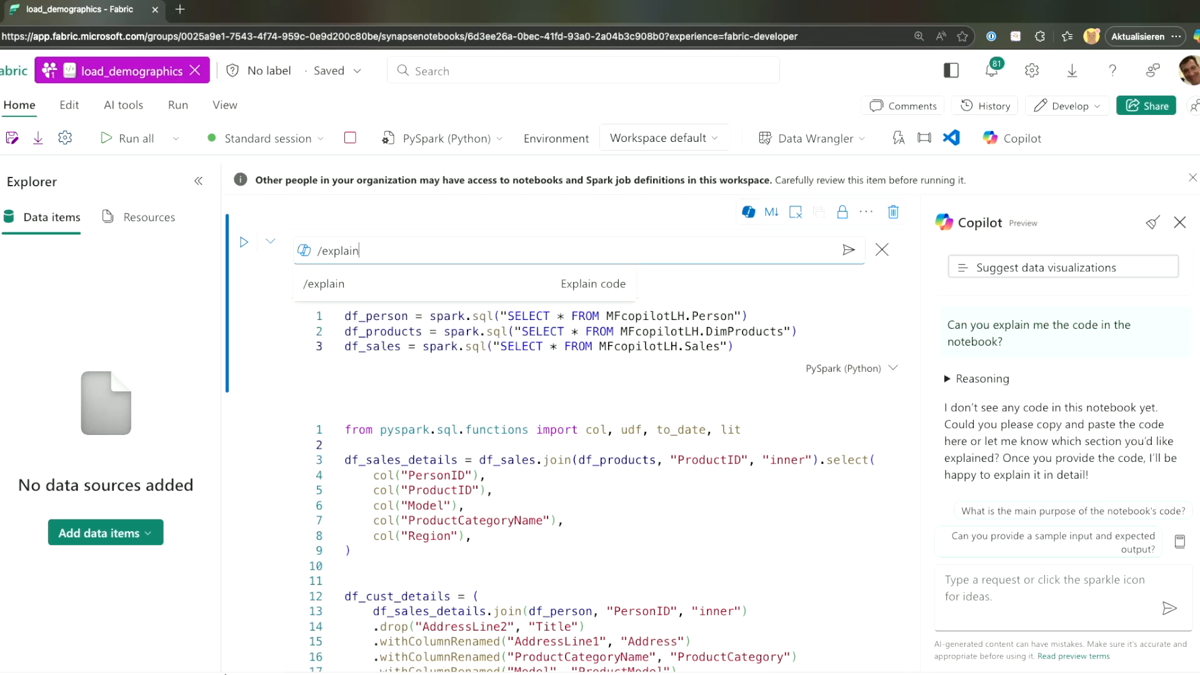
pyautogui.press('Return')
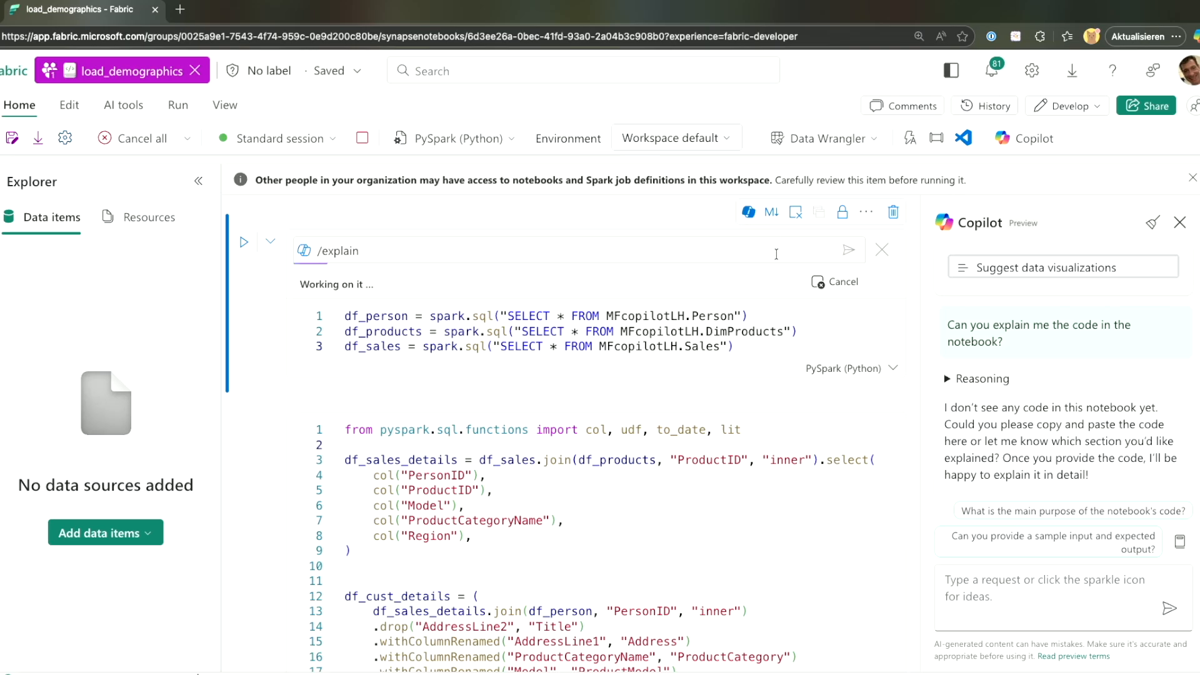
# Start a fresh Copilot chat and run /explain on the sales-product-customer join cell.
pyautogui.click(1151, 225)
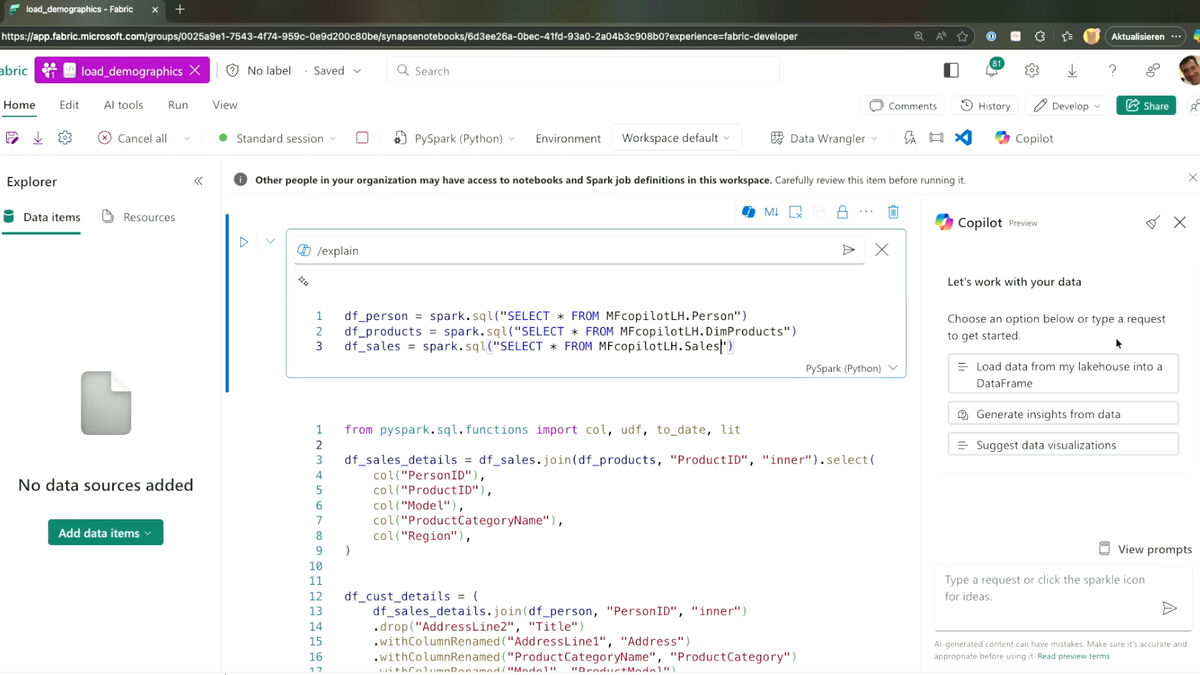
pyautogui.scroll(10, 1115, 341)
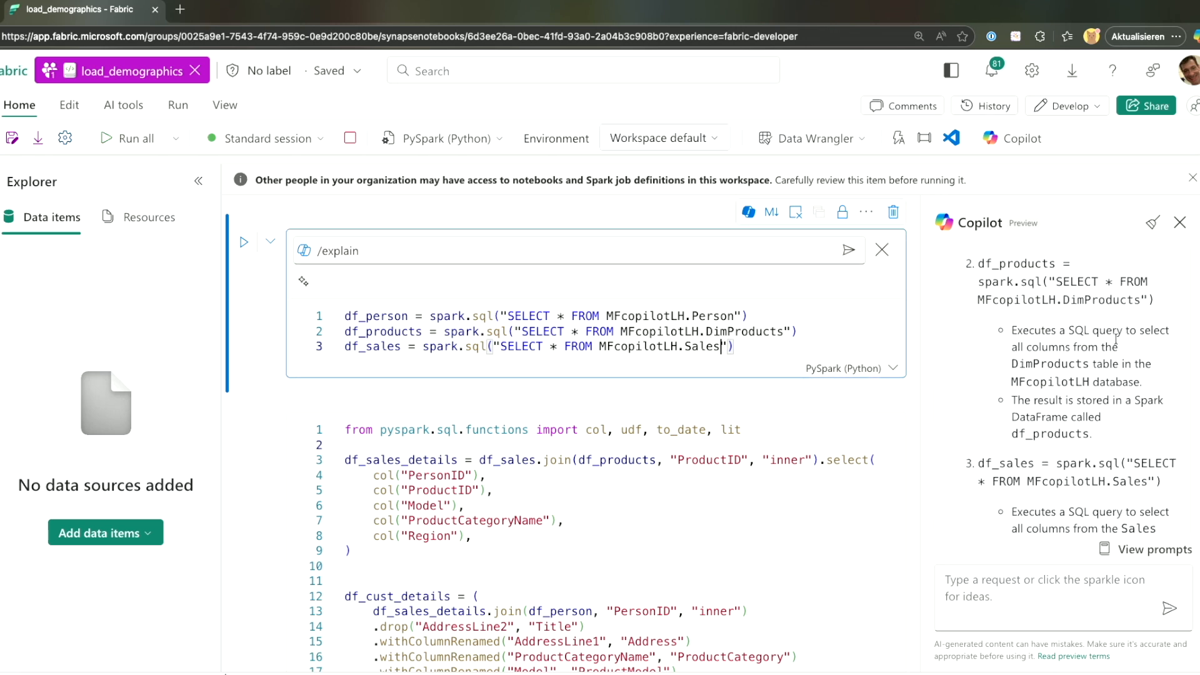
pyautogui.scroll(-3, 1116, 338)
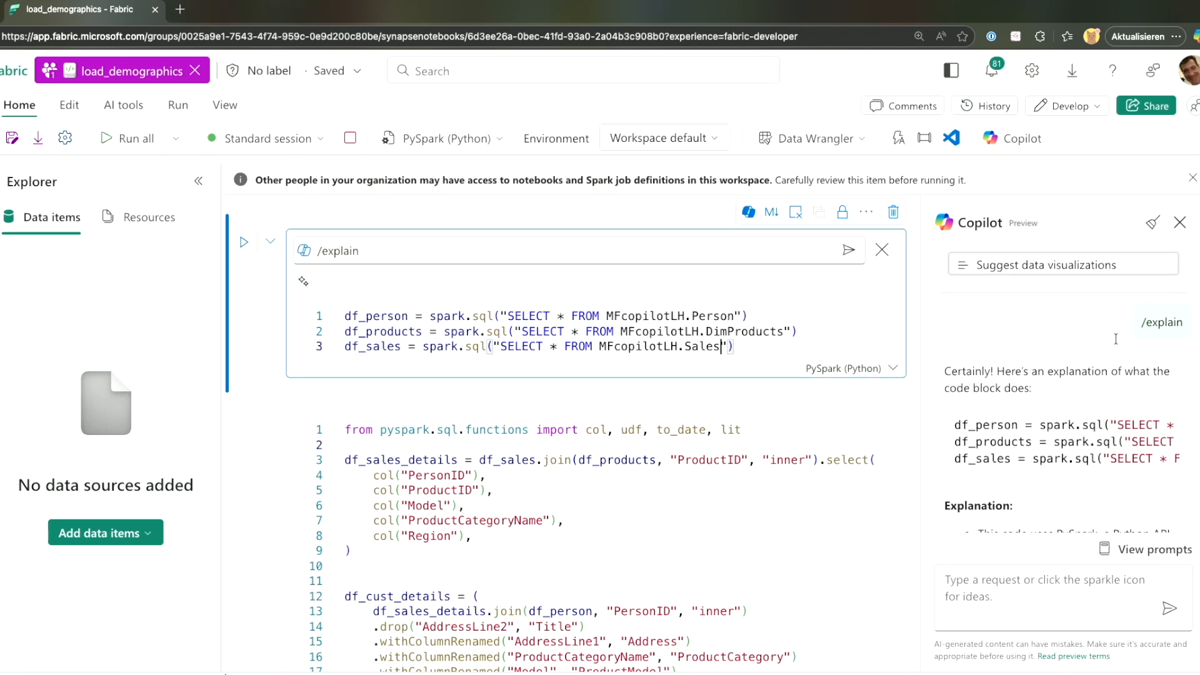
pyautogui.scroll(-5, 1116, 339)
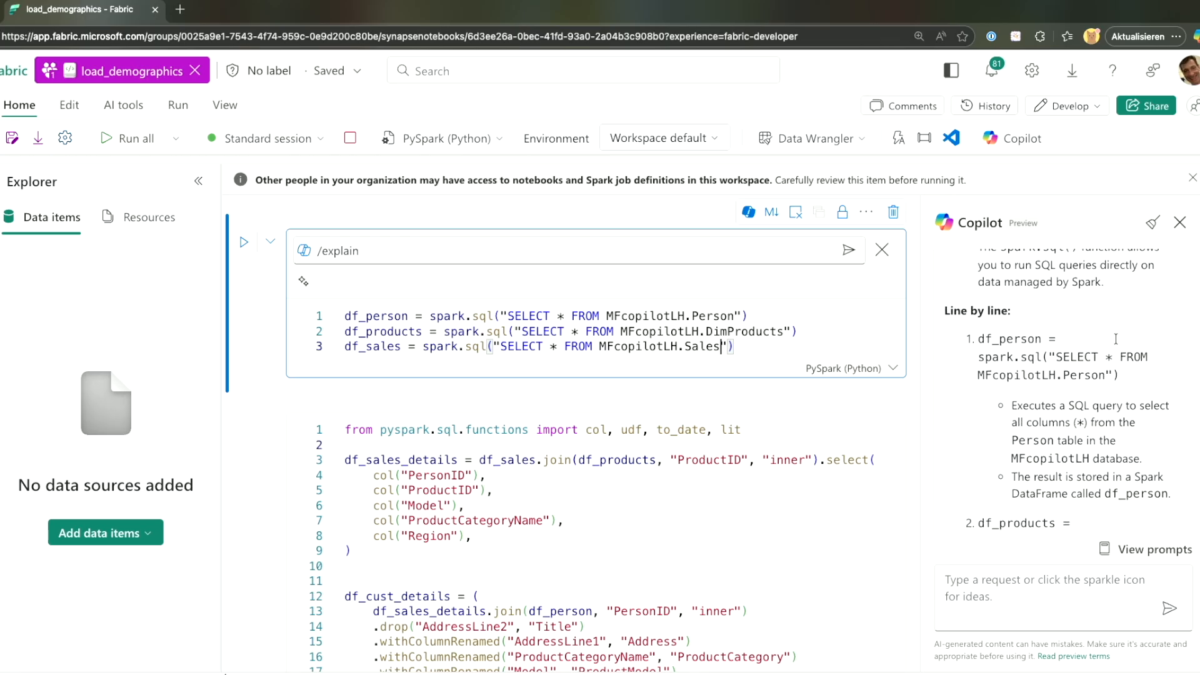
pyautogui.click(720, 461)
pyautogui.click(749, 394)
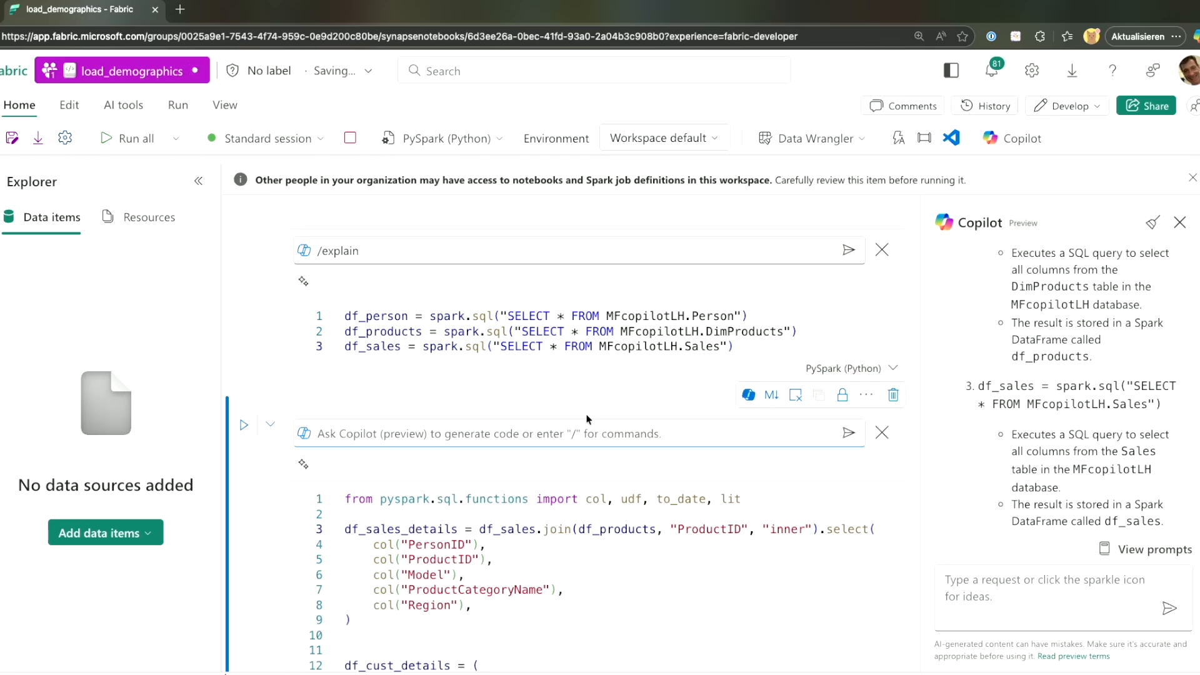
pyautogui.write('/explain')
pyautogui.press('Return')
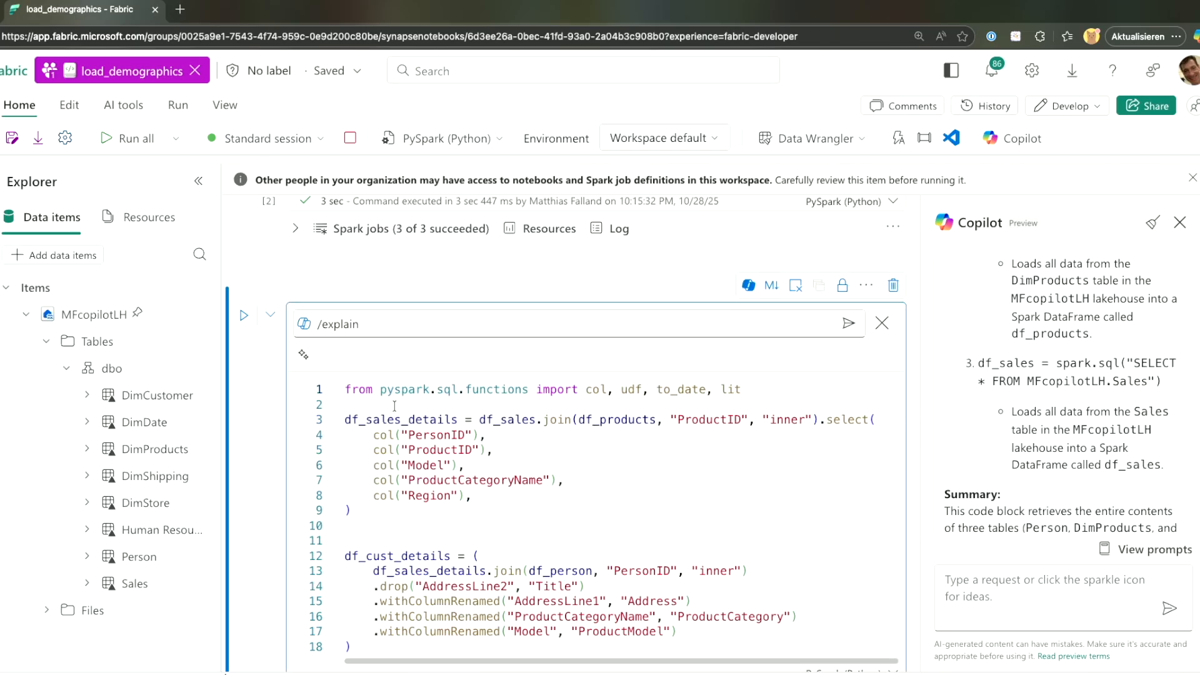
pyautogui.press('Return')
pyautogui.press('Return')
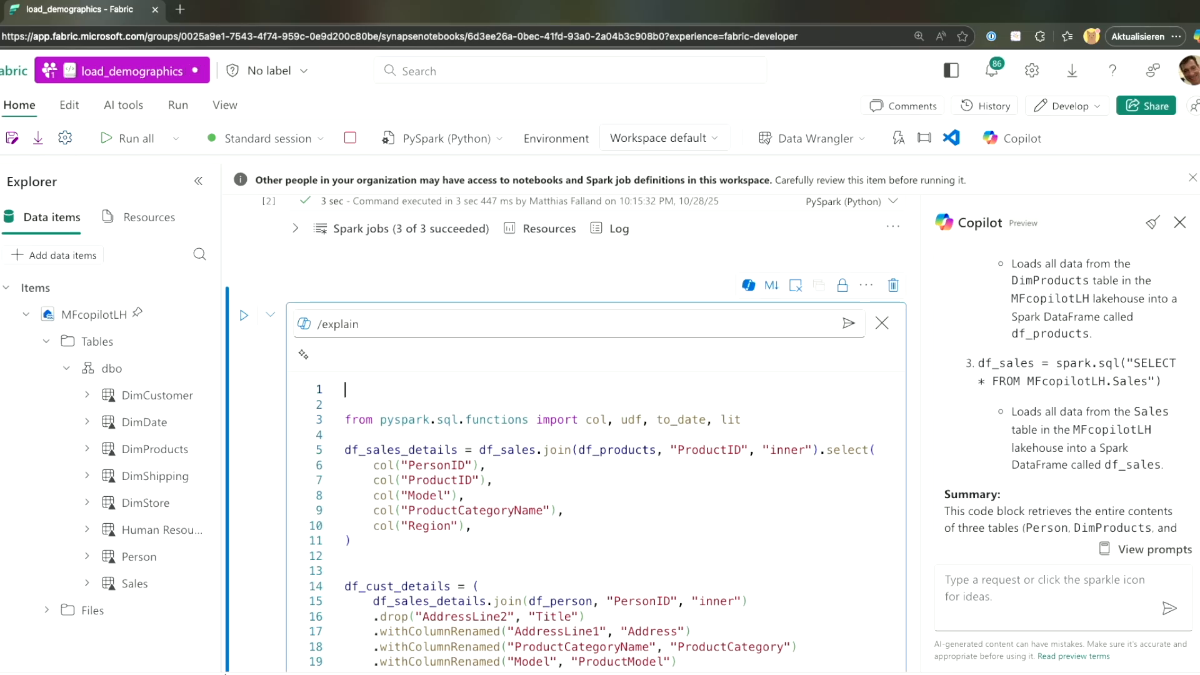
# Add %%chat at the top of the join cell, run it, and read the explanation output.
pyautogui.write('%%chat')
pyautogui.click(244, 315)
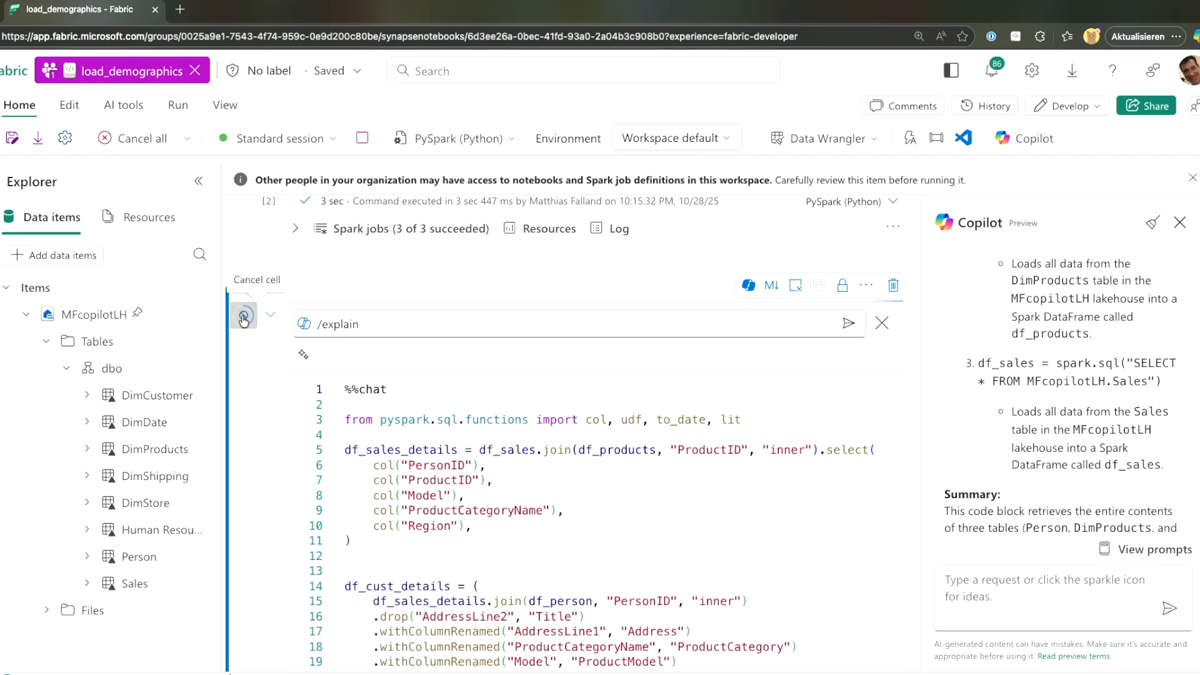
pyautogui.scroll(-2, 1018, 342)
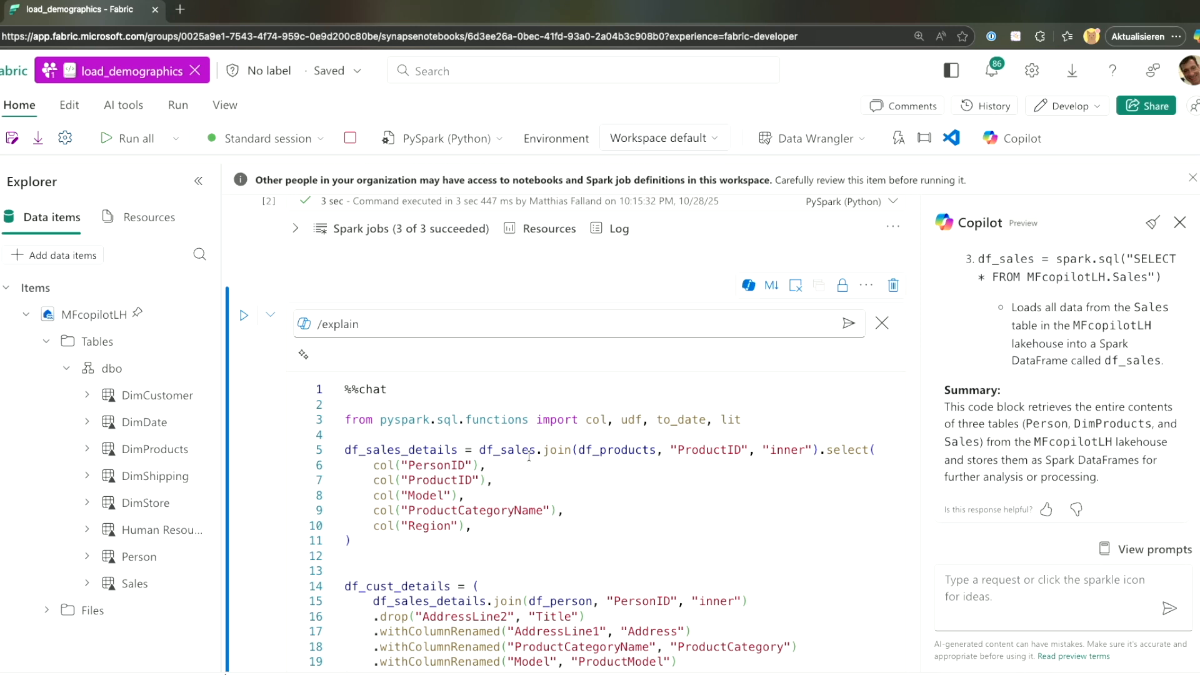
pyautogui.scroll(-6, 528, 455)
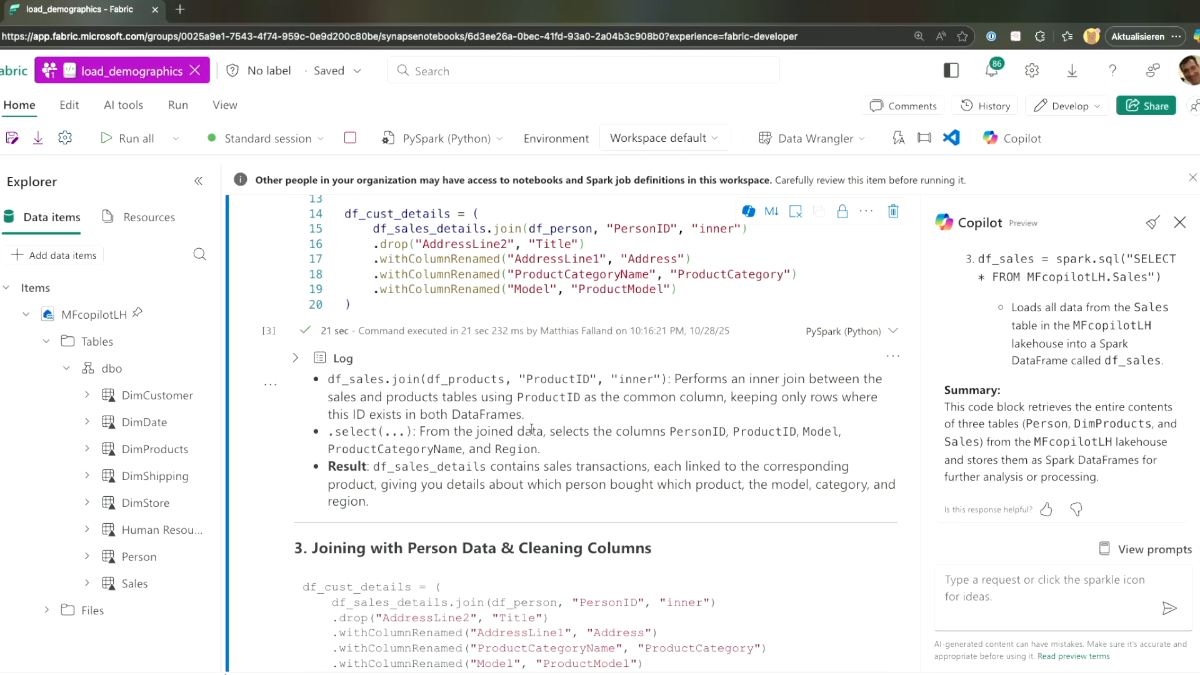
pyautogui.scroll(-4, 726, 423)
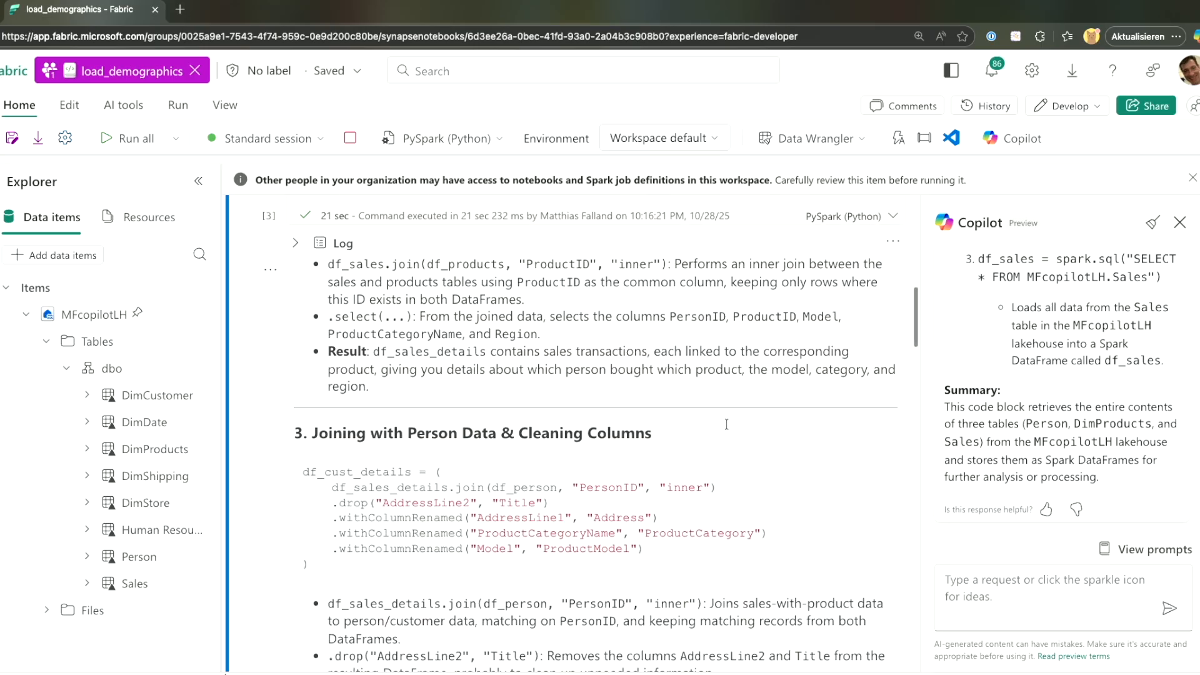
pyautogui.scroll(-5, 726, 423)
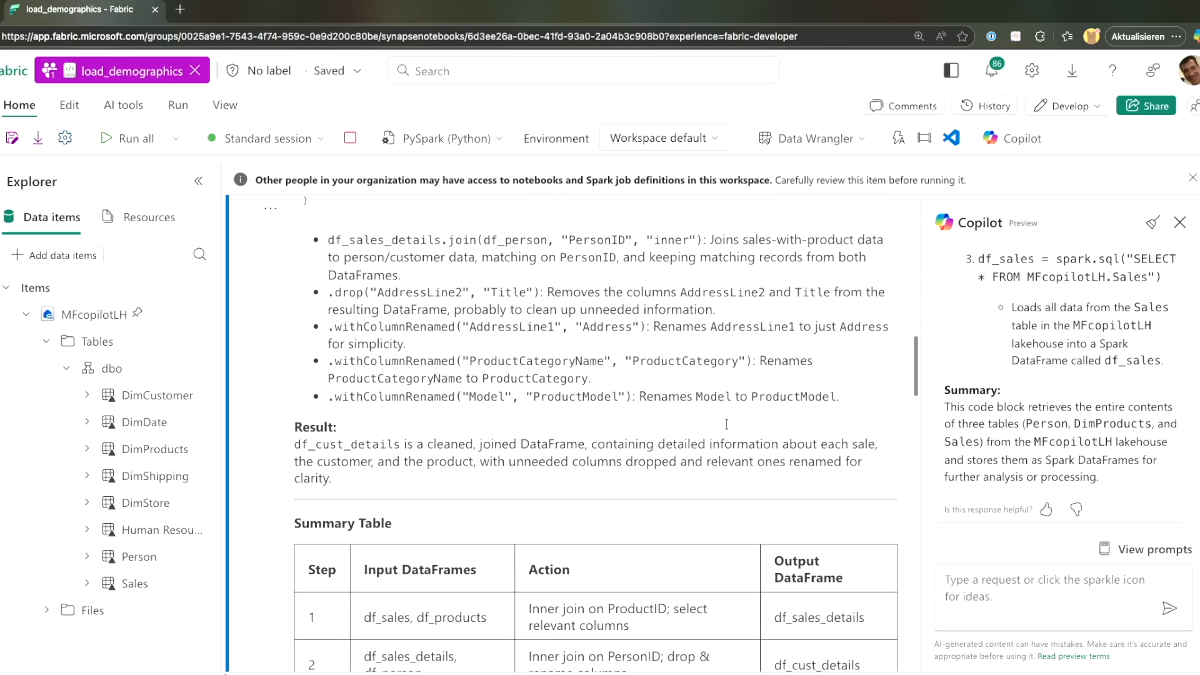
pyautogui.scroll(-4, 726, 424)
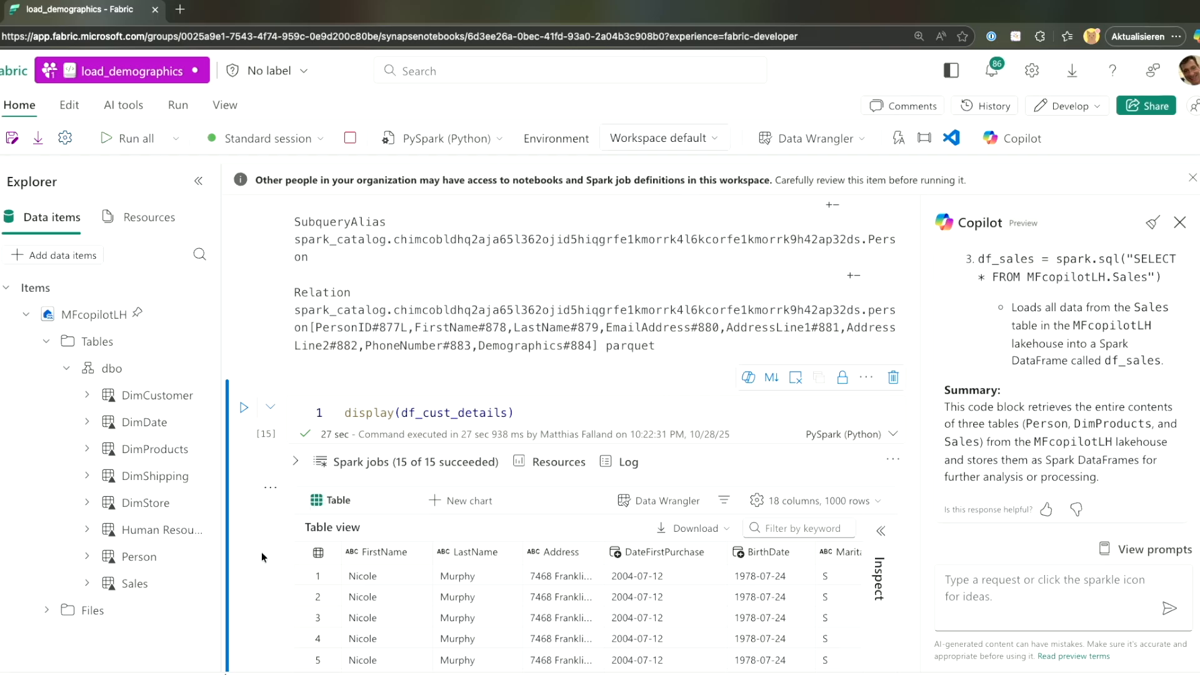
pyautogui.scroll(-5, 242, 564)
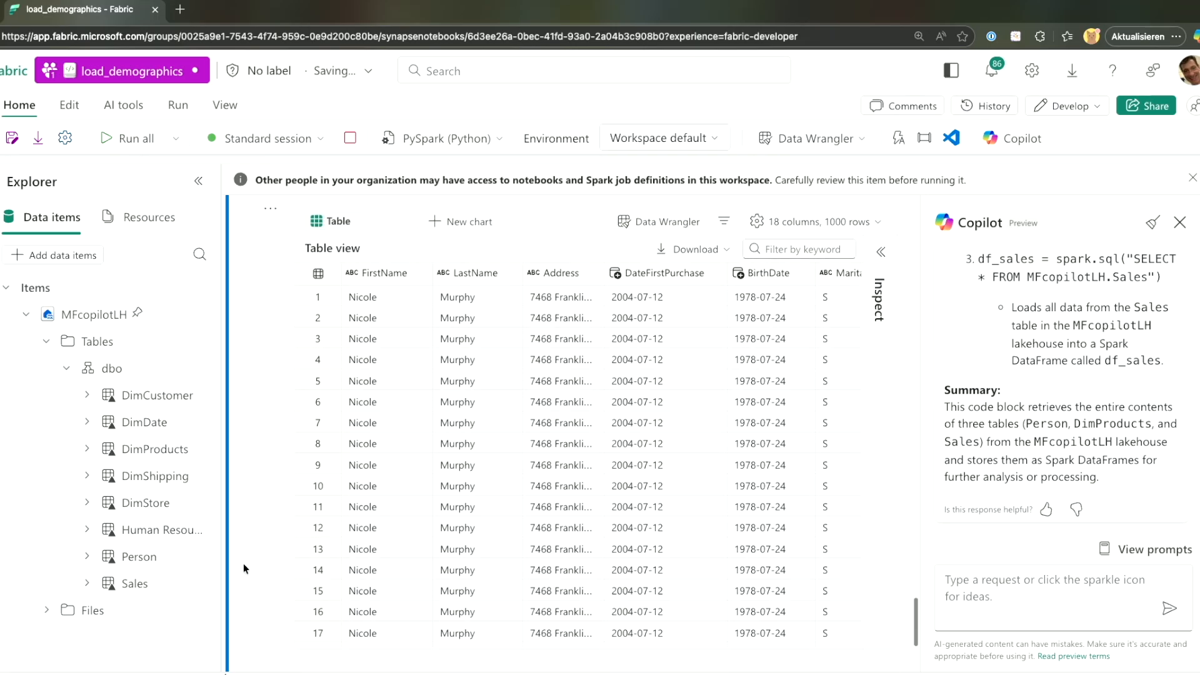
pyautogui.hscroll(5, 533, 482)
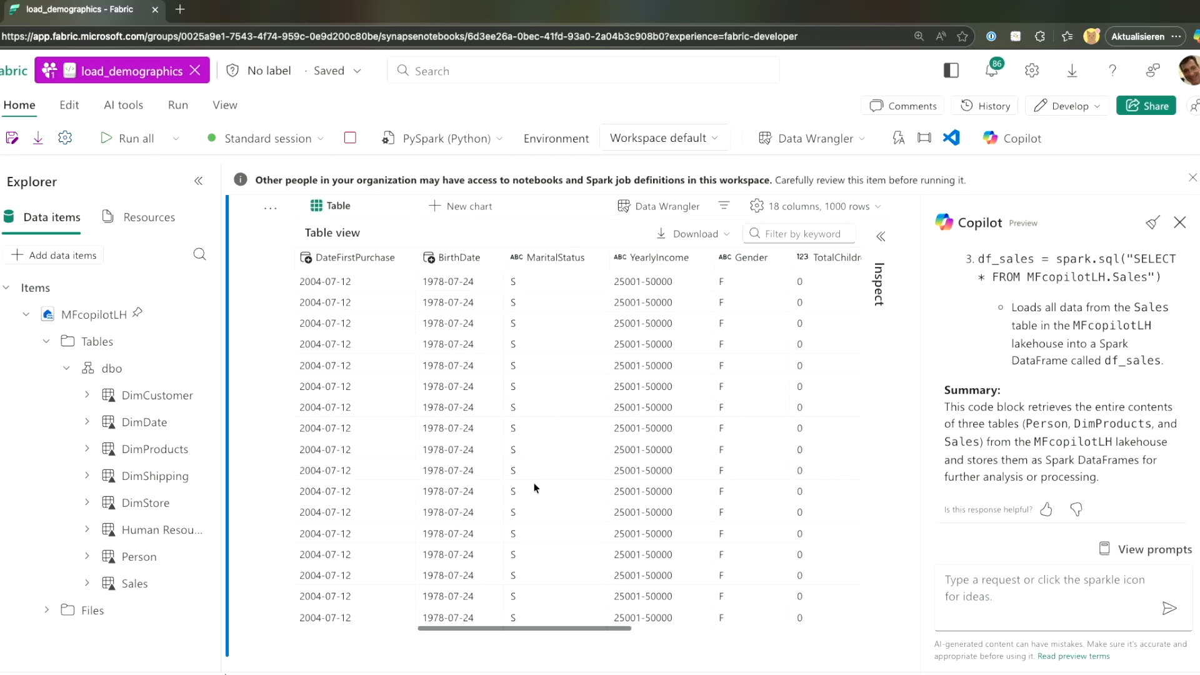
pyautogui.hscroll(5, 534, 486)
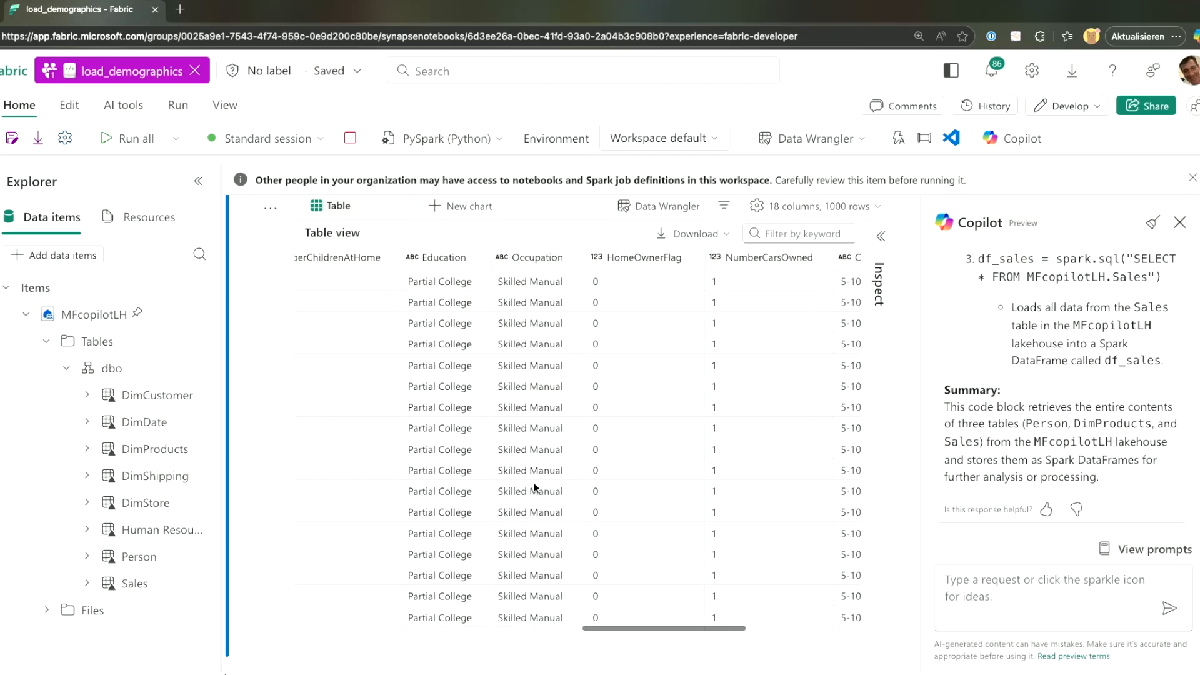
pyautogui.hscroll(5, 534, 487)
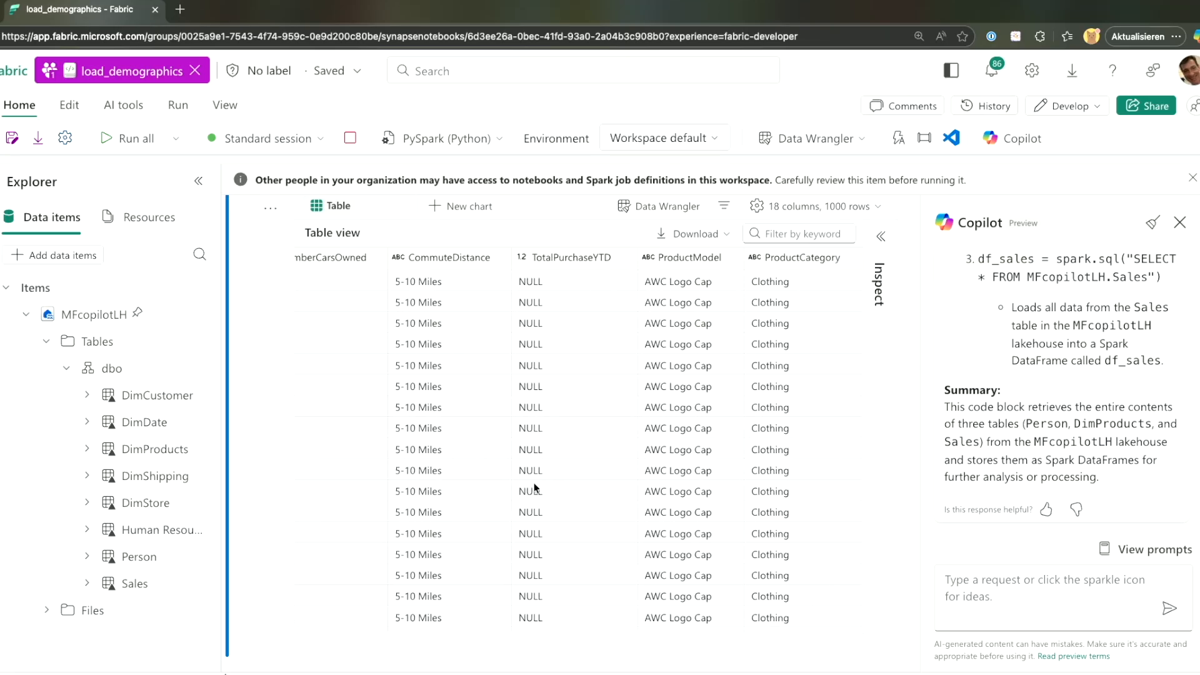
pyautogui.hscroll(-1, 534, 490)
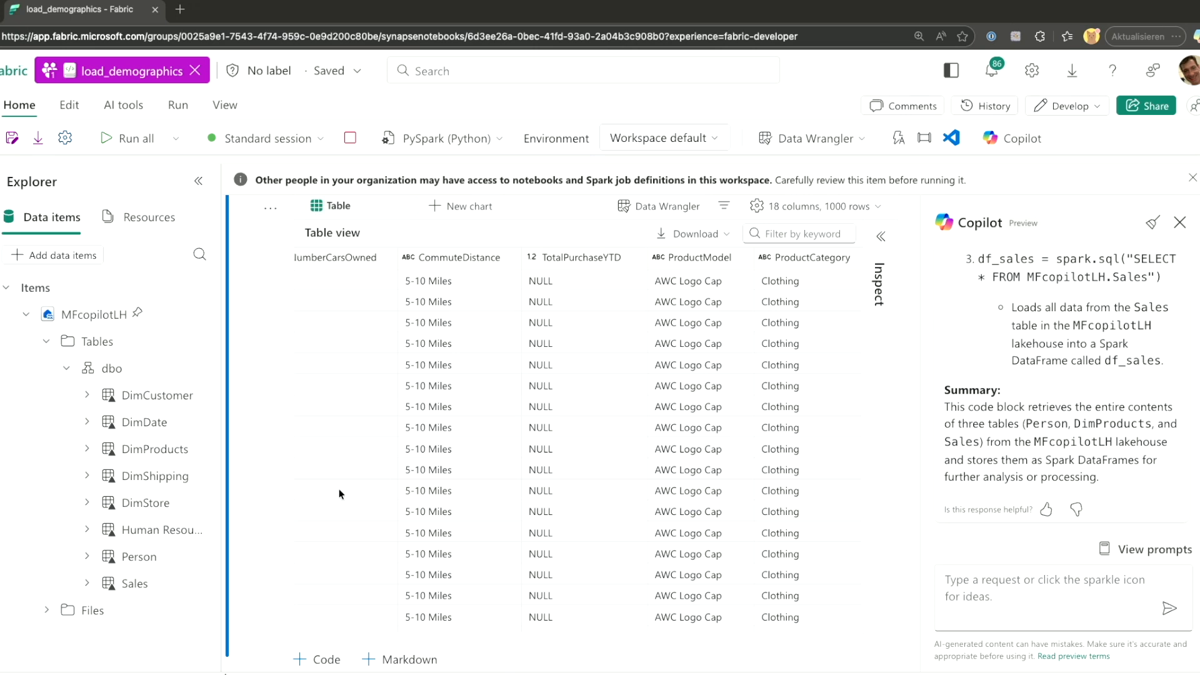
pyautogui.scroll(-3, 327, 646)
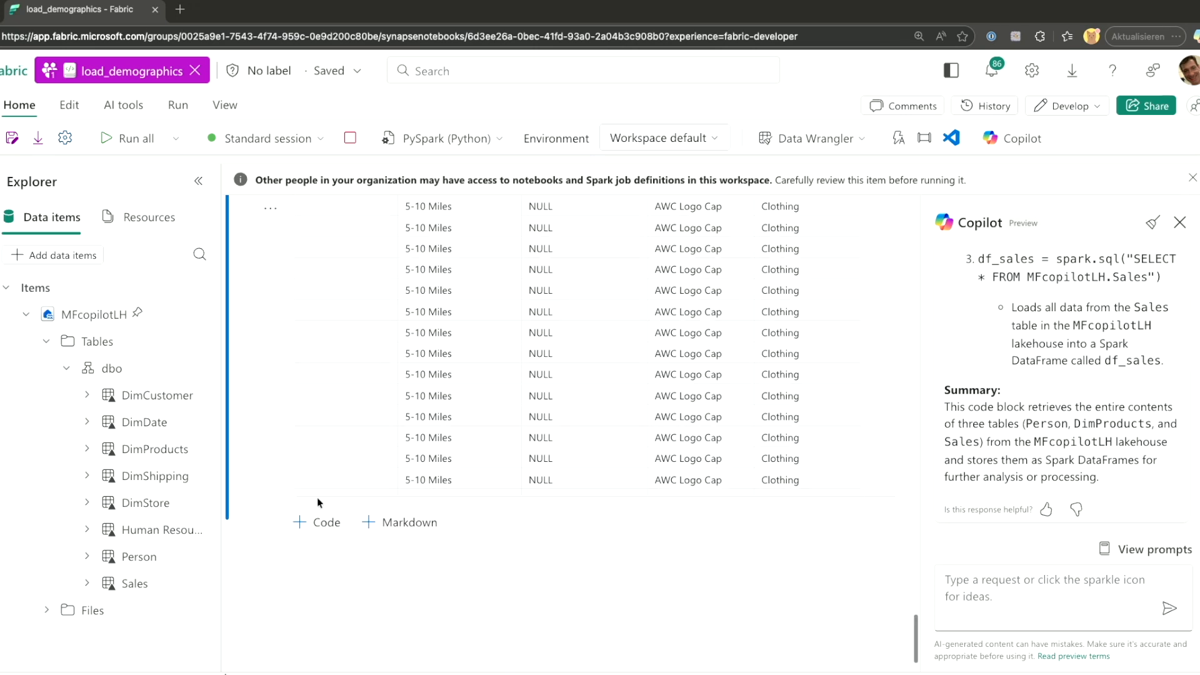
# Generate and run Copilot code removing the TotalPurchaseYTD column, keeping the prompt as markdown.
pyautogui.click(316, 522)
pyautogui.write('%%code Remove the TotalPurchaseYTD column')
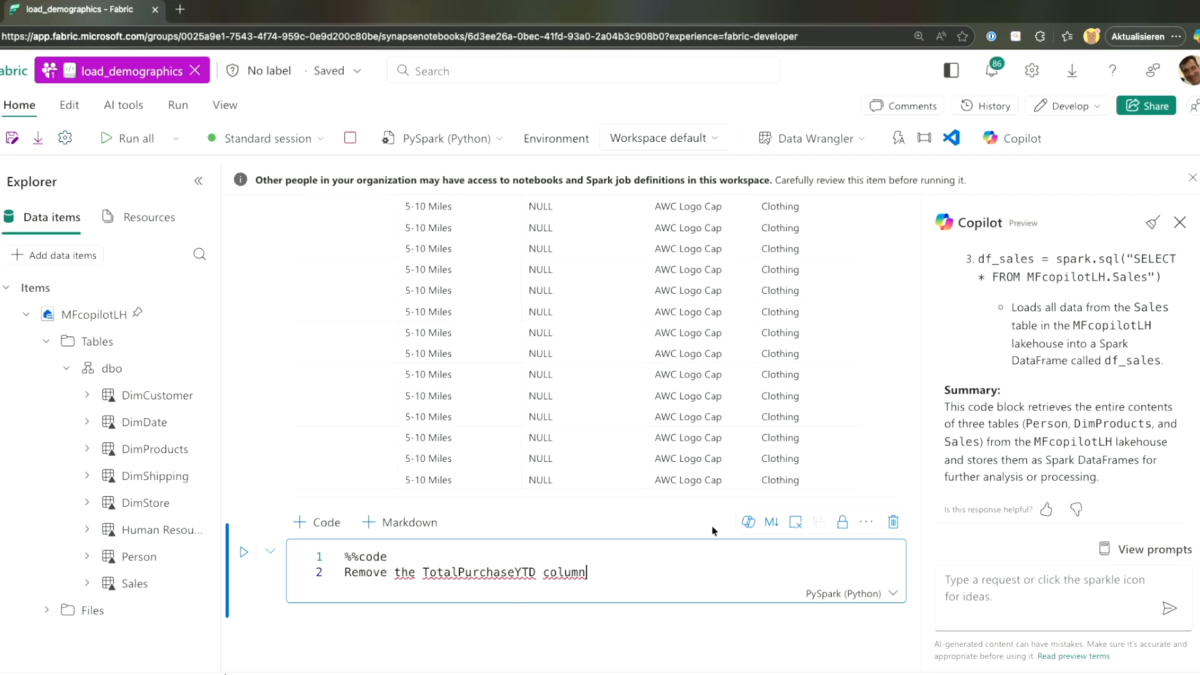
pyautogui.click(243, 554)
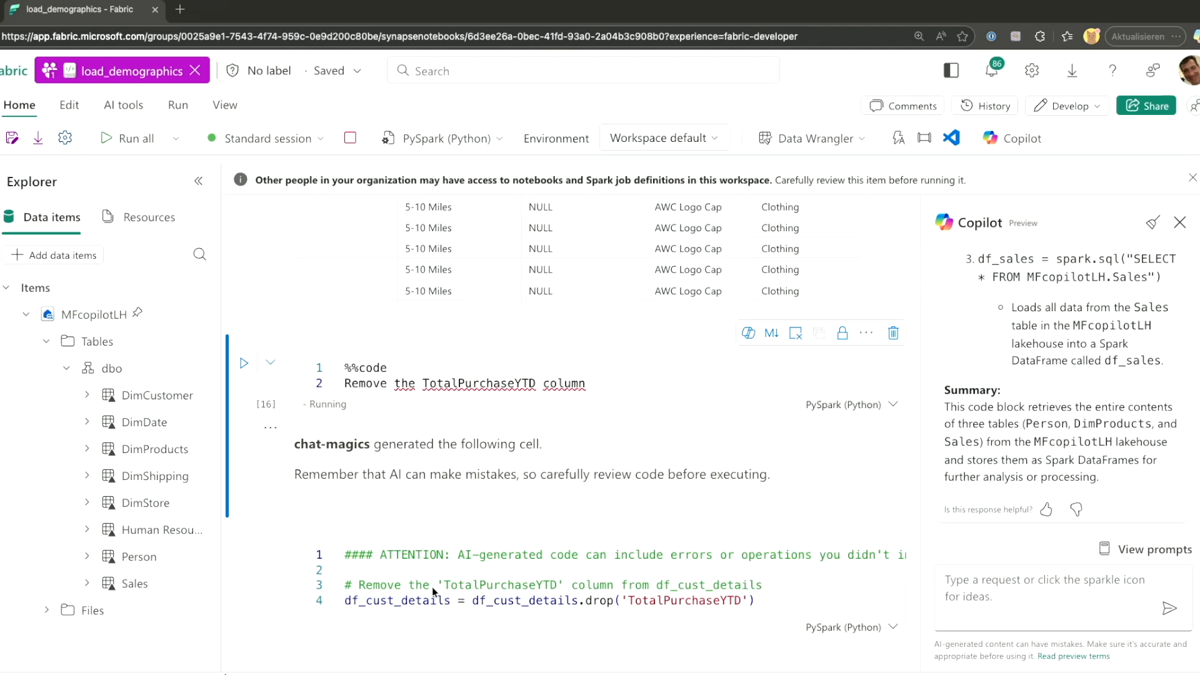
pyautogui.scroll(-2, 342, 447)
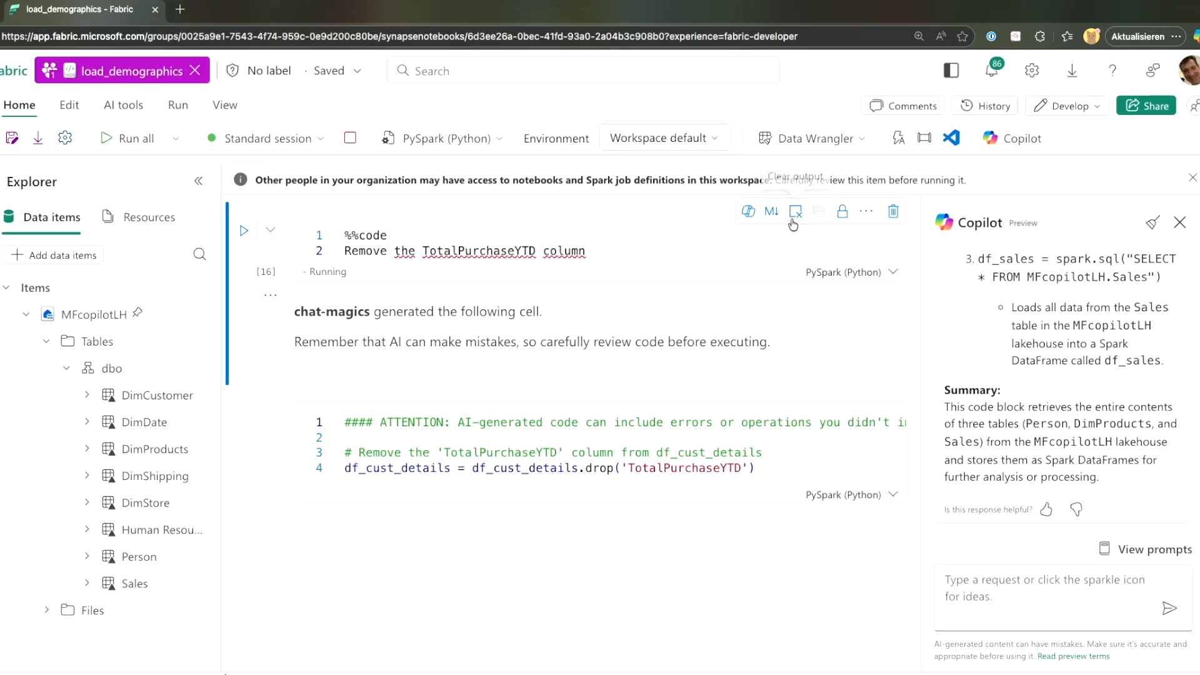
pyautogui.click(772, 214)
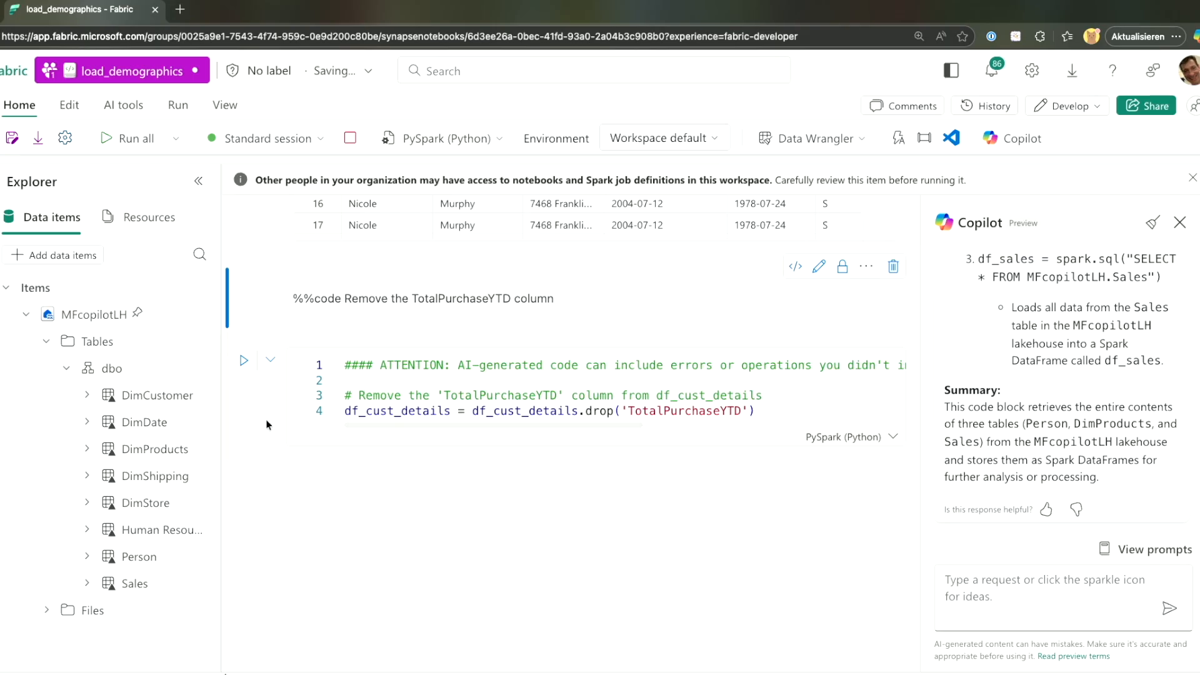
pyautogui.click(244, 363)
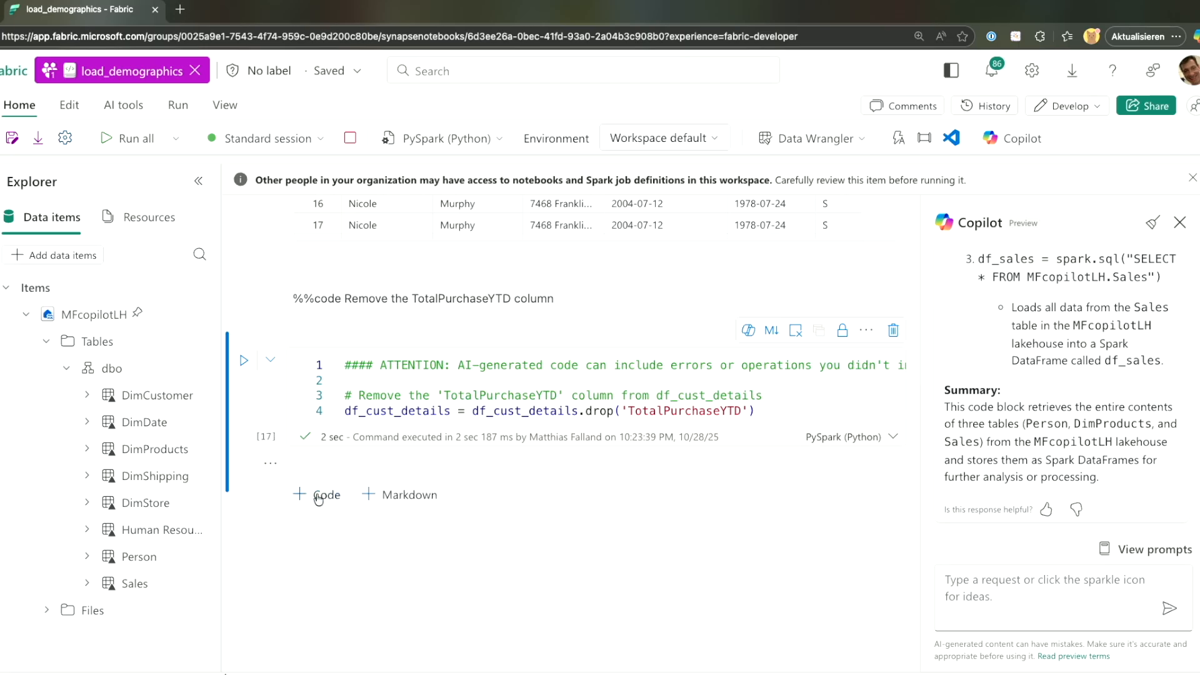
# Add a new cell holding a %%code prompt to drop duplicate rows.
pyautogui.click(319, 495)
pyautogui.write('columns "First Name," "Last Name," "Address," and "Birthdate" are identical.')
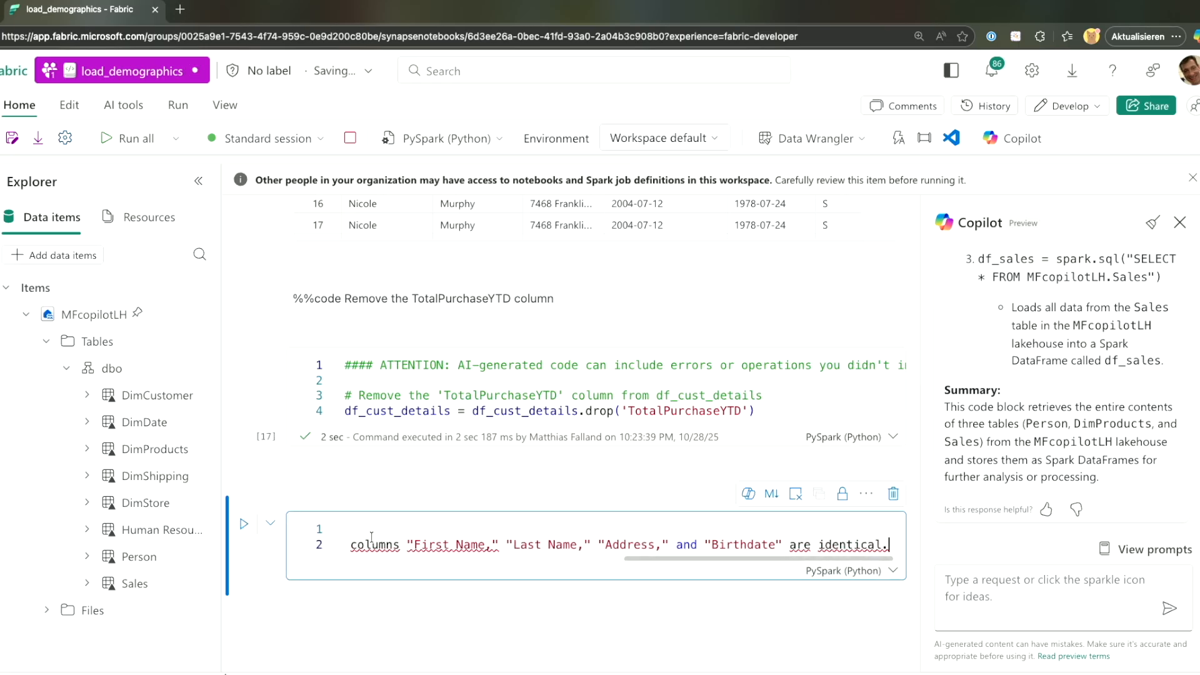
pyautogui.hscroll(-9, 372, 538)
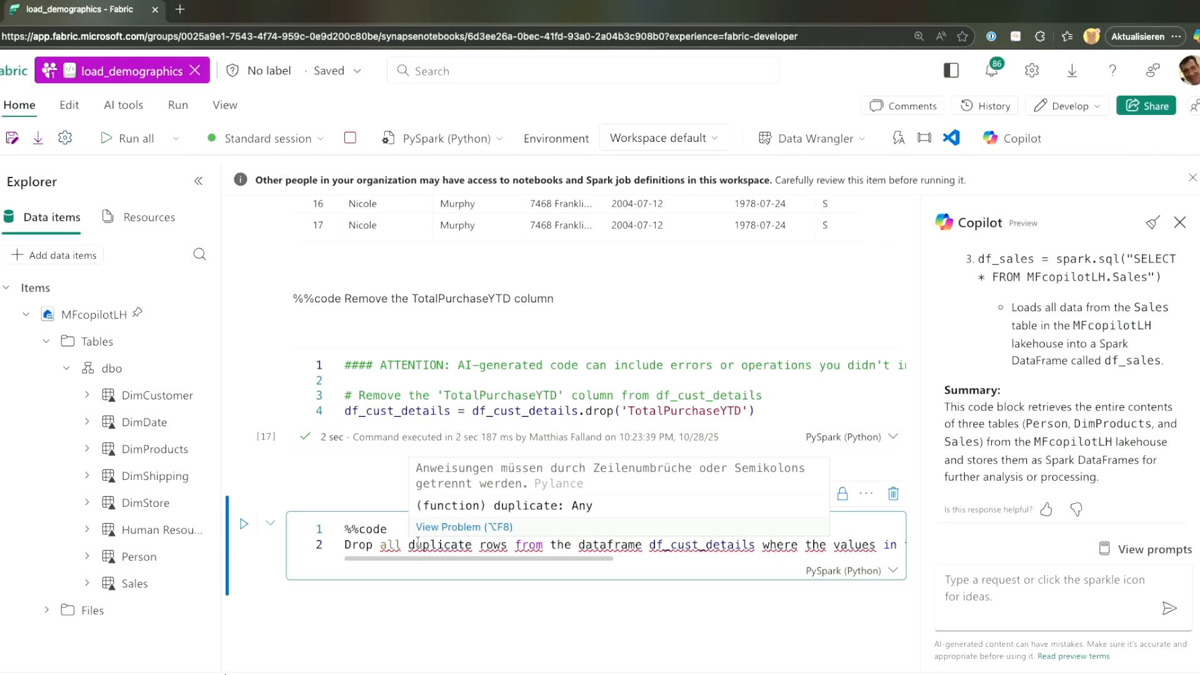
# Generate dropDuplicates code on FirstName, LastName, Address and Birthdate, convert the prompt to markdown, and run it.
pyautogui.click(244, 524)
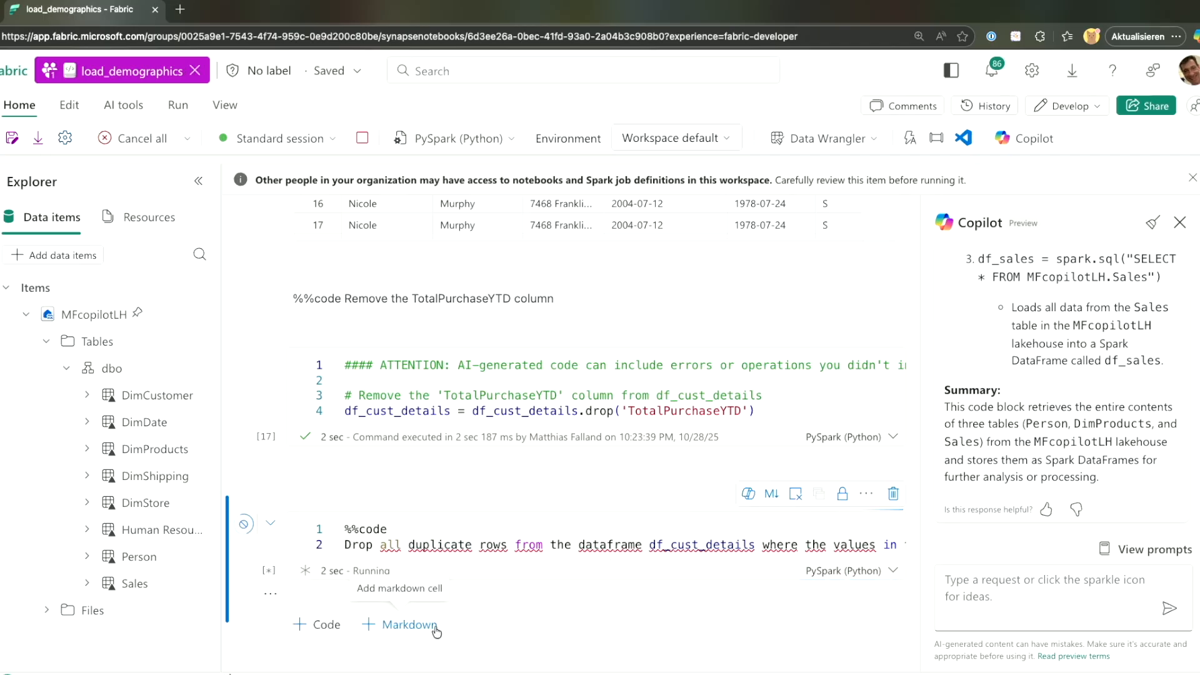
pyautogui.scroll(-3, 437, 631)
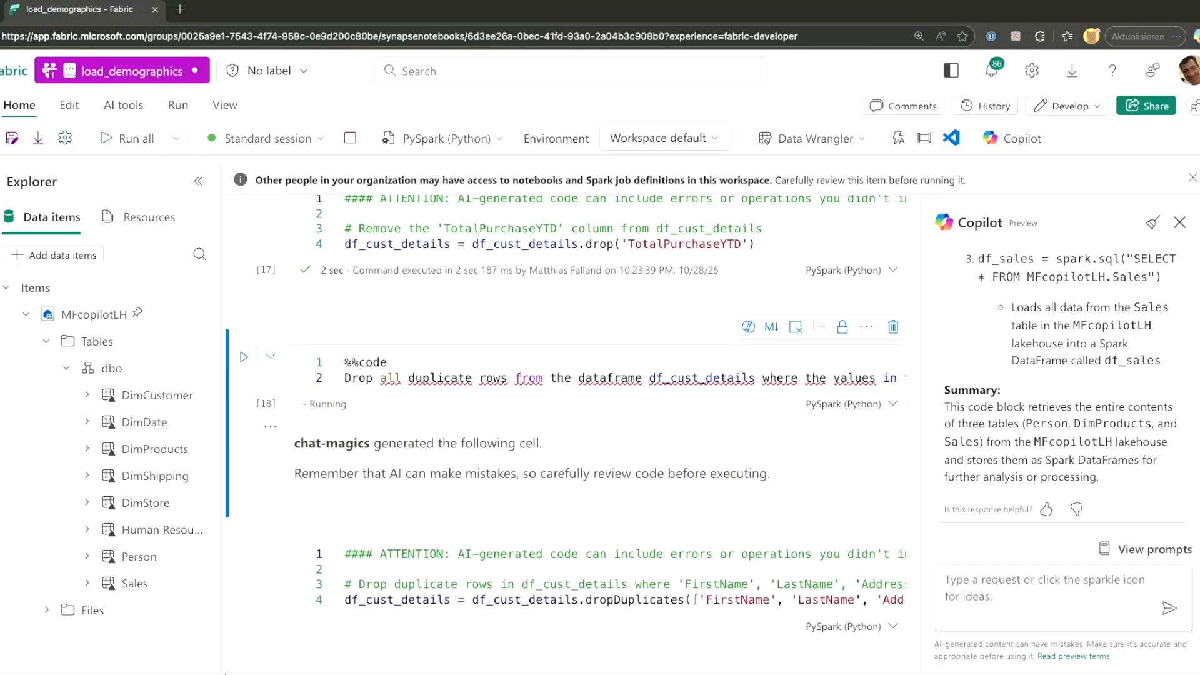
pyautogui.click(772, 326)
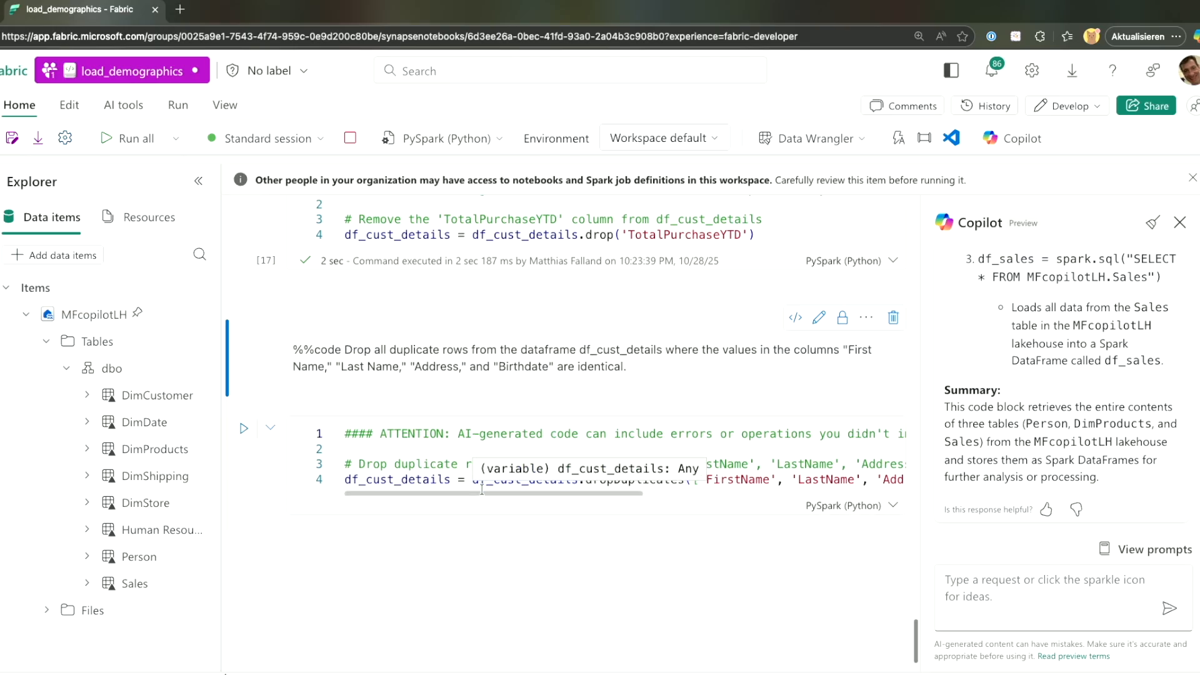
pyautogui.click(243, 434)
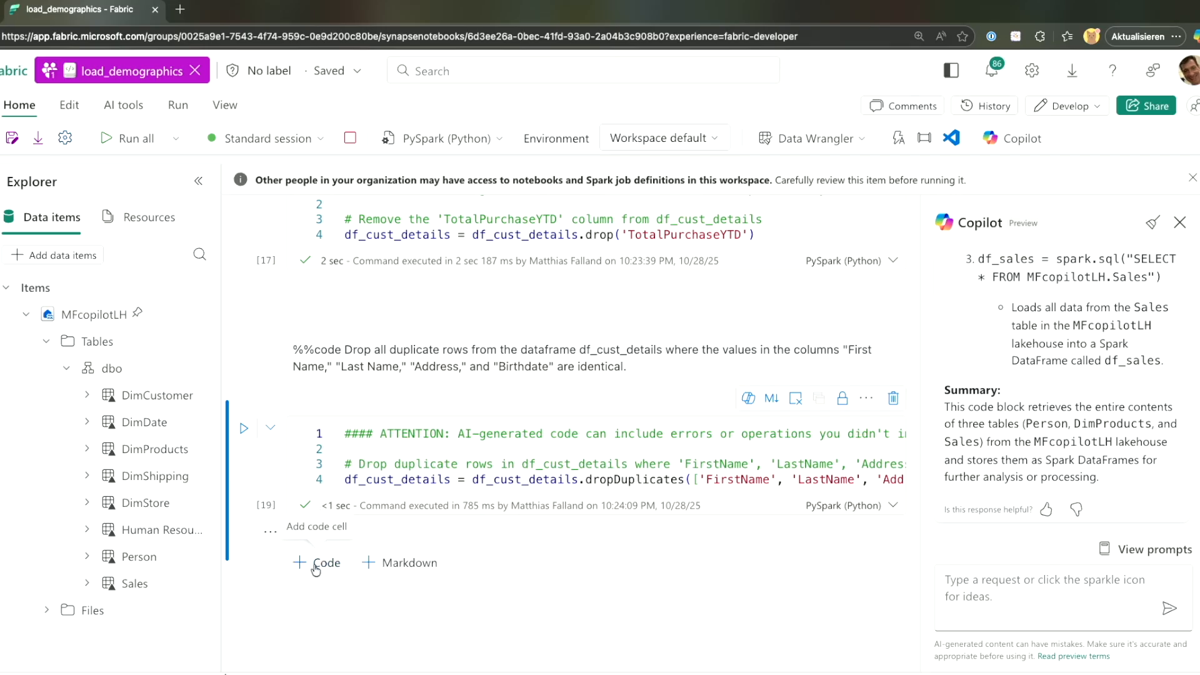
# Ask Copilot chat for code adding an age column using 2012 as the current year.
pyautogui.click(318, 560)
pyautogui.write("Add a column 'age' to df_cust_details using 2012 as the current year")
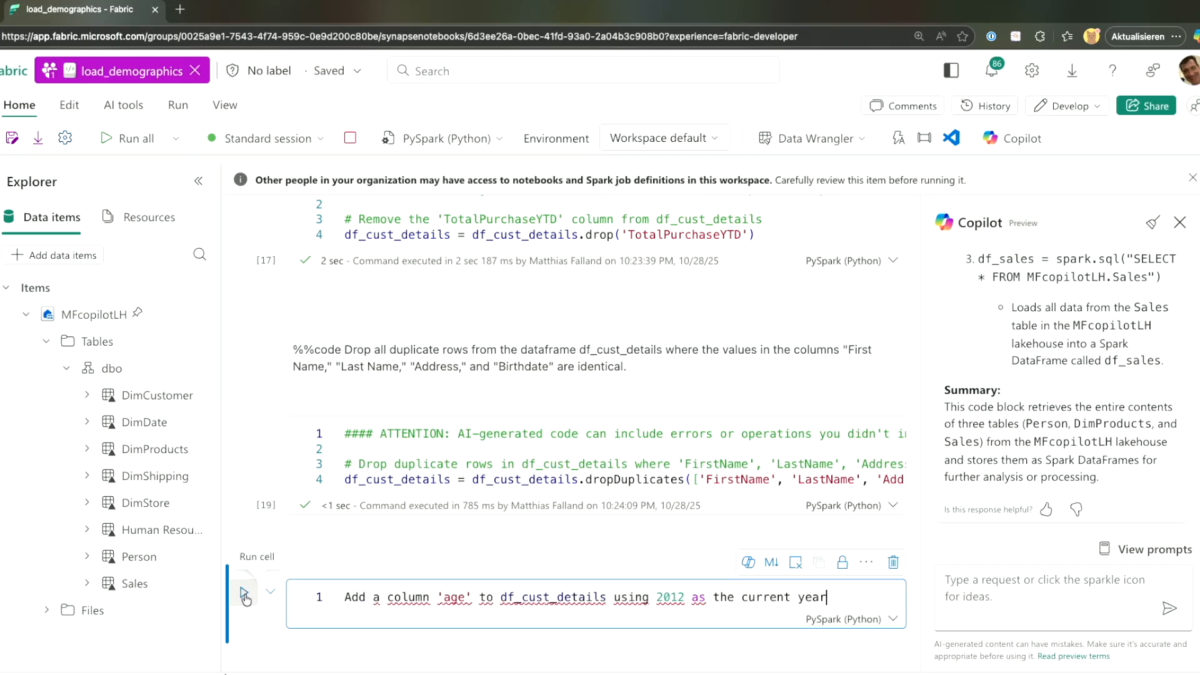
pyautogui.hotkey('ctrl', 'a')
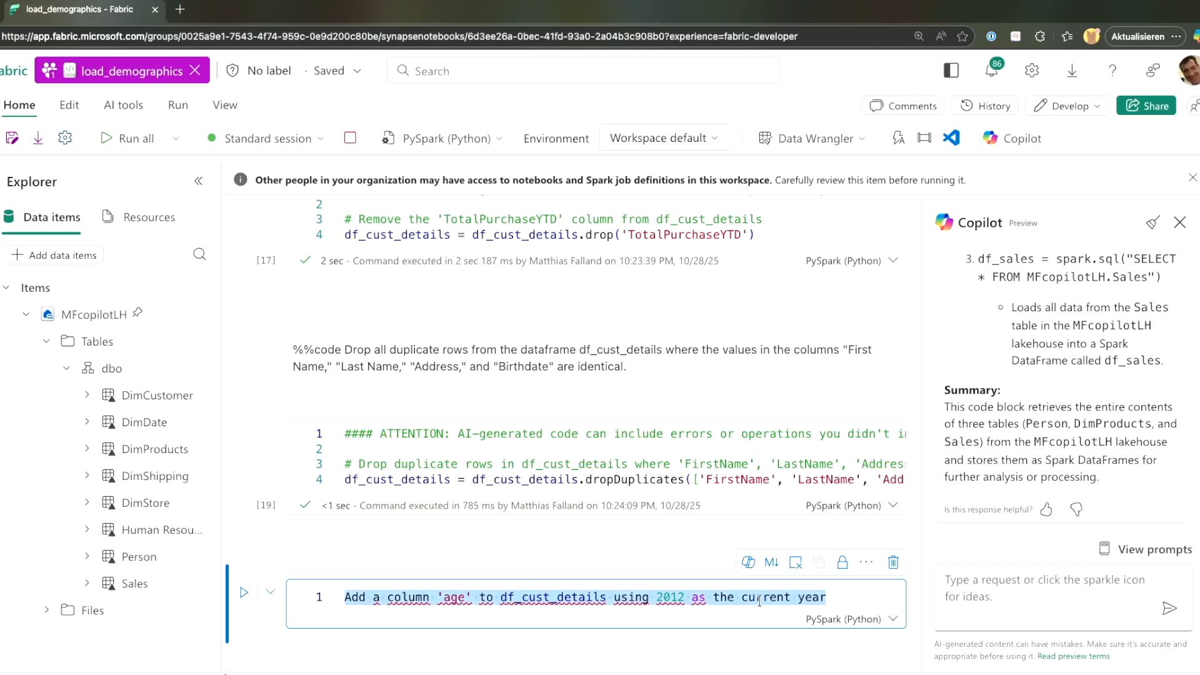
pyautogui.hotkey('ctrl', 'x')
pyautogui.click(1037, 587)
pyautogui.hotkey('ctrl', 'v')
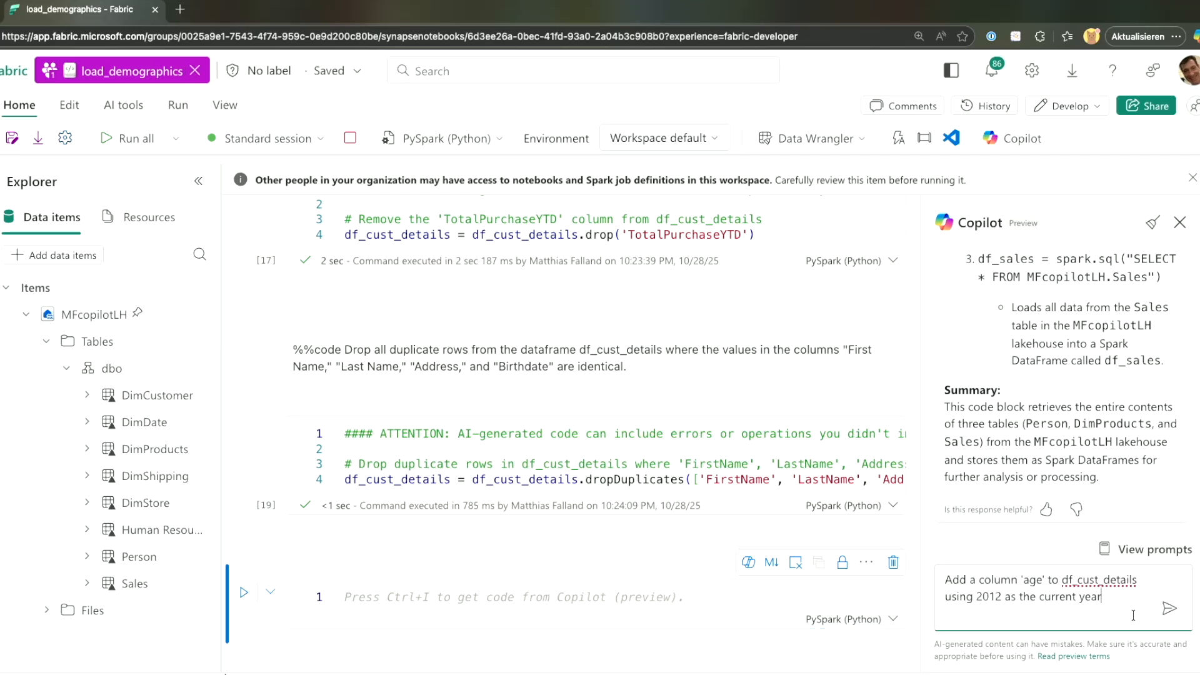
pyautogui.click(1172, 611)
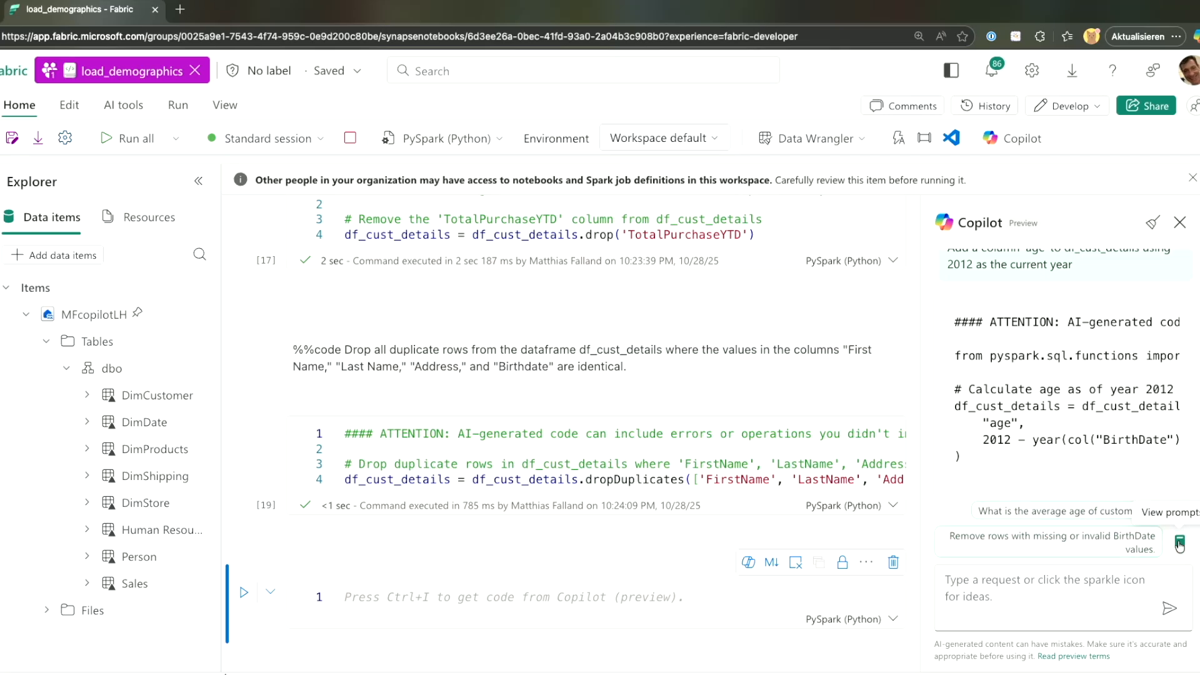
# Paste Copilot's age code (2012 minus the BirthDate year) into the empty cell and run it.
pyautogui.scroll(2, 1142, 422)
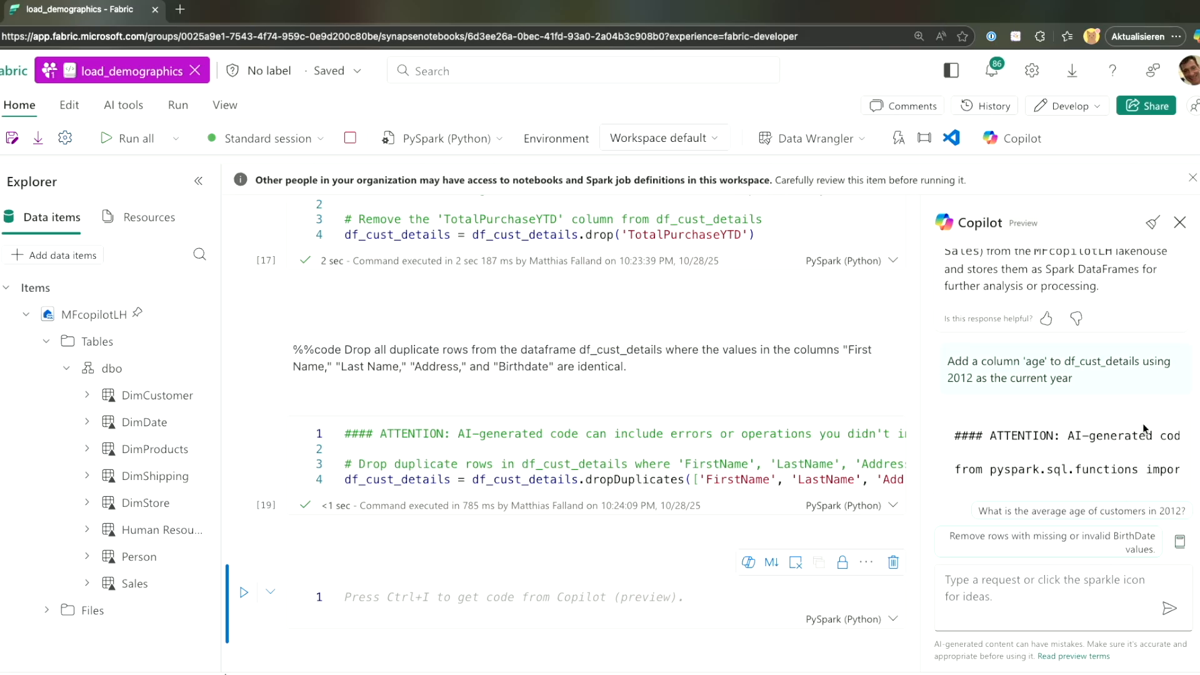
pyautogui.scroll(-2, 1142, 422)
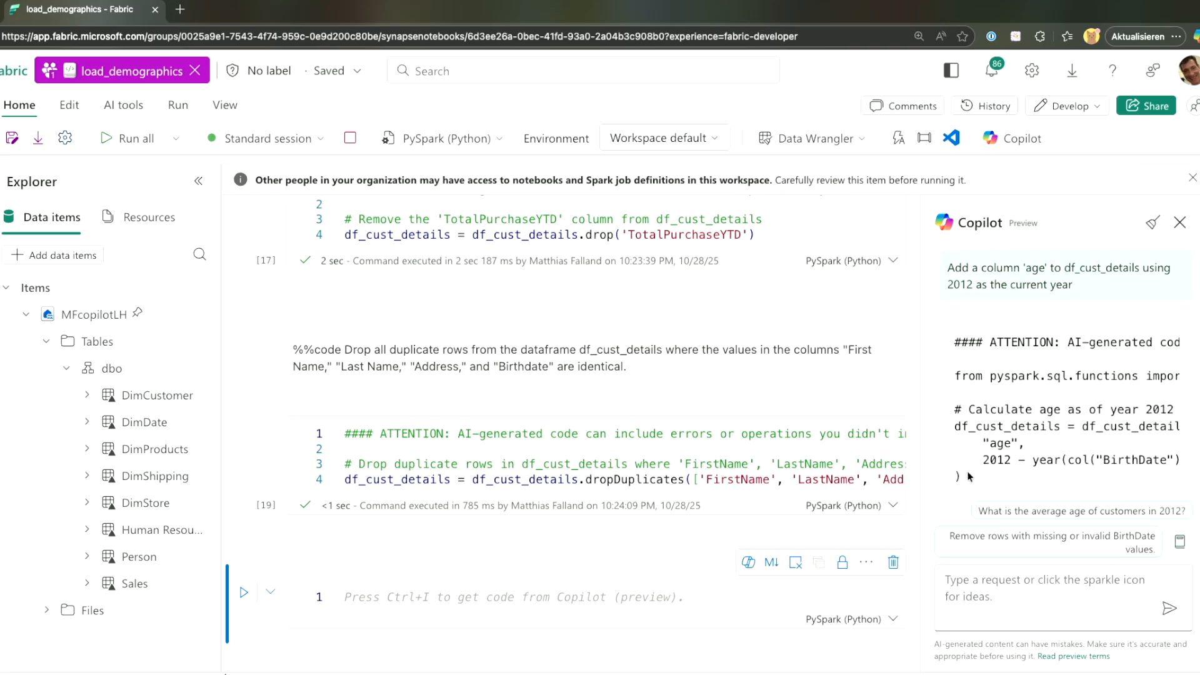
pyautogui.moveTo(967, 476); pyautogui.dragTo(937, 339)
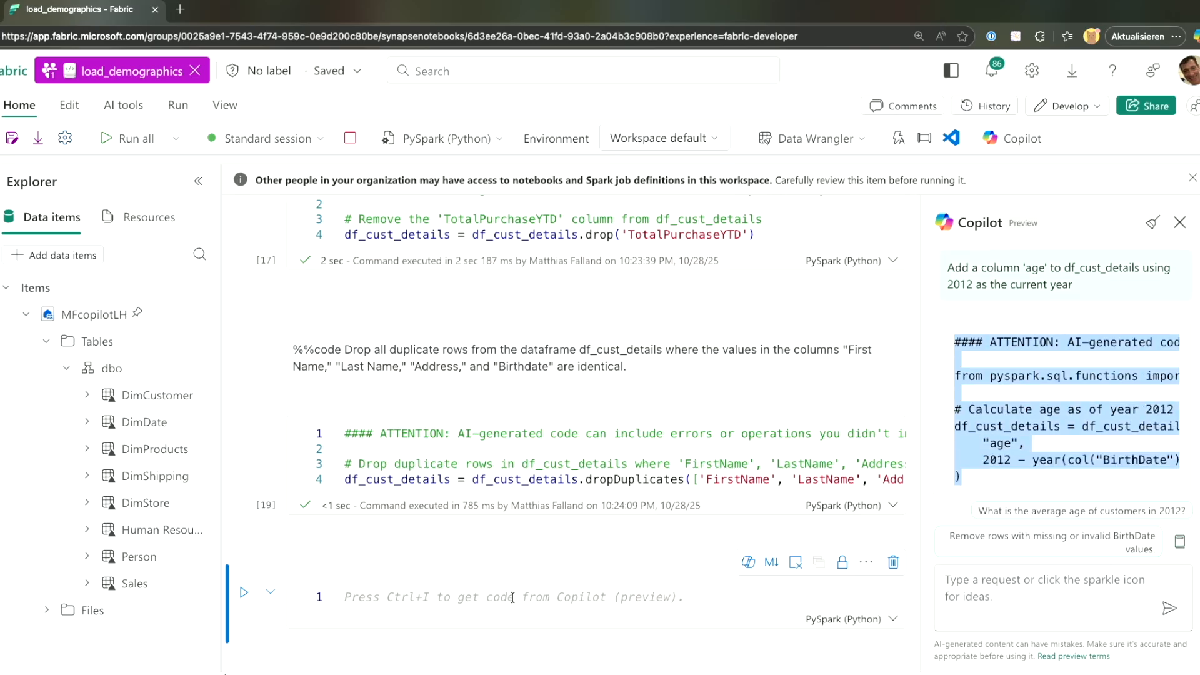
pyautogui.click(339, 624)
pyautogui.hotkey('ctrl', 'v')
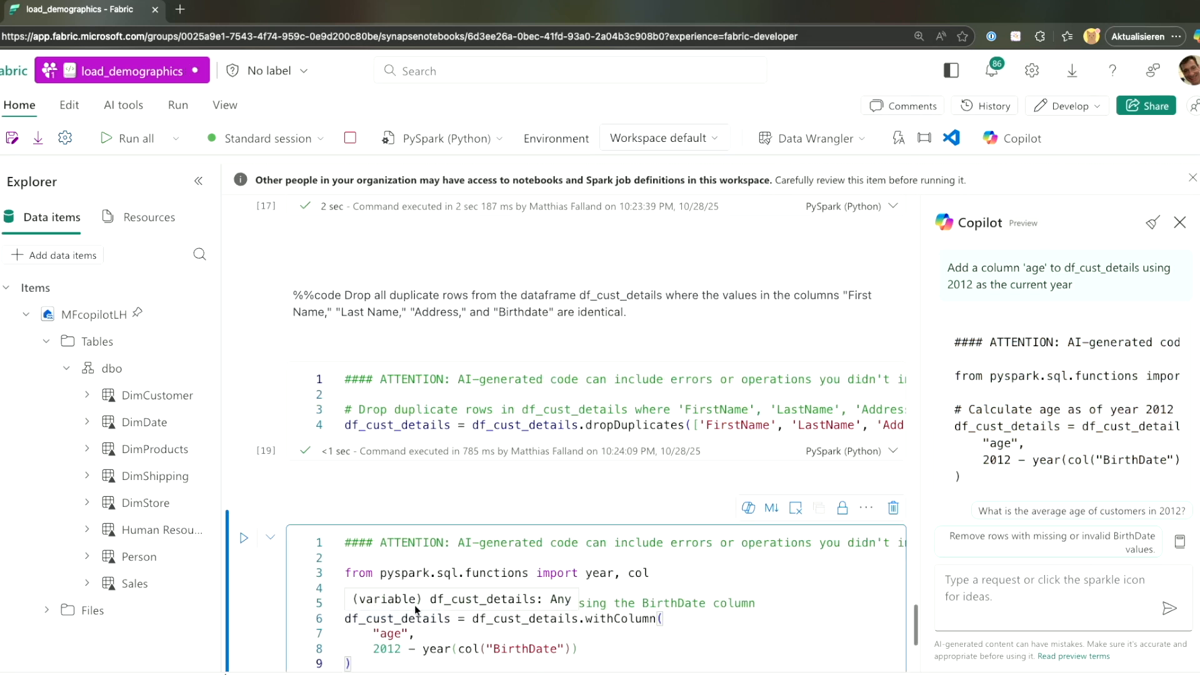
pyautogui.click(244, 539)
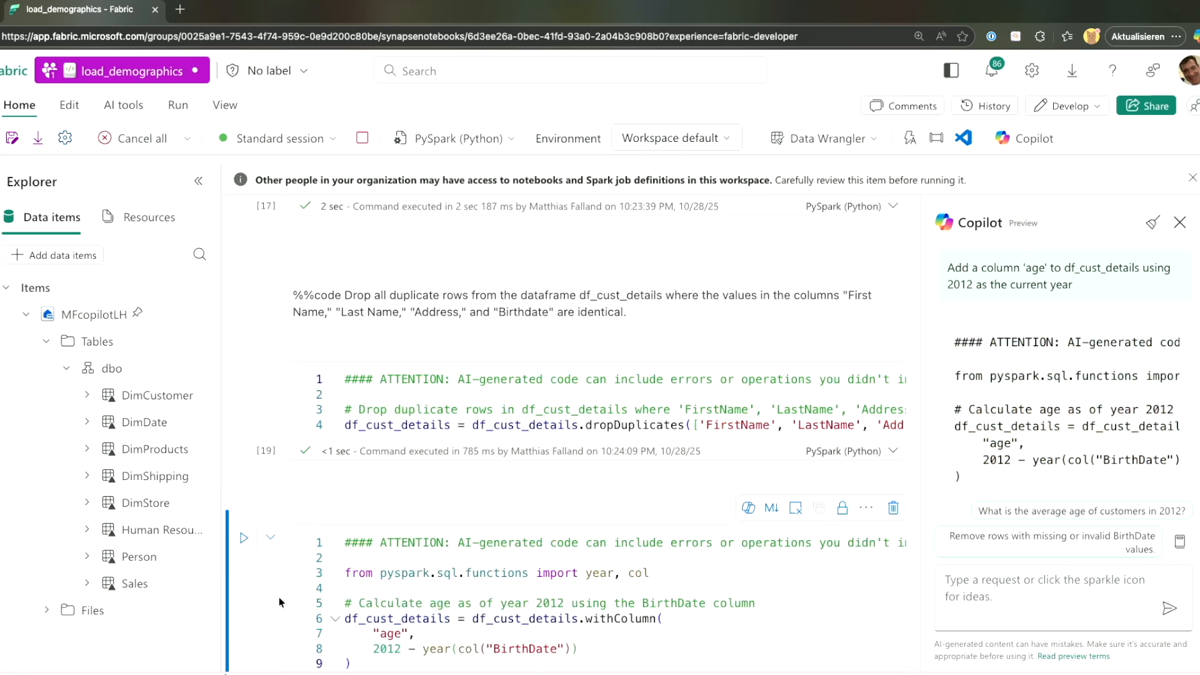
pyautogui.scroll(-1, 278, 600)
pyautogui.scroll(-1, 279, 605)
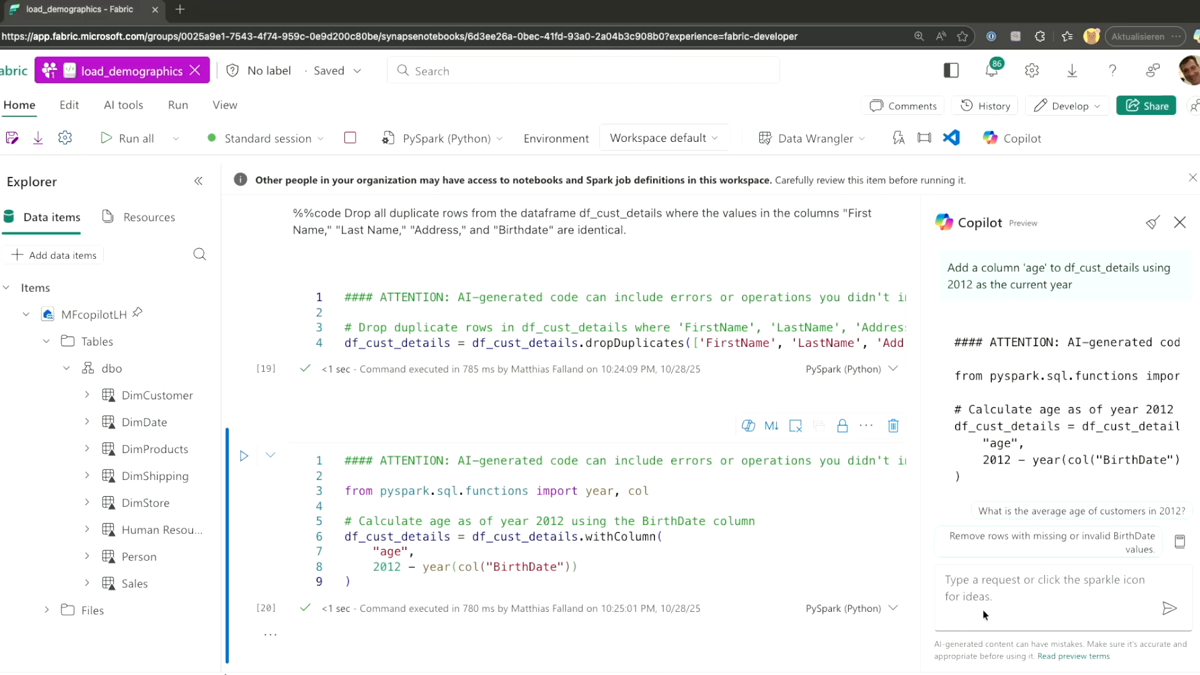
pyautogui.click(981, 582)
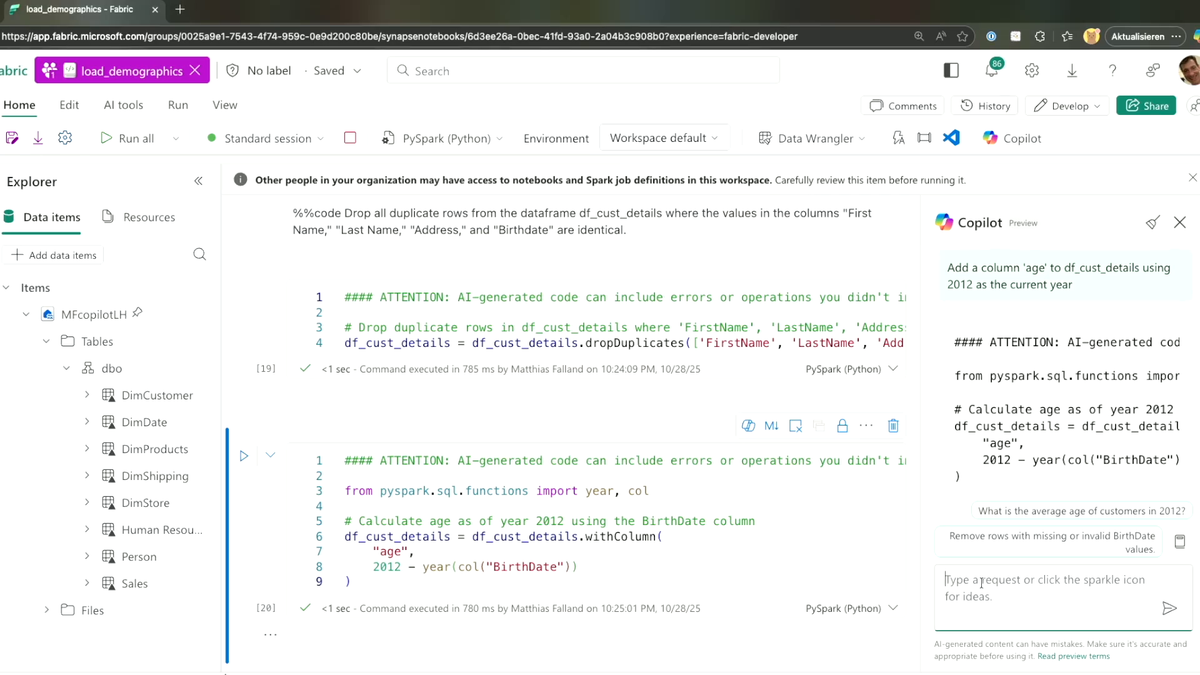
pyautogui.write("Add a new column 'IsBikeBuyer' to df_cust_details with a value of 1 for rows where 'ProductCategory' is 'Bikes', and 0 otherwise.")
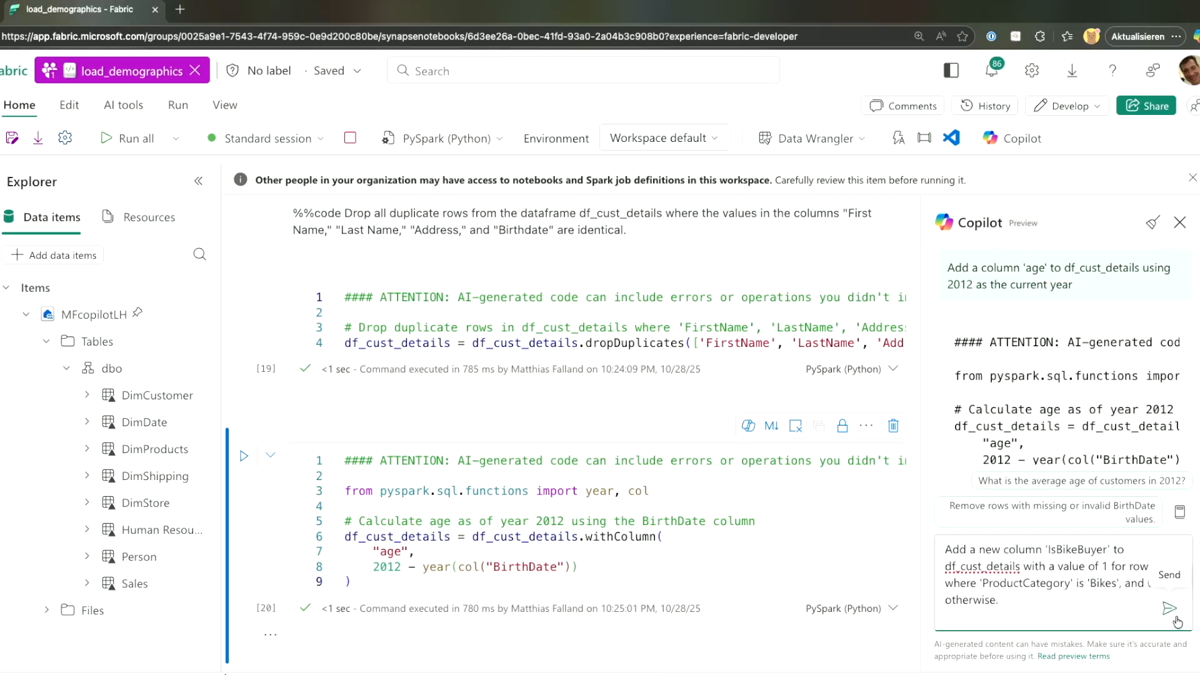
# Send the IsBikeBuyer request and run the generated code: 1 for Bikes, 0 otherwise.
pyautogui.click(1167, 611)
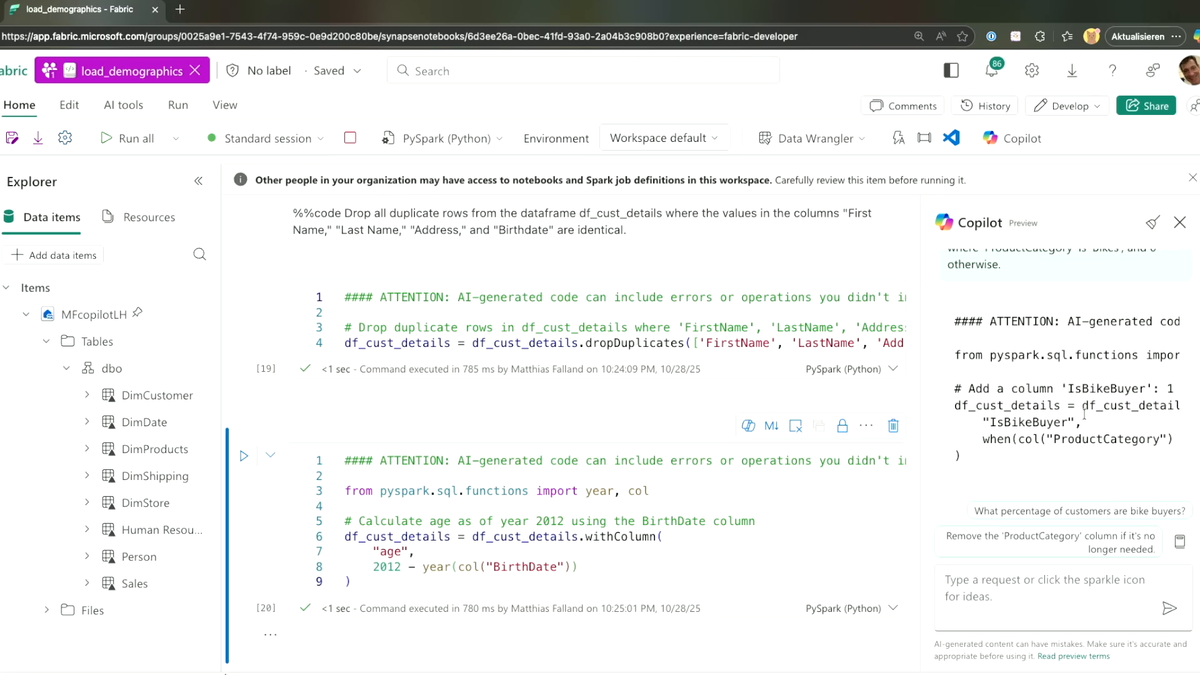
pyautogui.hscroll(3, 1084, 404)
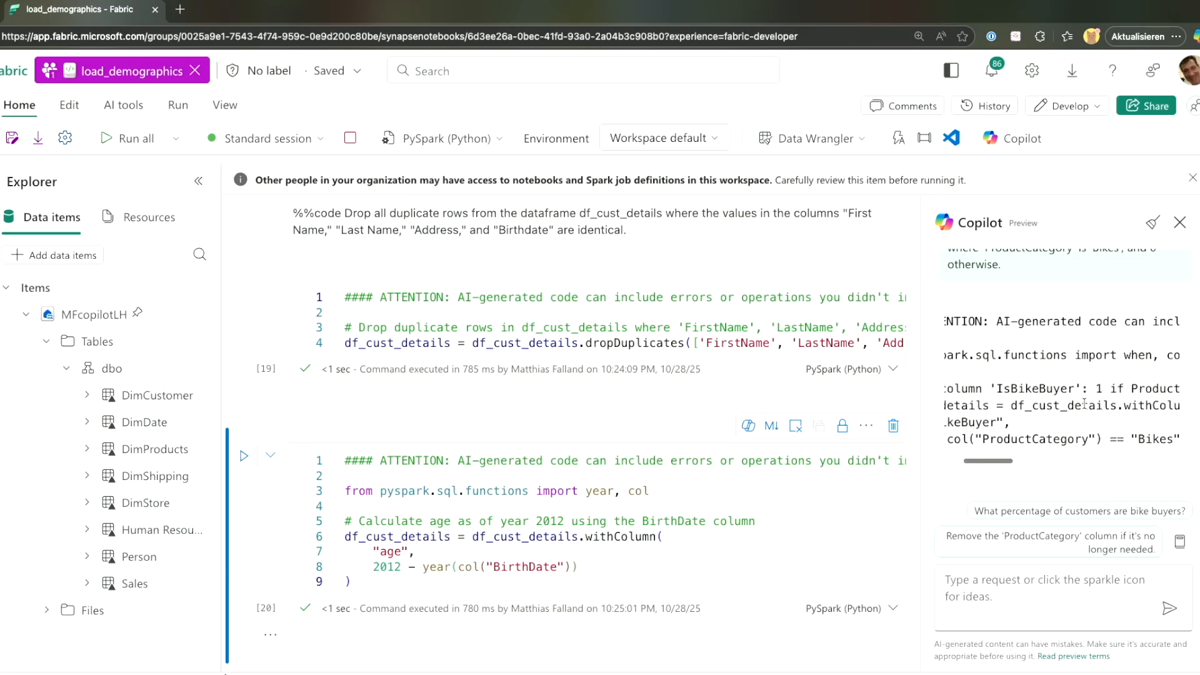
pyautogui.hscroll(-3, 1084, 403)
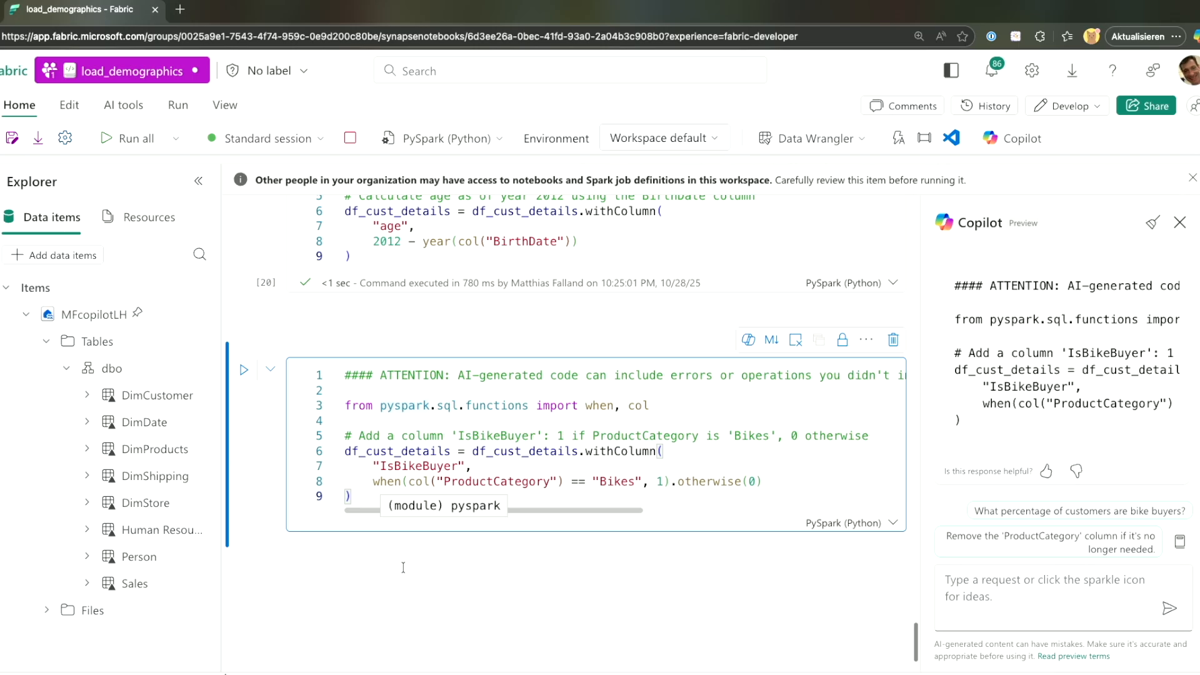
pyautogui.scroll(-1, 403, 567)
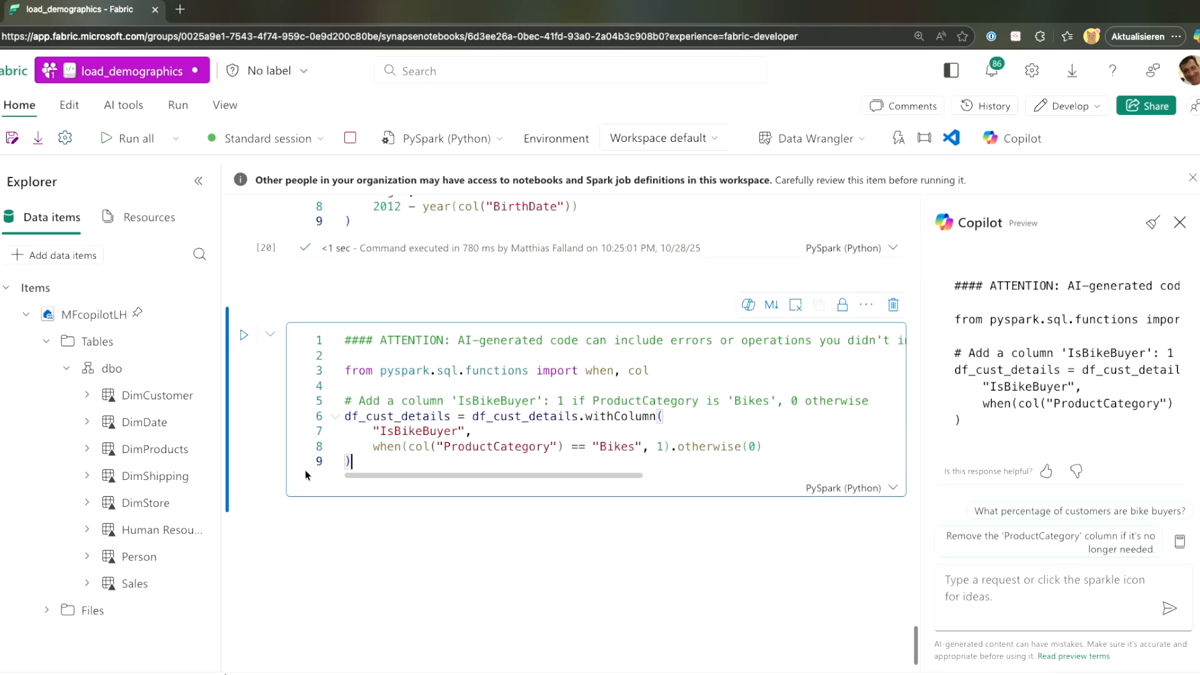
pyautogui.click(244, 338)
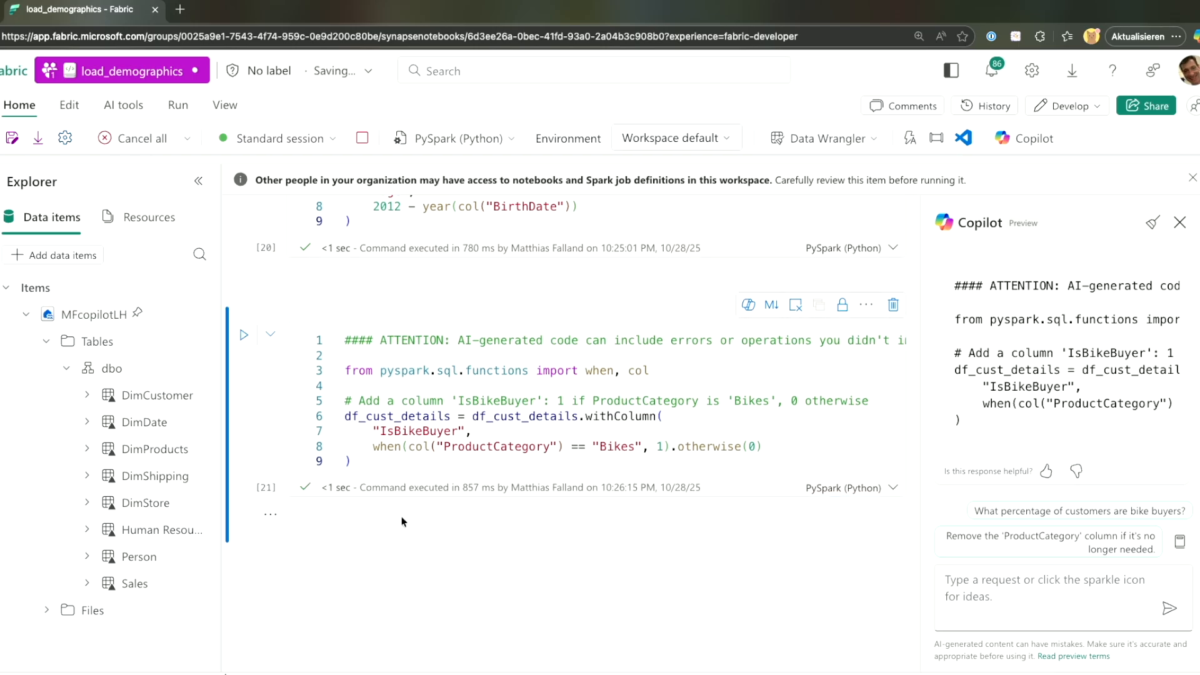
pyautogui.moveTo(327, 543)
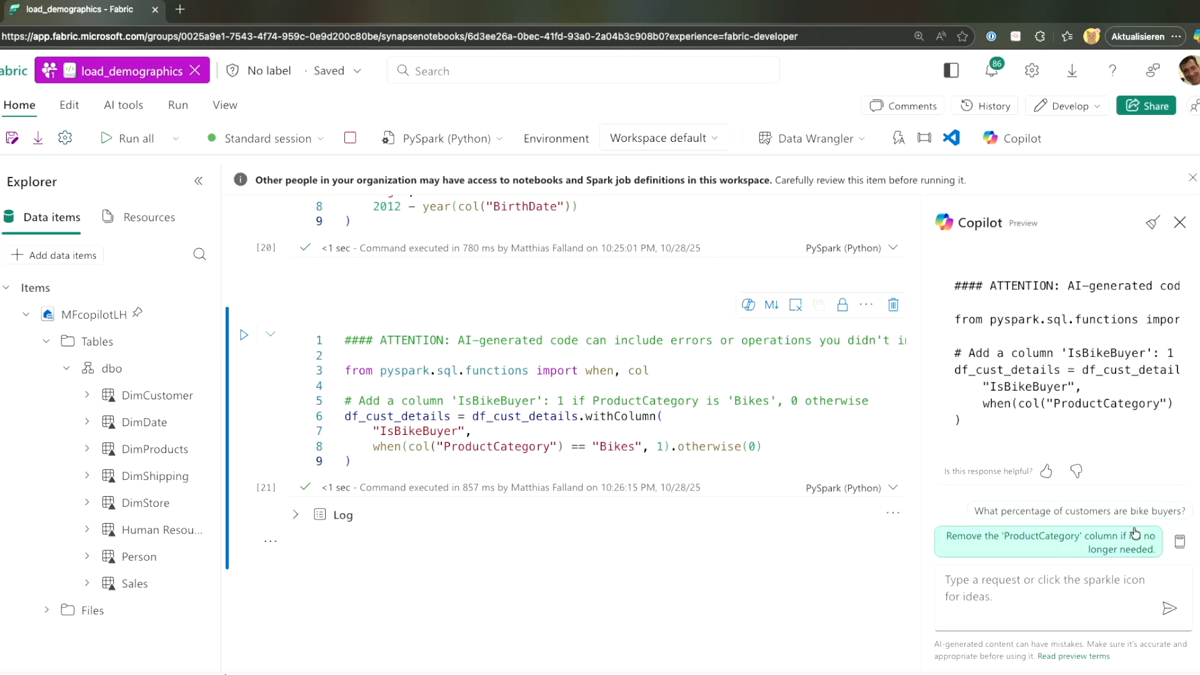
# Send Copilot's data-visualization suggestion with df_cust_details filled into the data placeholder.
pyautogui.scroll(5, 1101, 323)
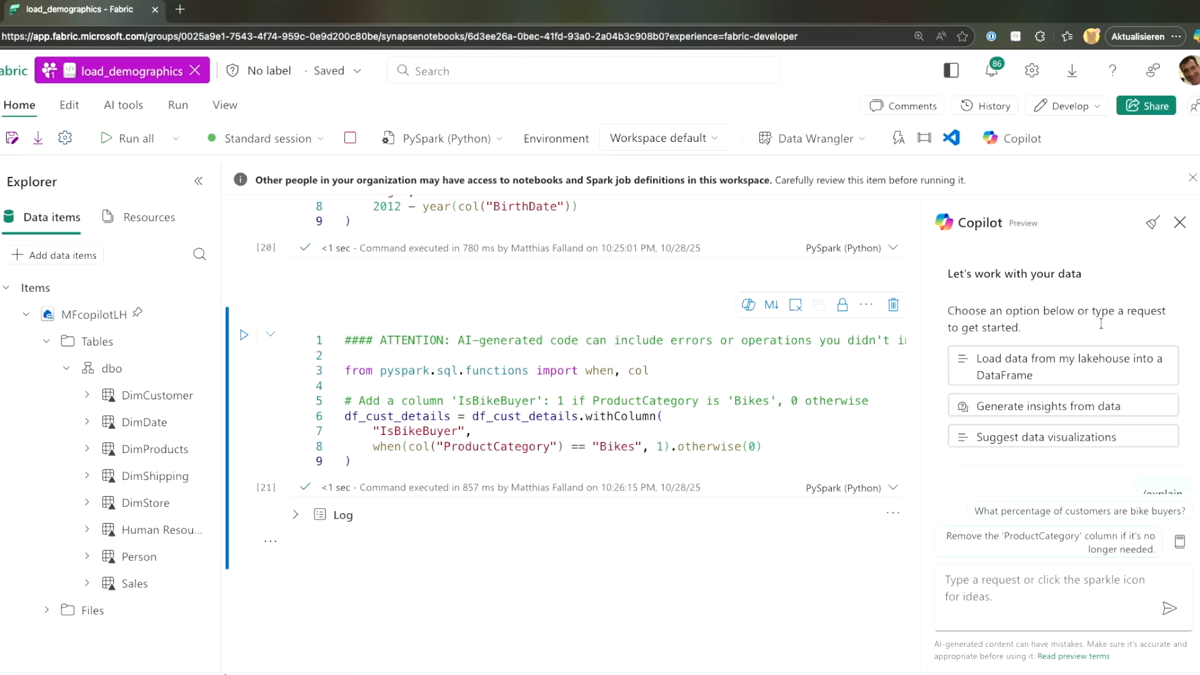
pyautogui.click(1040, 444)
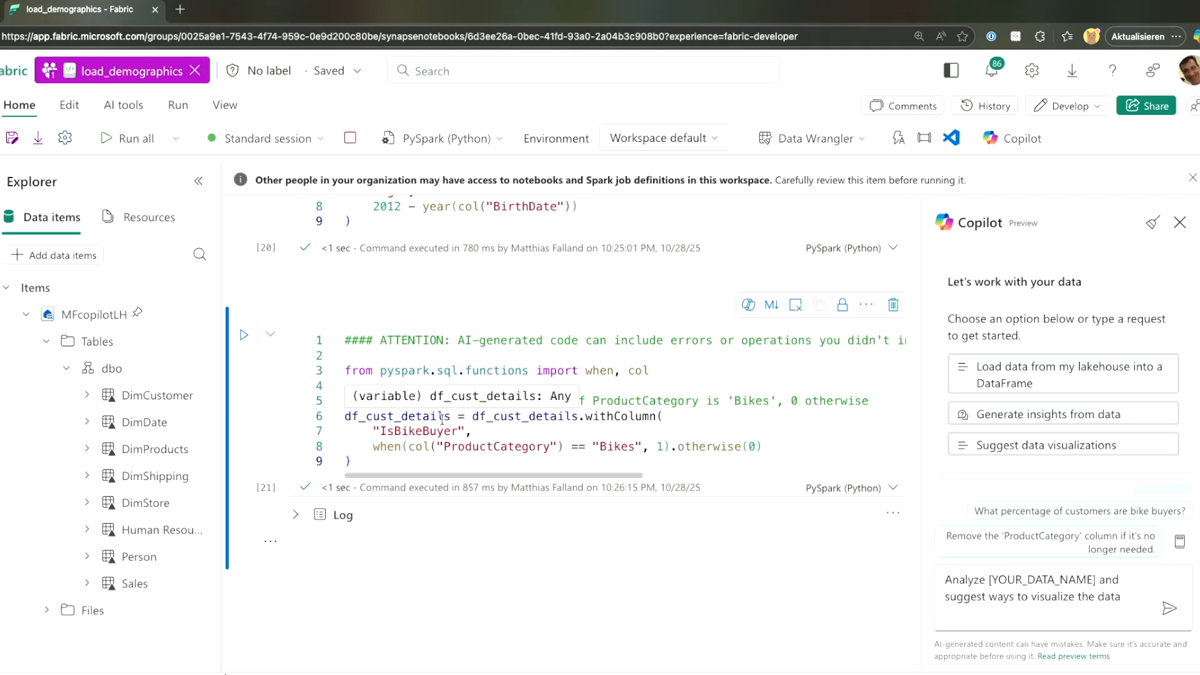
pyautogui.doubleClick(391, 417)
pyautogui.hotkey('ctrl', 'c')
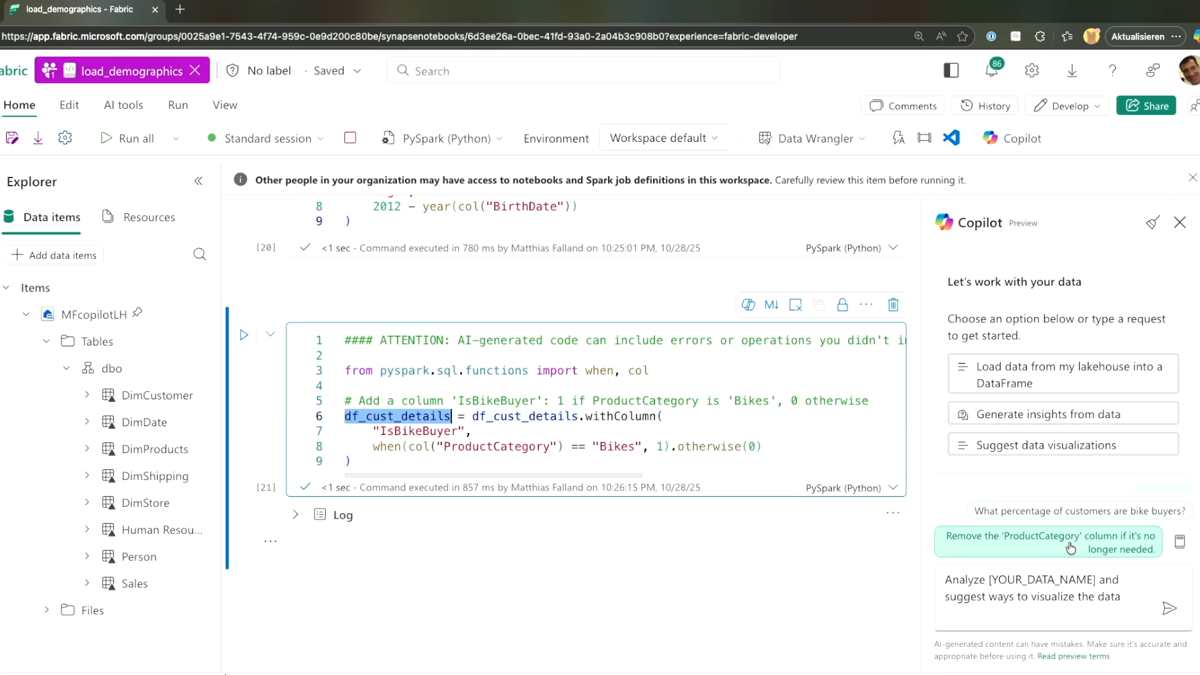
pyautogui.moveTo(1098, 580); pyautogui.dragTo(987, 574)
pyautogui.hotkey('ctrl', 'v')
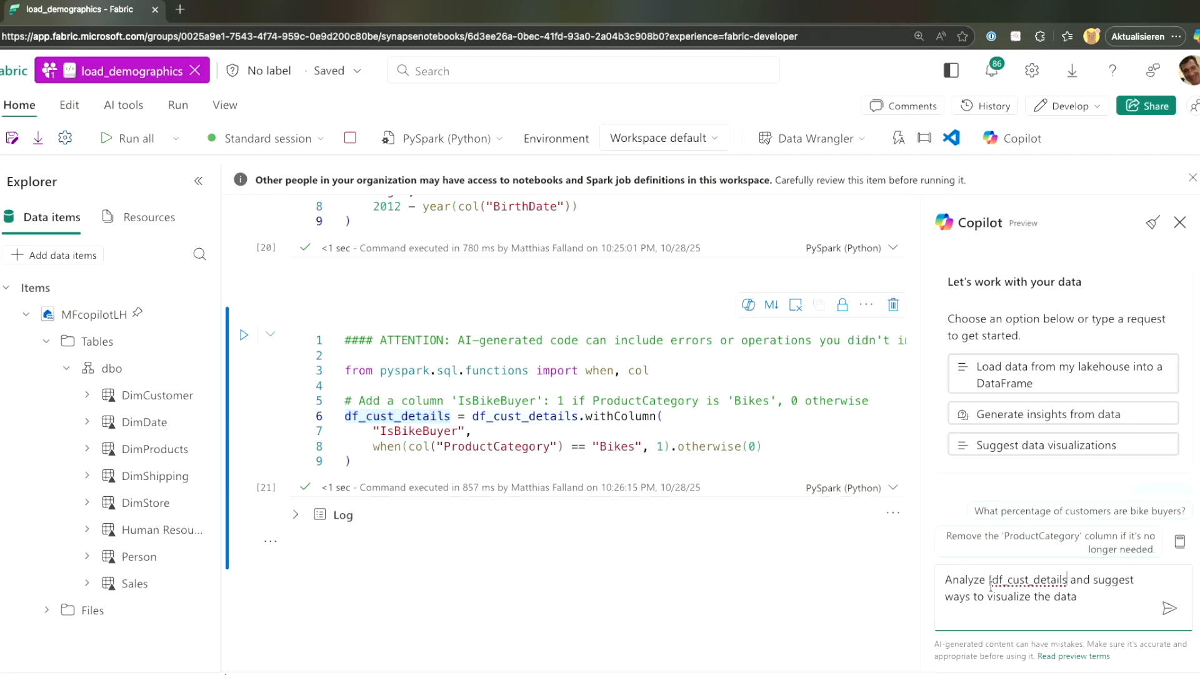
pyautogui.hotkey('ctrl', 'Left')
pyautogui.press('BackSpace')
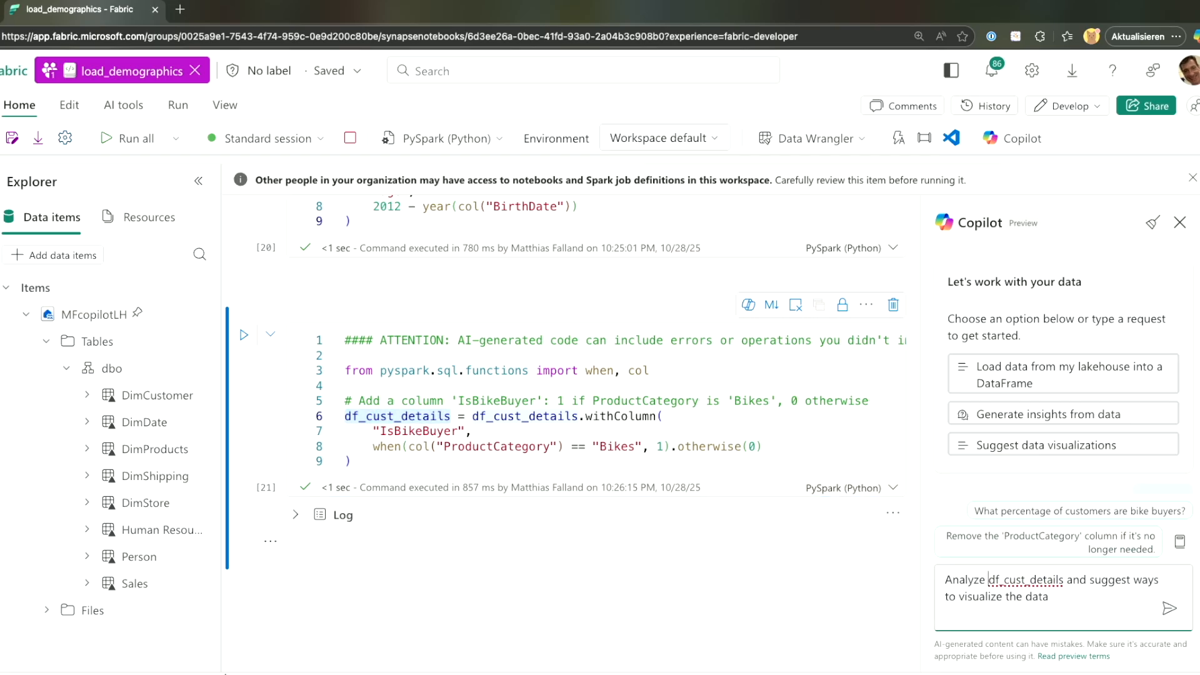
pyautogui.click(1169, 608)
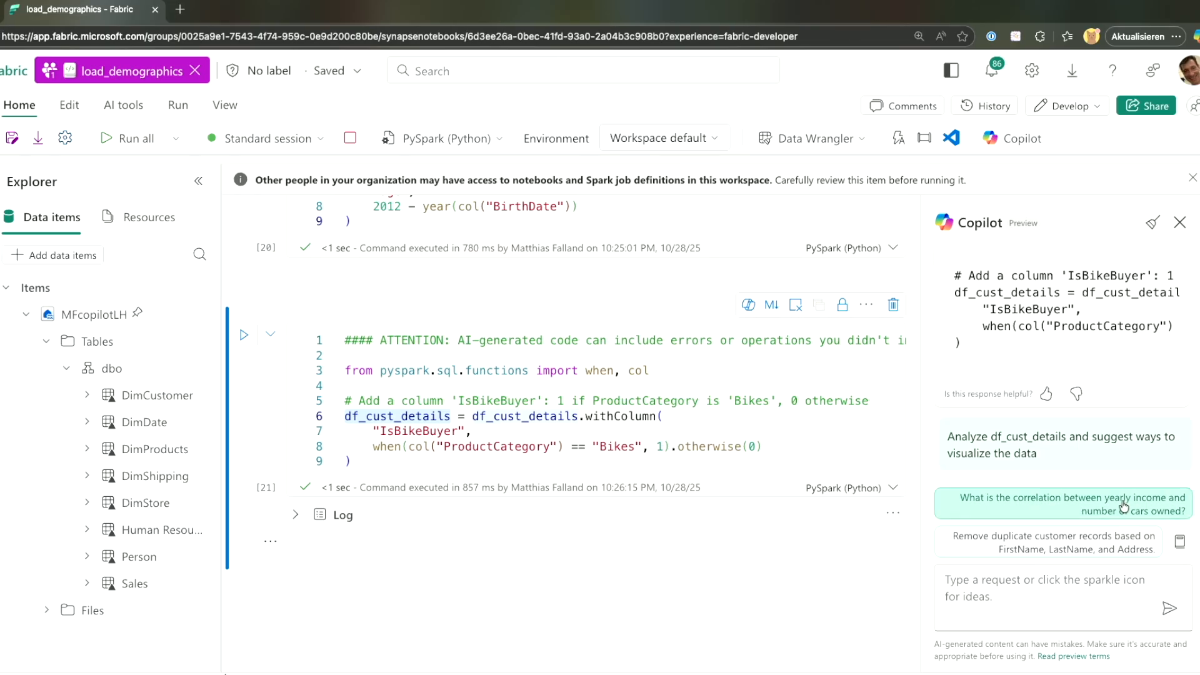
# Ask Copilot about yearly income versus cars owned and select the generated correlation code.
pyautogui.scroll(3, 1115, 404)
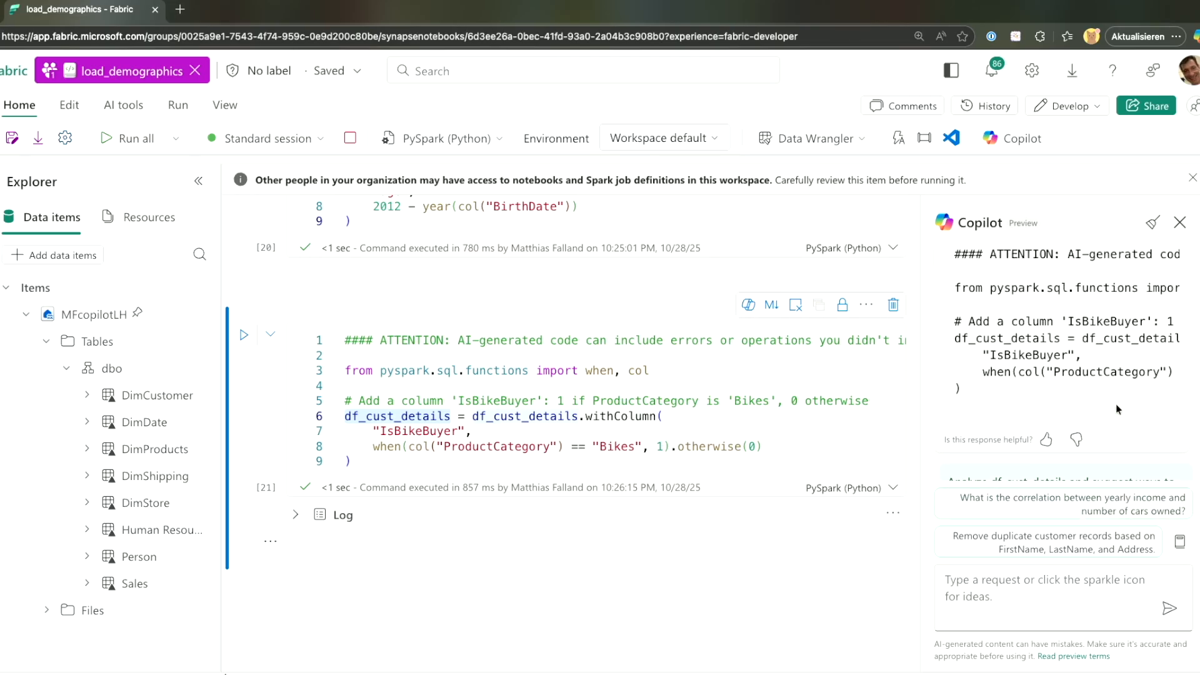
pyautogui.scroll(2, 1115, 403)
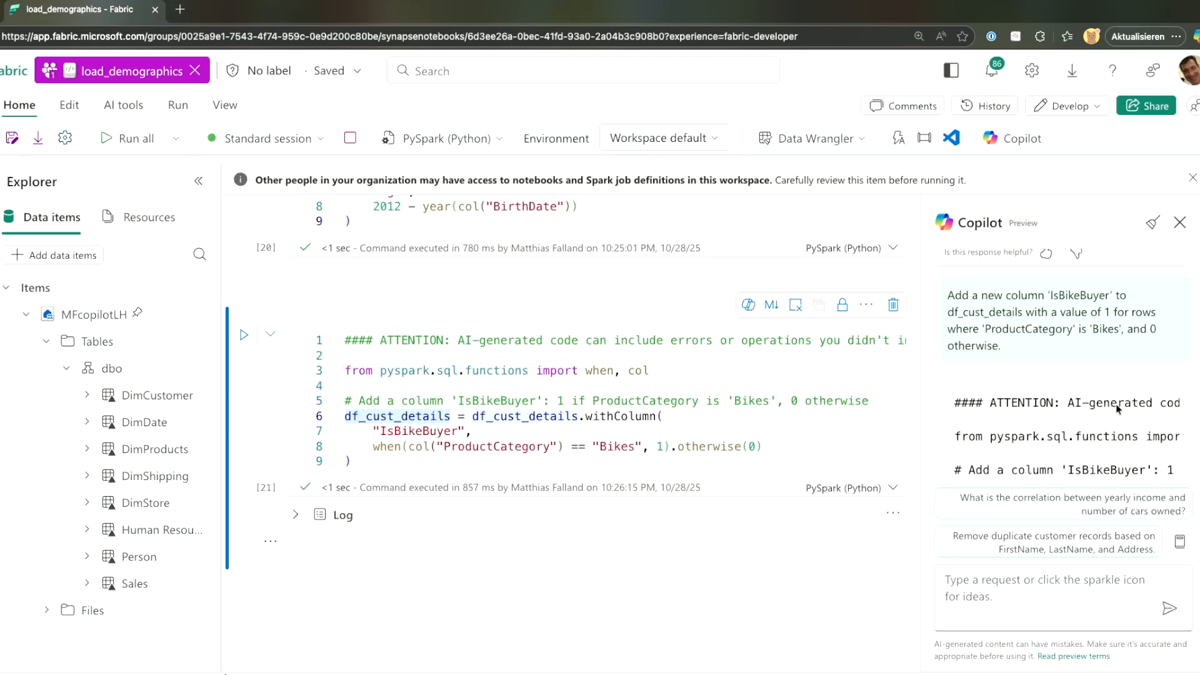
pyautogui.scroll(-3, 1115, 404)
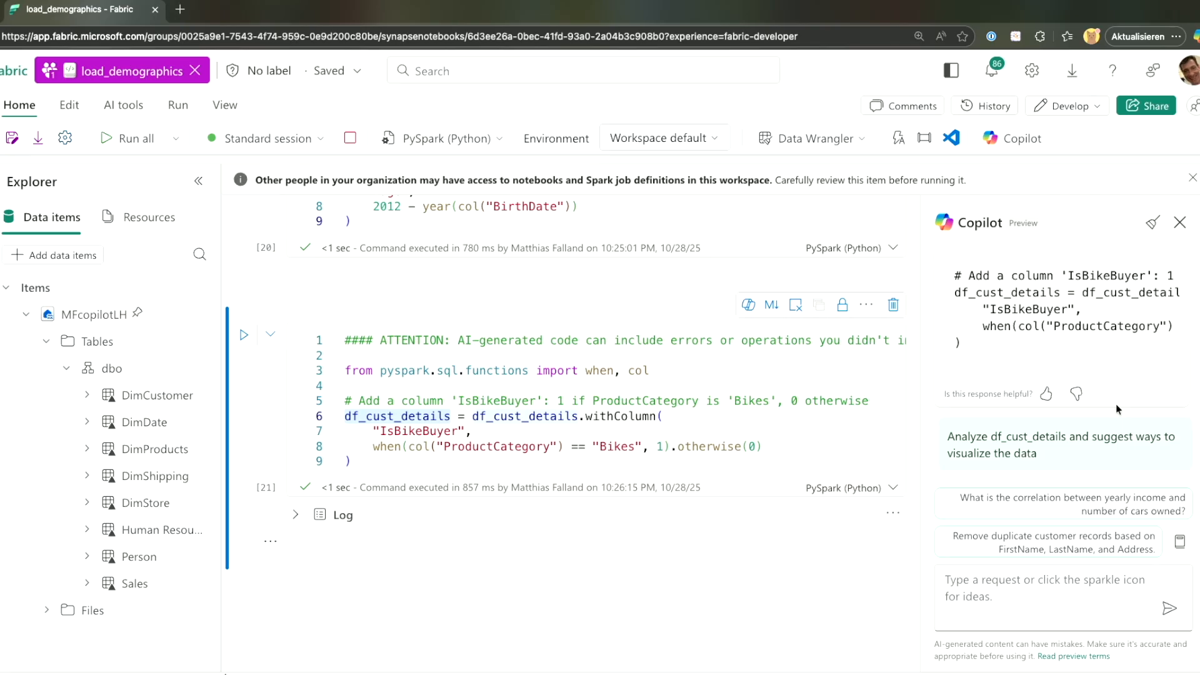
pyautogui.click(1104, 506)
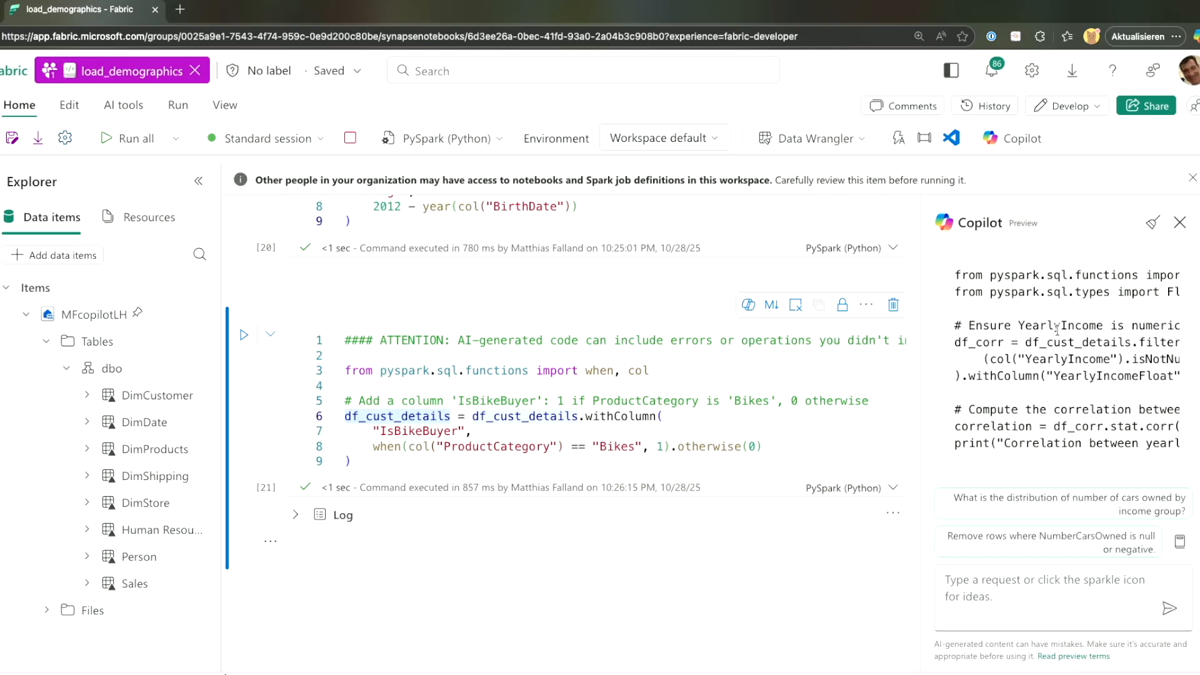
pyautogui.scroll(3, 1057, 329)
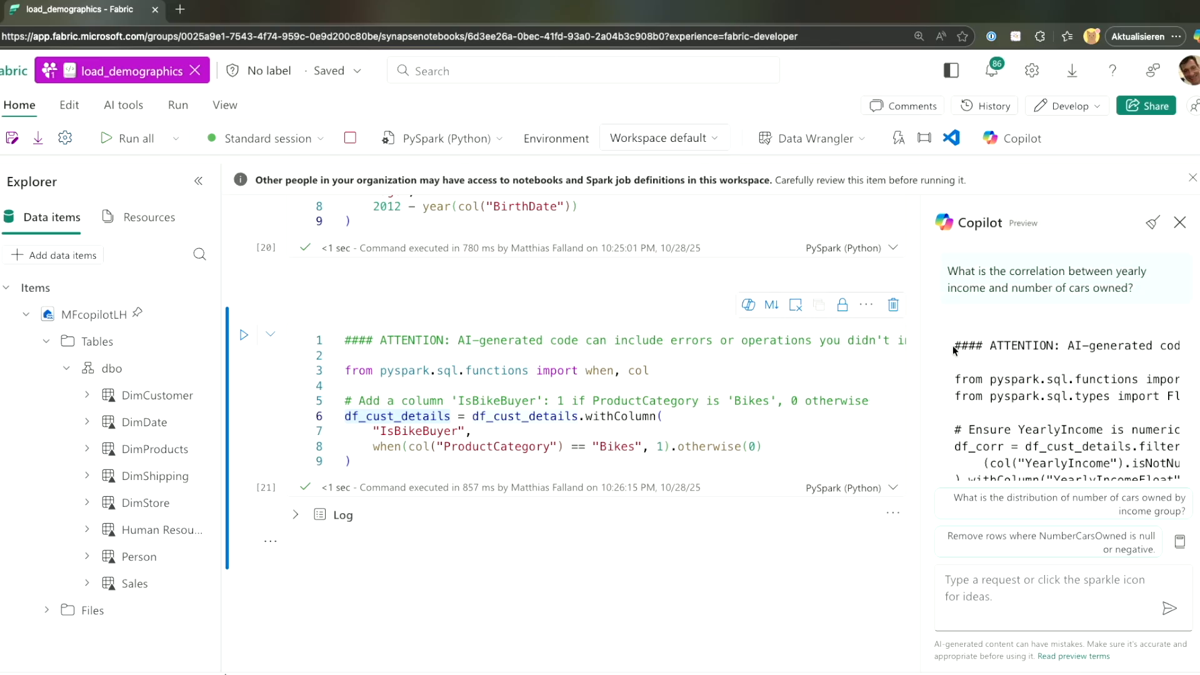
pyautogui.moveTo(954, 345); pyautogui.dragTo(1076, 434)
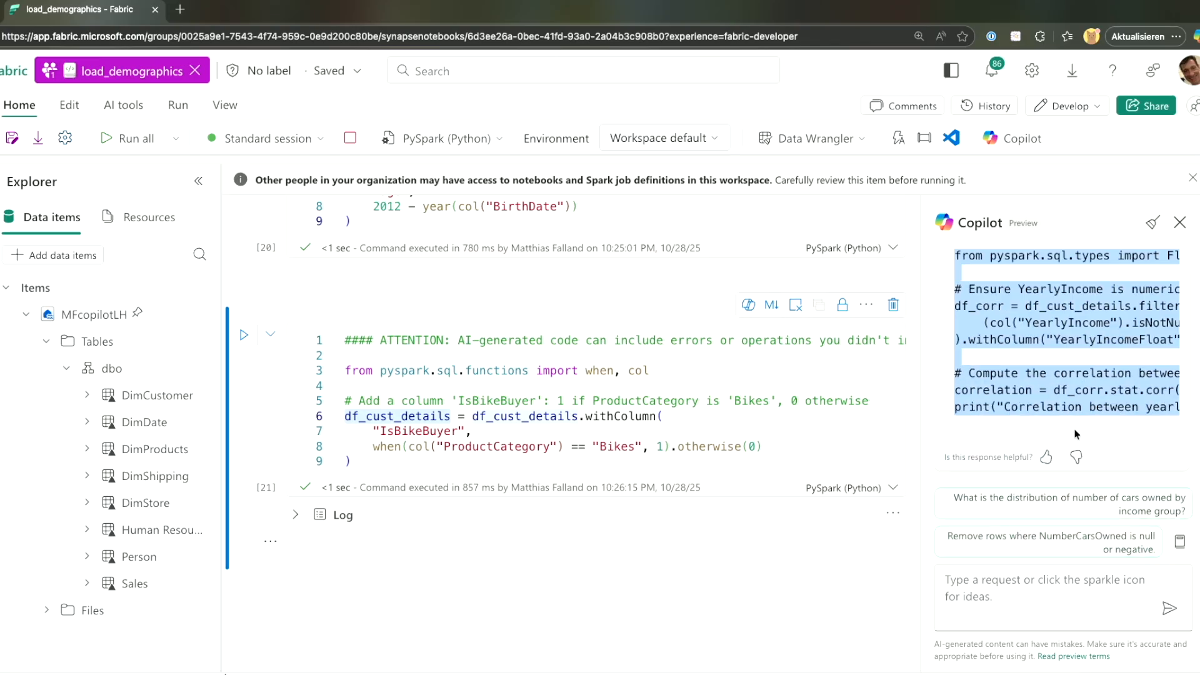
pyautogui.click(298, 549)
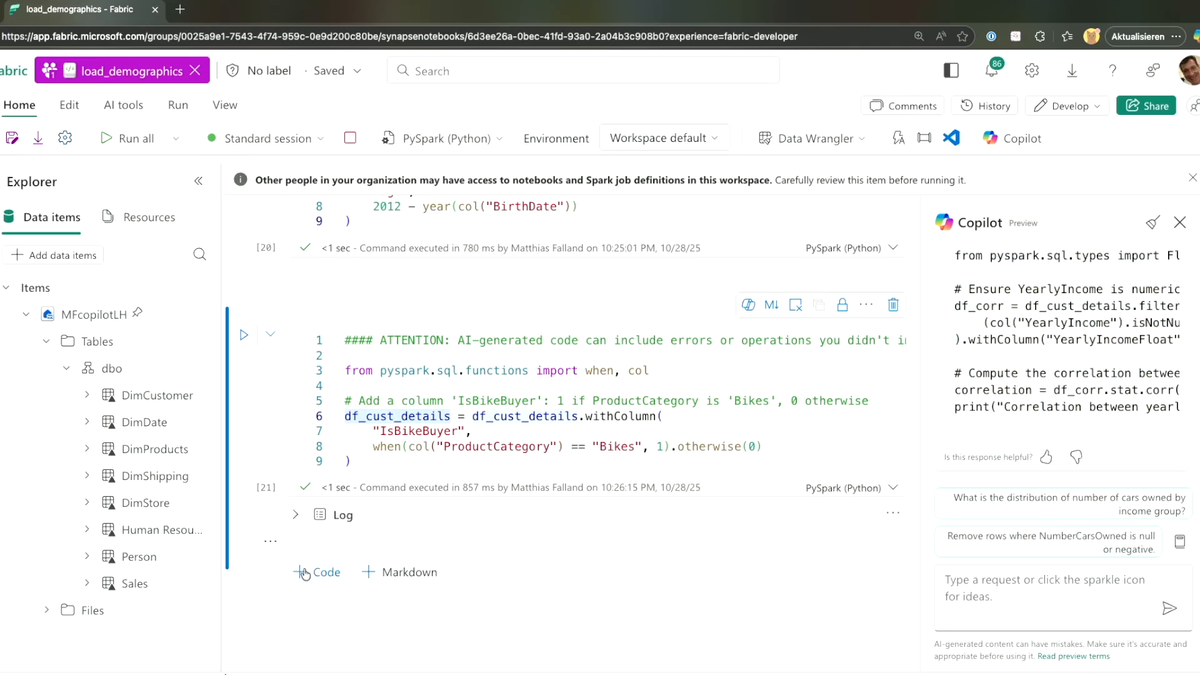
# Paste the income-versus-cars correlation code into a new cell and run it.
pyautogui.click(312, 571)
pyautogui.hotkey('ctrl', 'v')
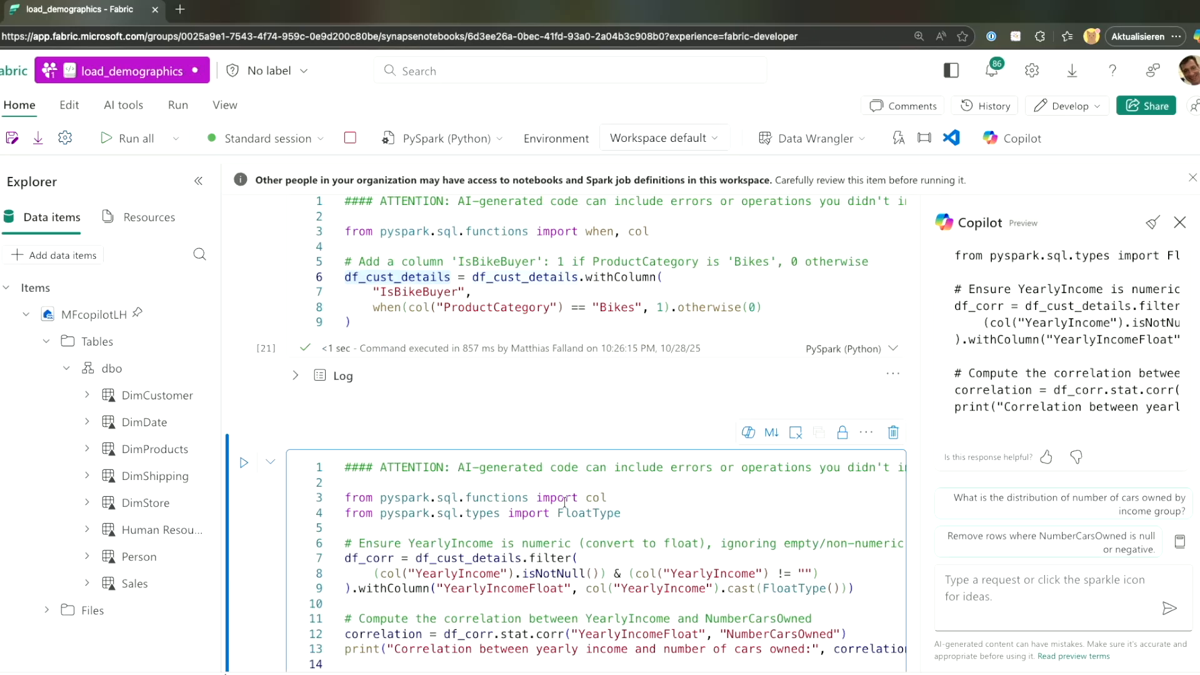
pyautogui.scroll(-4, 351, 468)
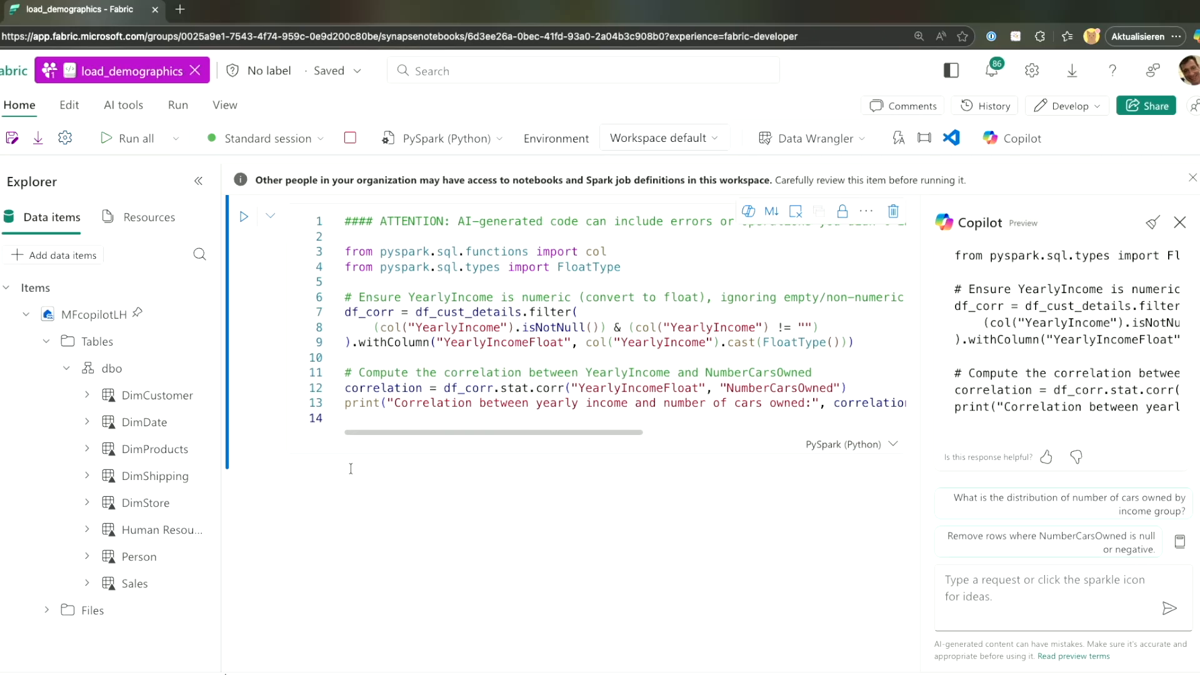
pyautogui.scroll(1, 351, 468)
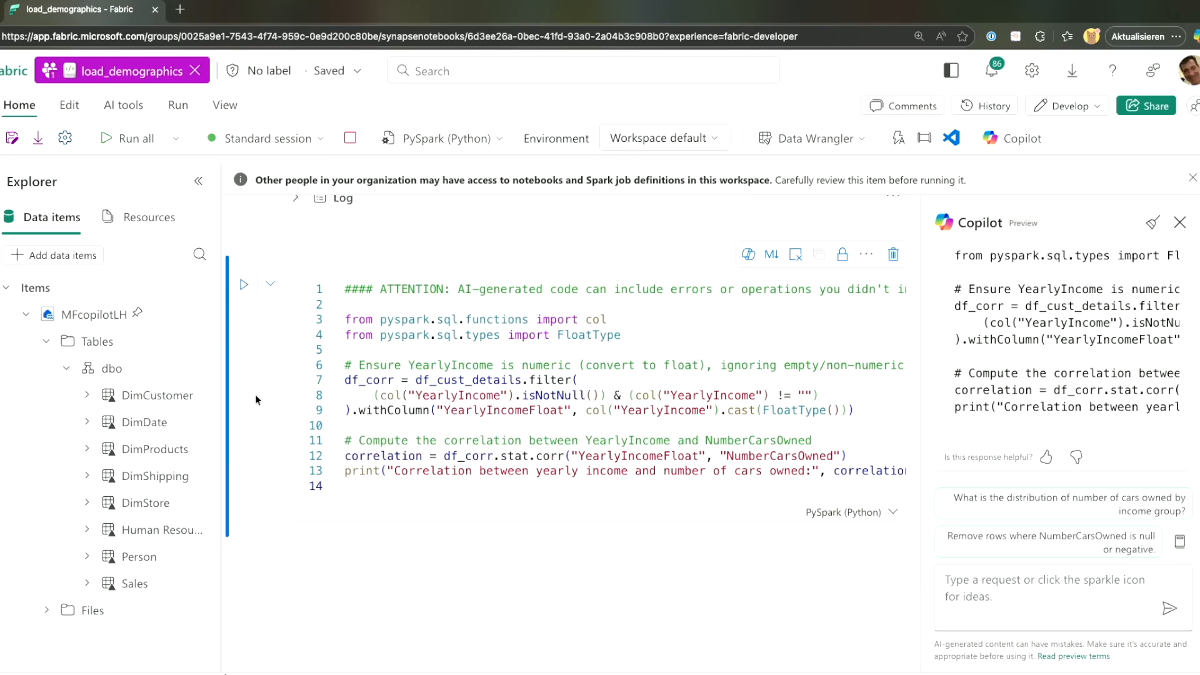
pyautogui.click(382, 509)
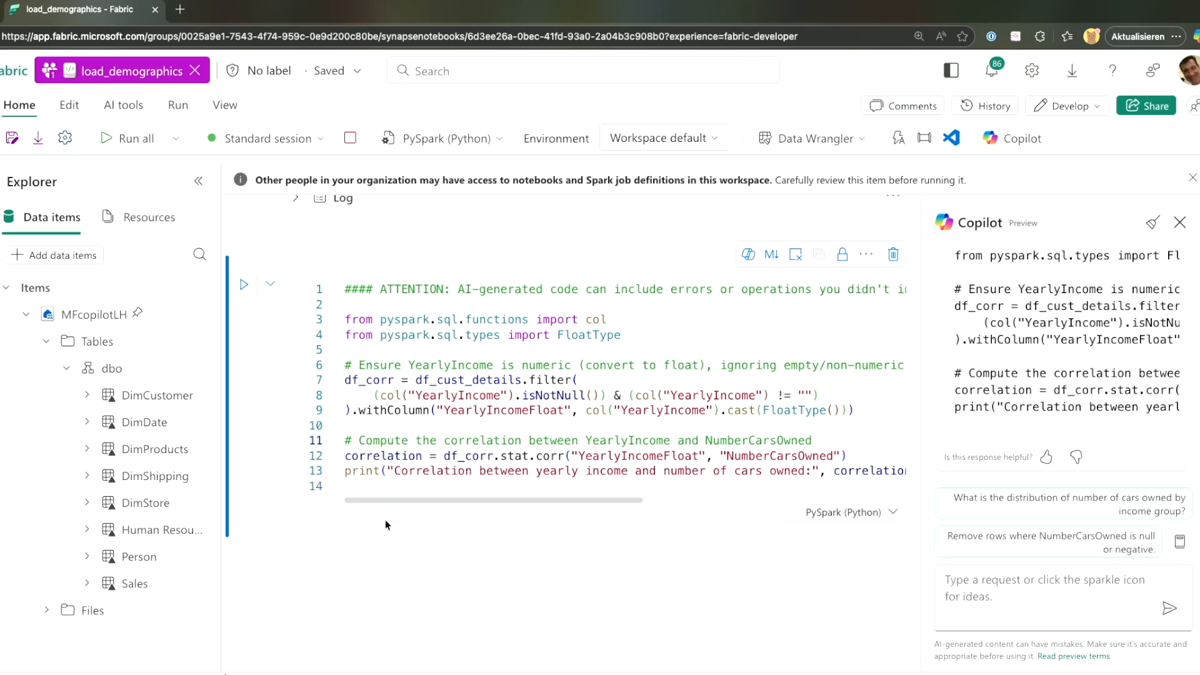
pyautogui.click(245, 285)
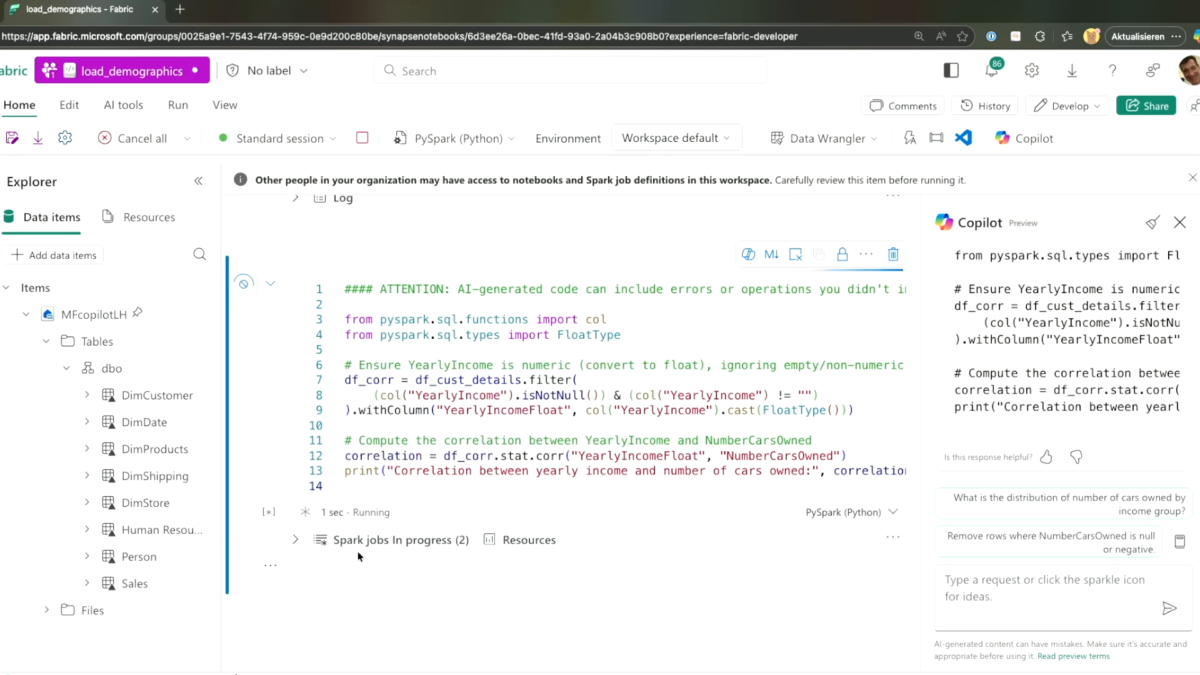
pyautogui.scroll(-1, 359, 556)
pyautogui.scroll(-1, 358, 551)
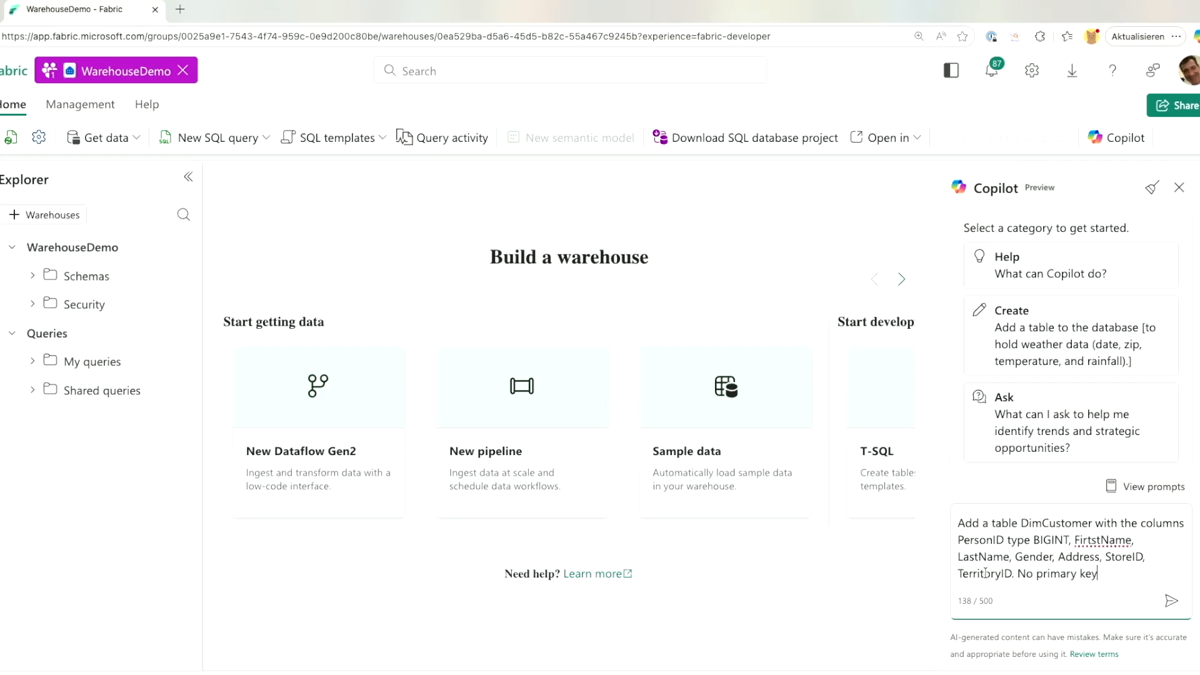
# Generate and run the CREATE TABLE DimCustomer SQL, then confirm it under Schemas > dbo > Tables.
pyautogui.press('Return')
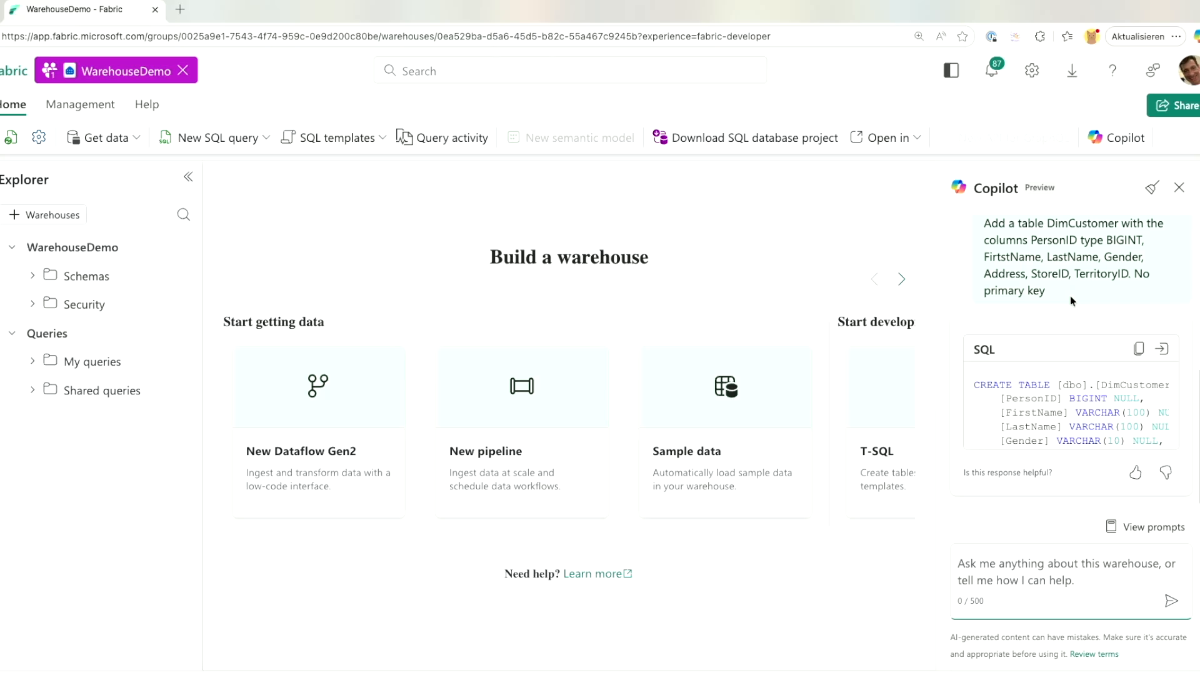
pyautogui.click(1162, 349)
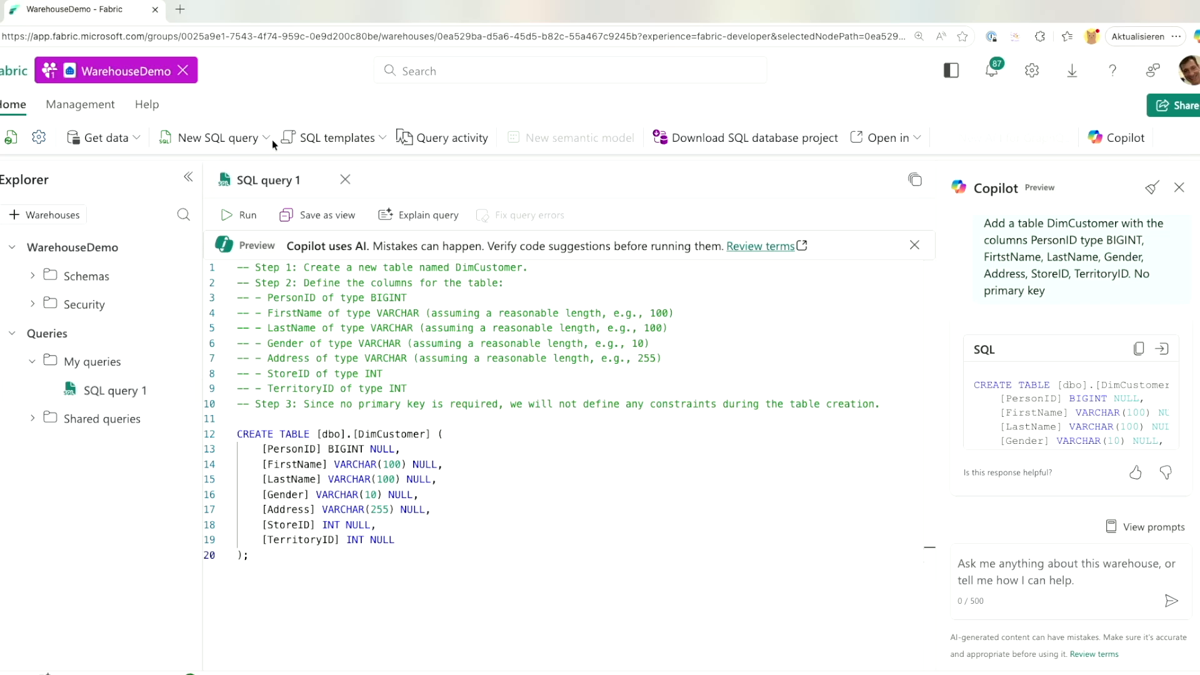
pyautogui.click(243, 212)
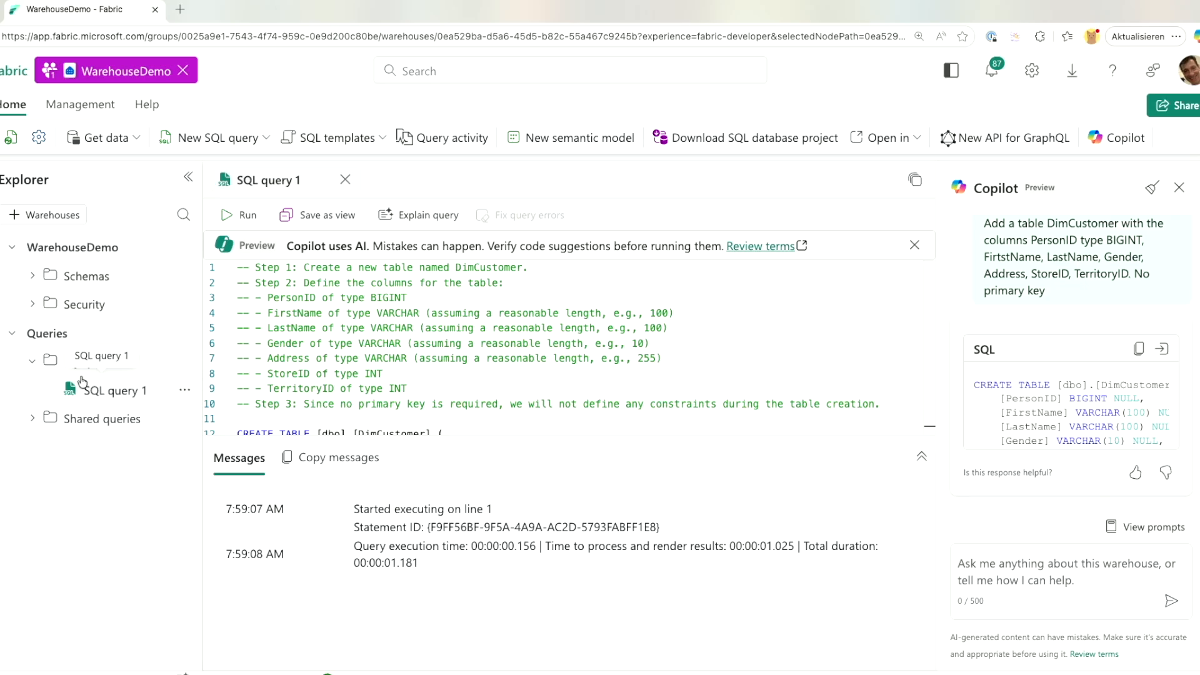
pyautogui.click(32, 276)
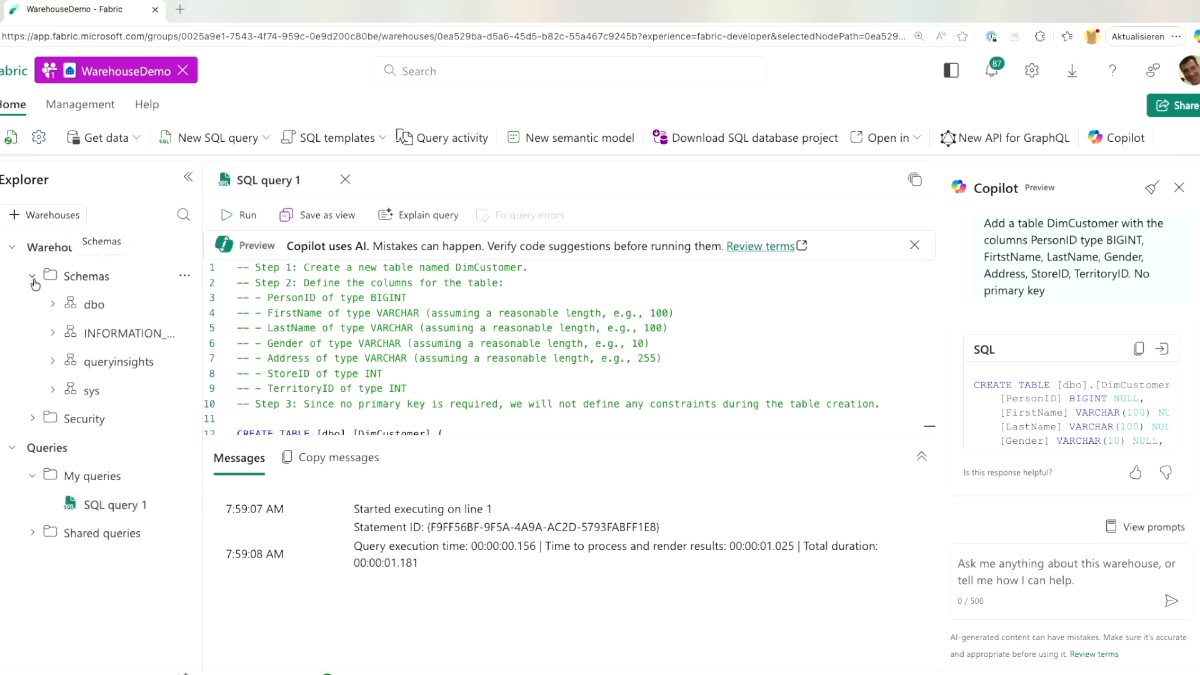
pyautogui.click(52, 305)
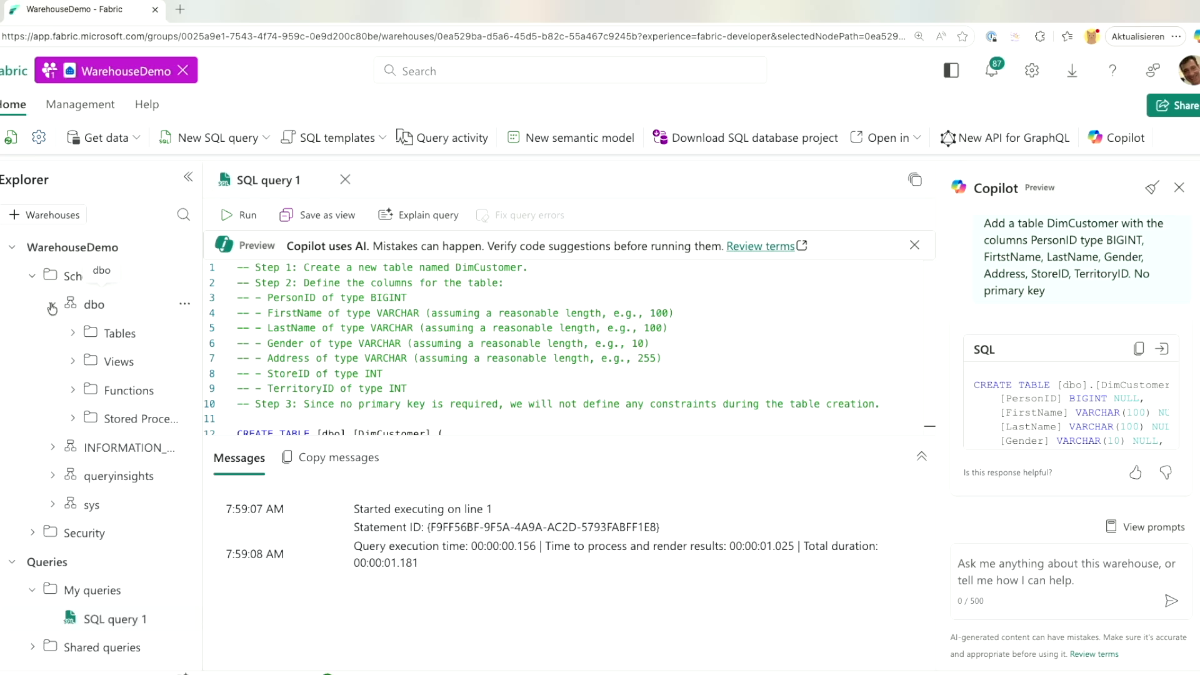
pyautogui.click(73, 333)
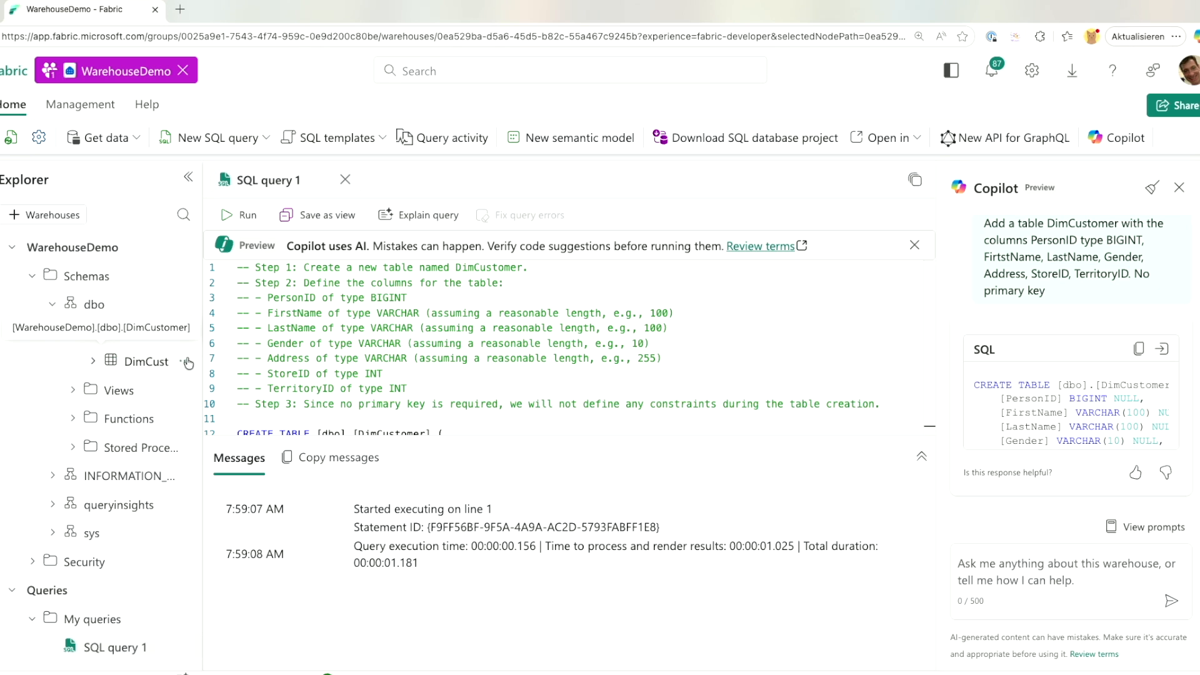
pyautogui.moveTo(203, 361); pyautogui.dragTo(253, 355)
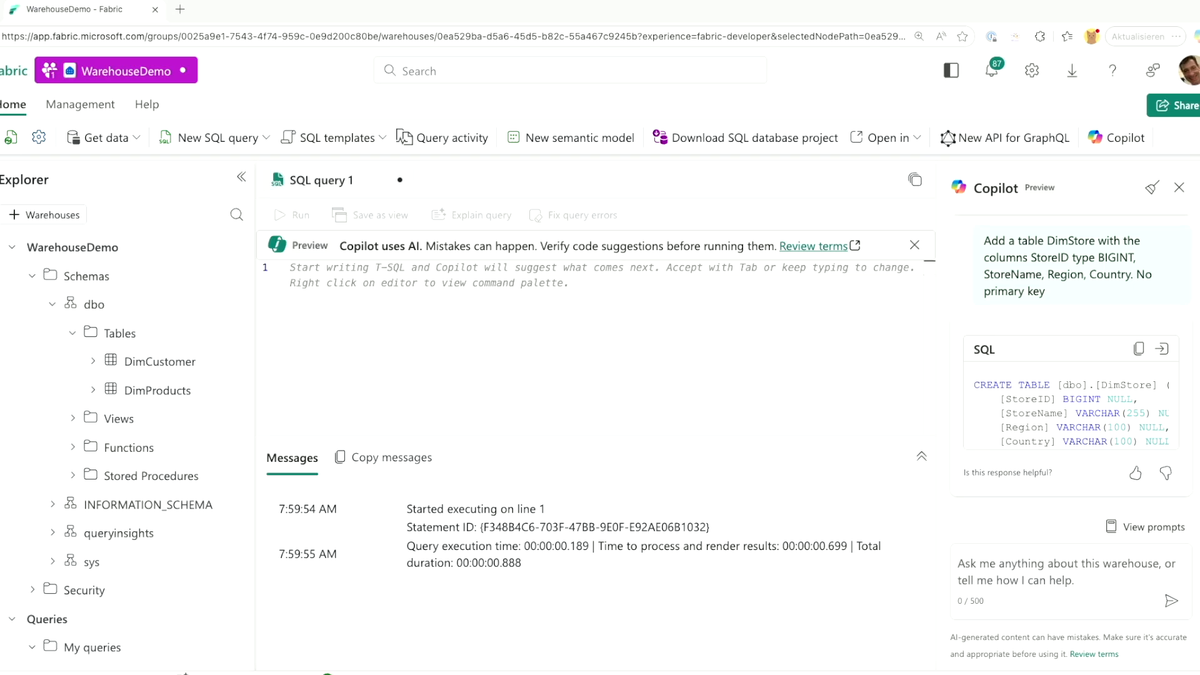
# Insert and run Copilot's CREATE TABLE DimStore SQL, then clear the query editor.
pyautogui.click(1161, 348)
pyautogui.click(1161, 348)
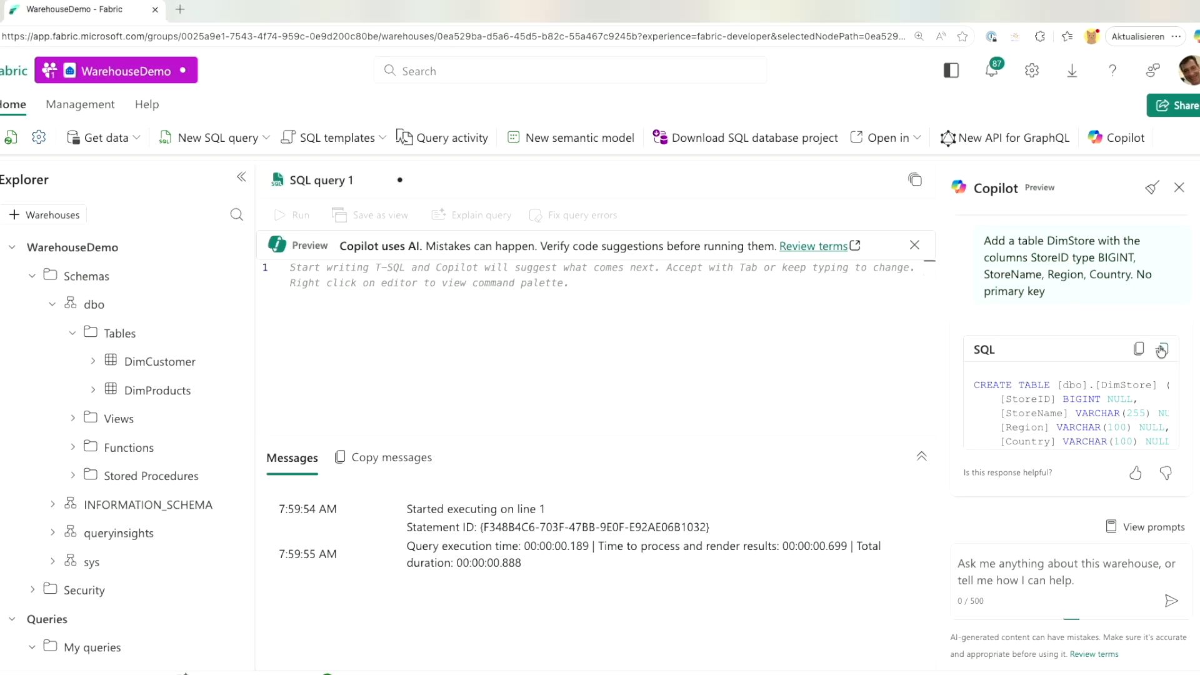
pyautogui.click(277, 215)
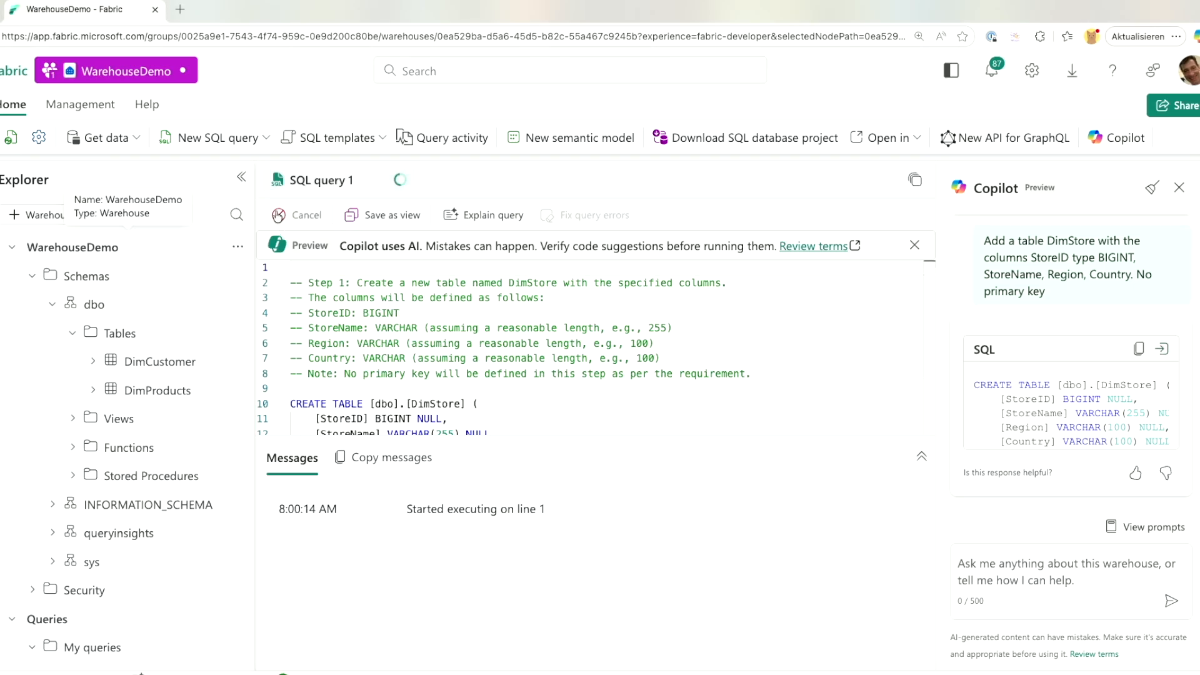
pyautogui.hotkey('ctrl', 'a')
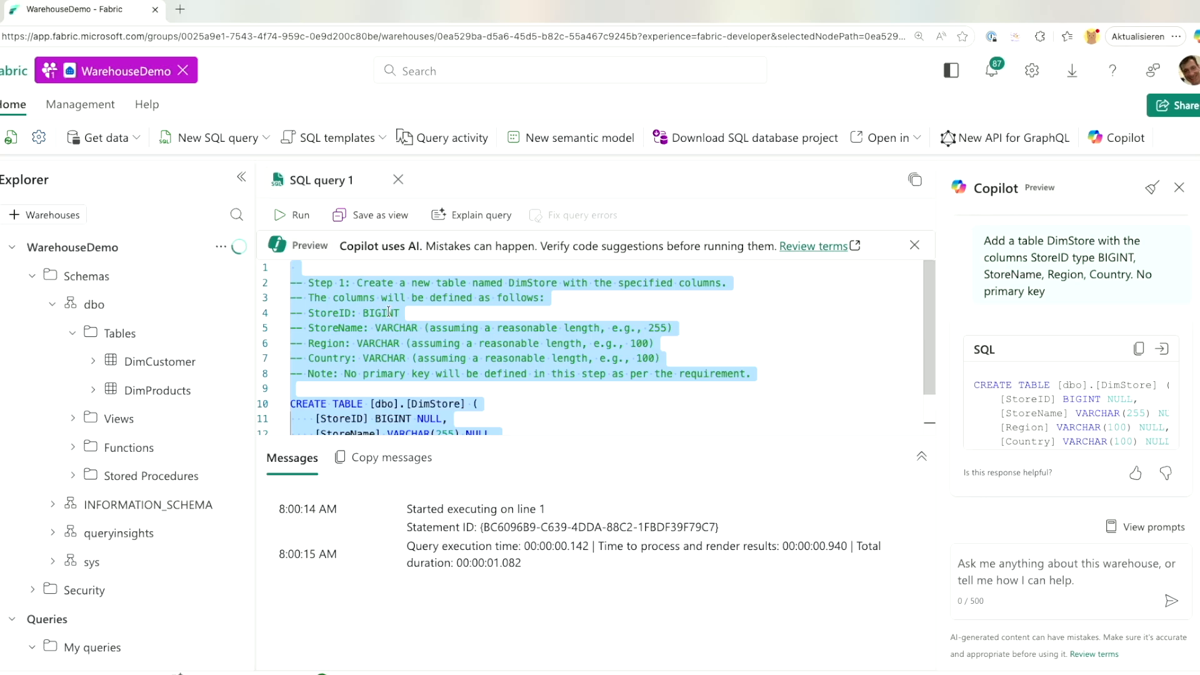
pyautogui.press('Delete')
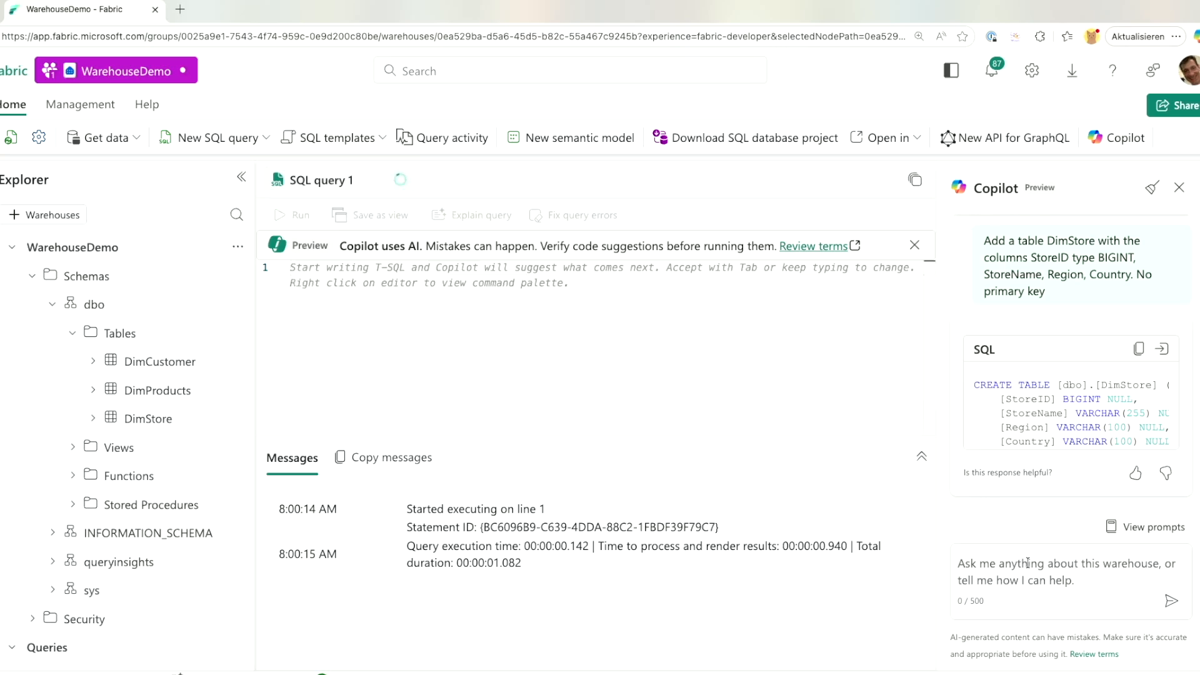
# Request a DimDate table from Copilot, insert its CREATE TABLE SQL and run it.
pyautogui.click(1062, 572)
pyautogui.write('Add a table DimDate with the columns DateKey type DATE, Day, Month, Year, FiscalYear type varchar, Quarter type varchar')
pyautogui.press('Return')
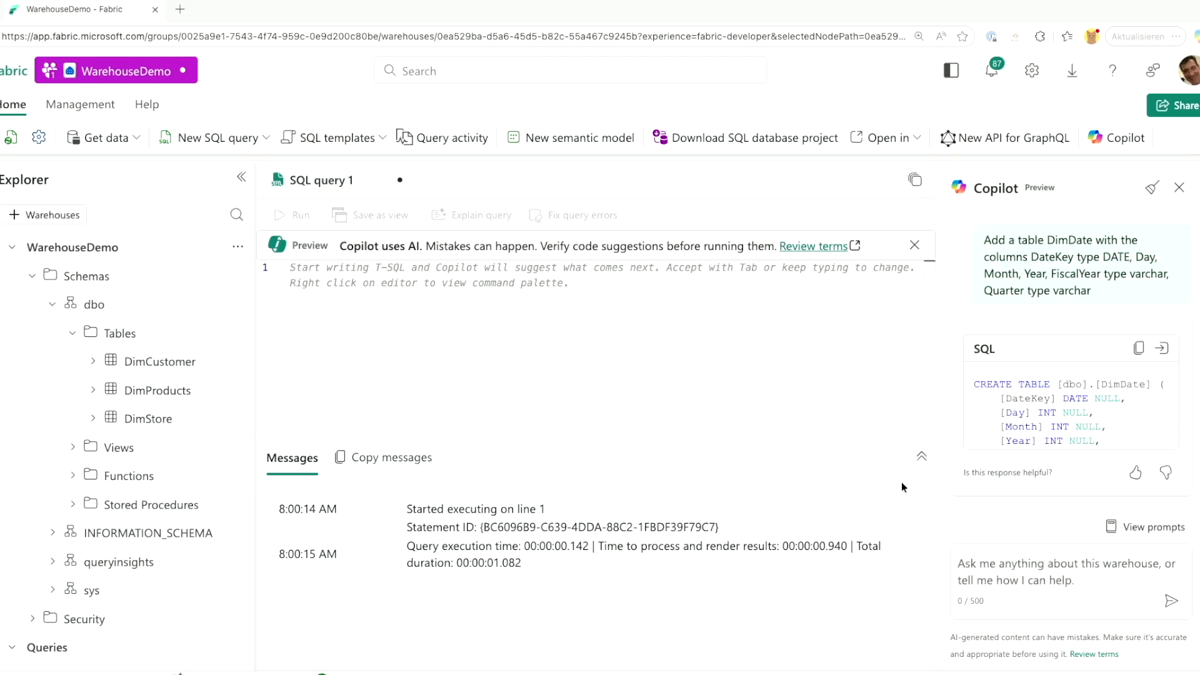
pyautogui.click(1162, 348)
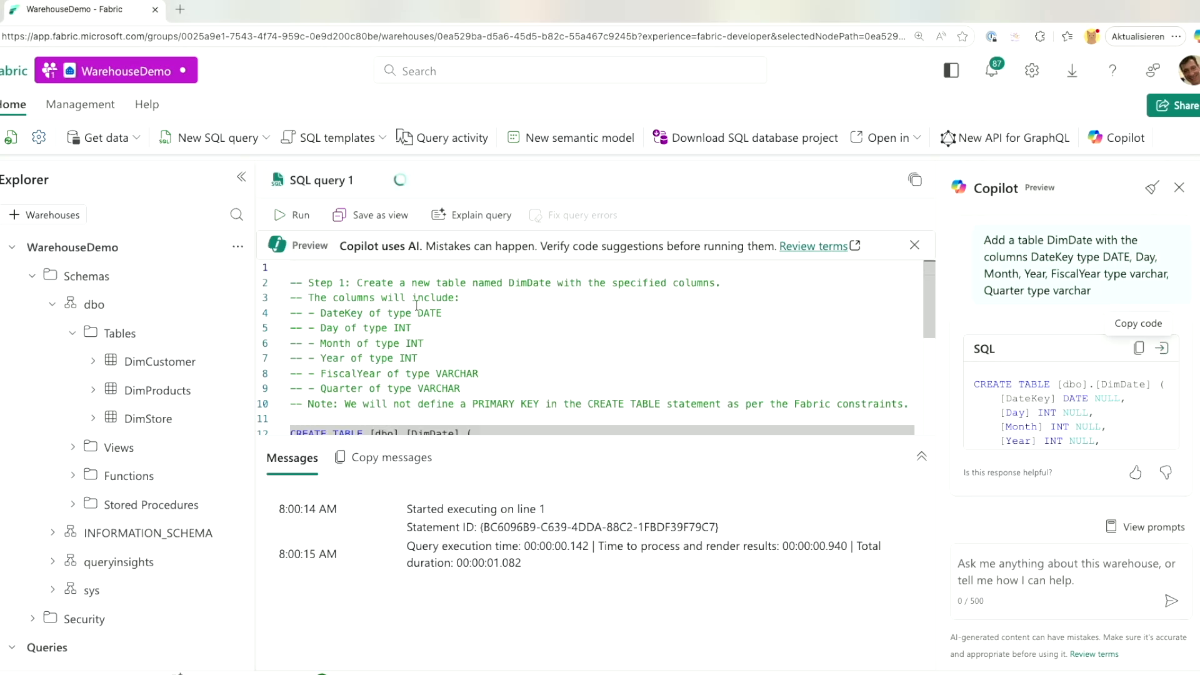
pyautogui.click(290, 214)
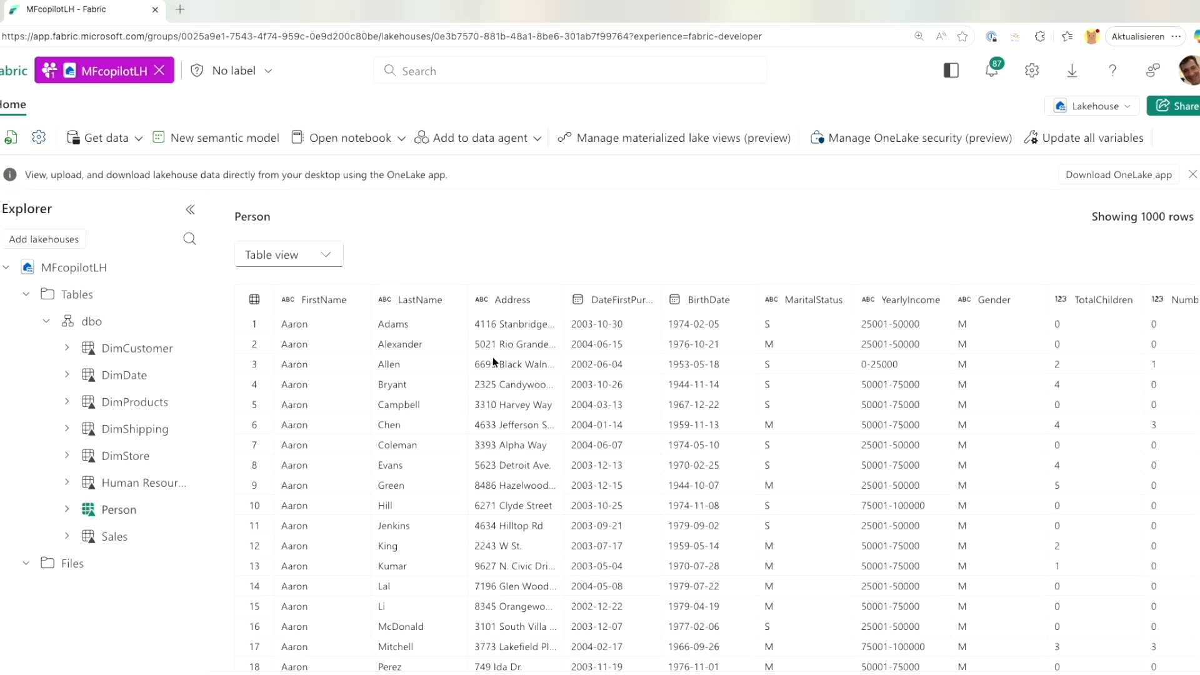
pyautogui.hscroll(4, 491, 357)
pyautogui.hscroll(6, 491, 361)
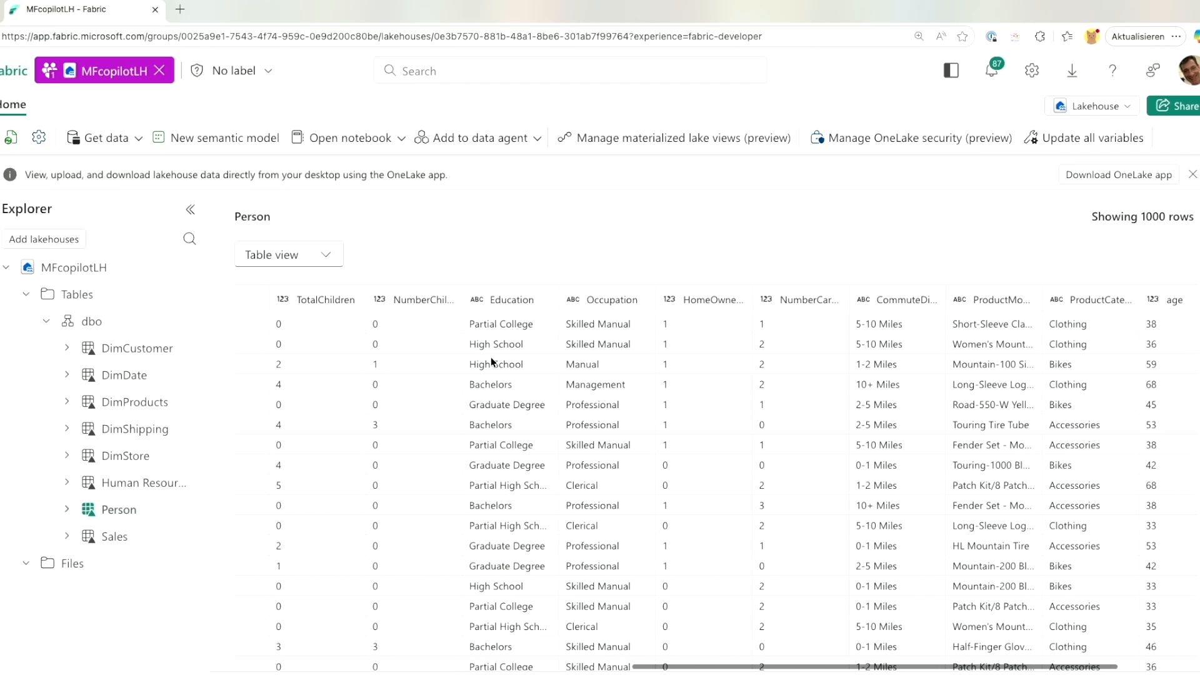
pyautogui.hscroll(2, 490, 358)
pyautogui.hscroll(-10, 489, 357)
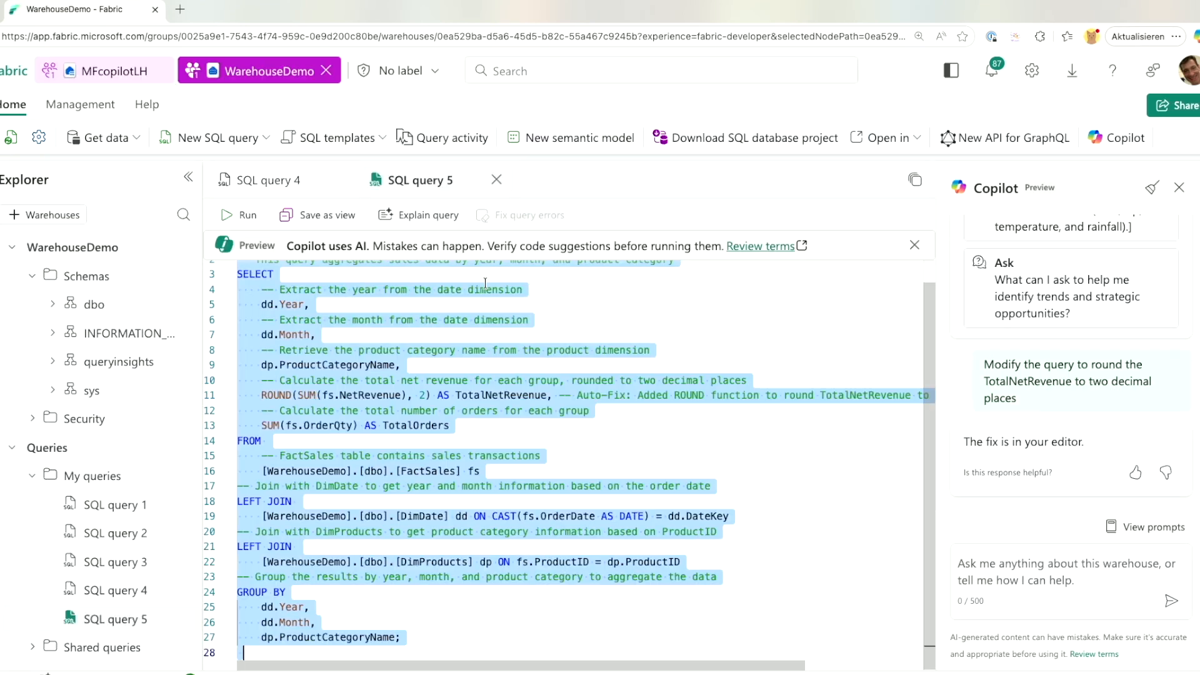
# Save the query as view vMonthlyRevenueByCategory, then preview it under dbo > Views.
pyautogui.click(342, 211)
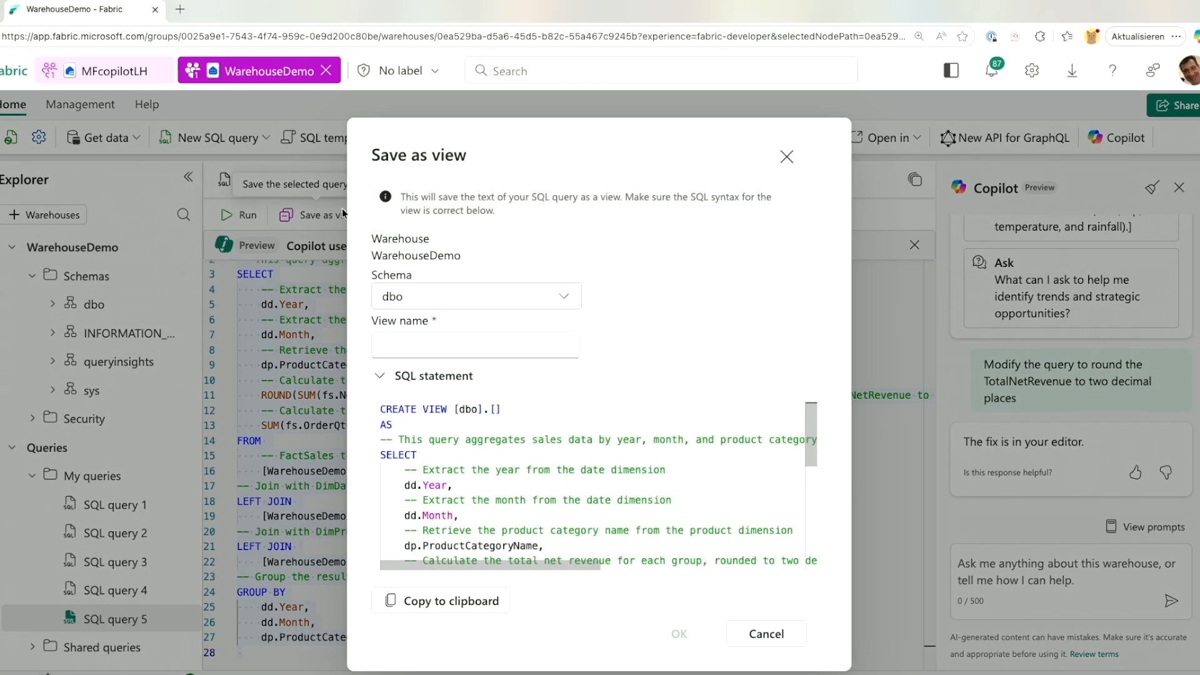
pyautogui.click(443, 334)
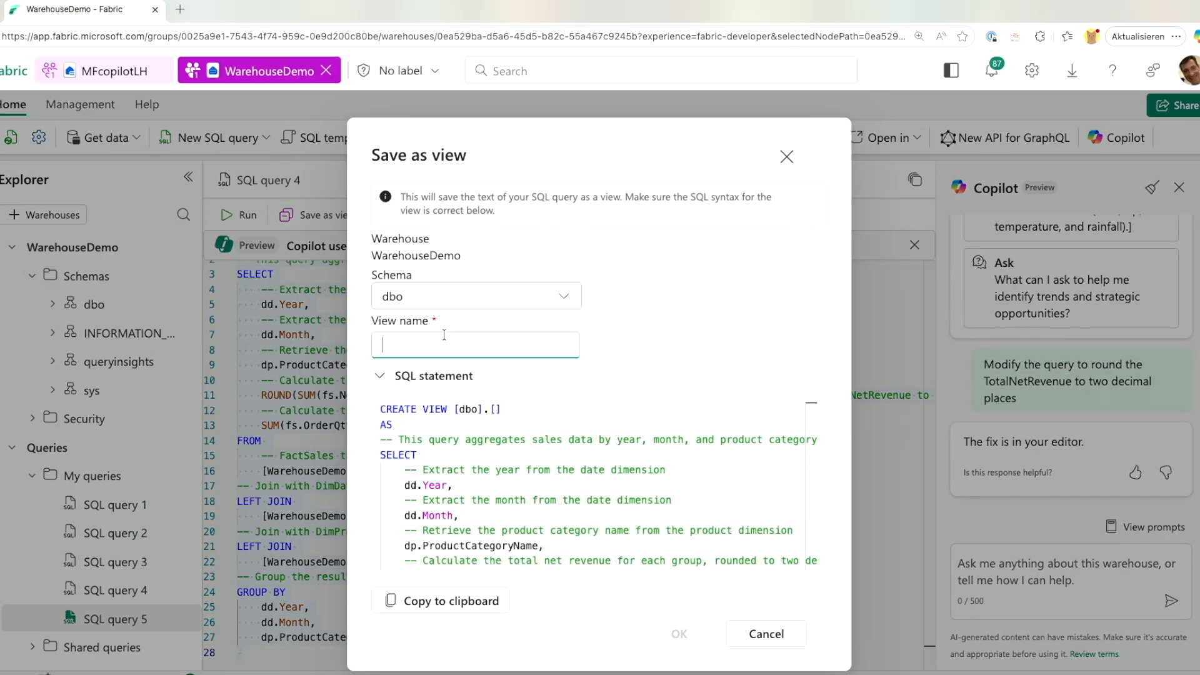
pyautogui.write('vMont')
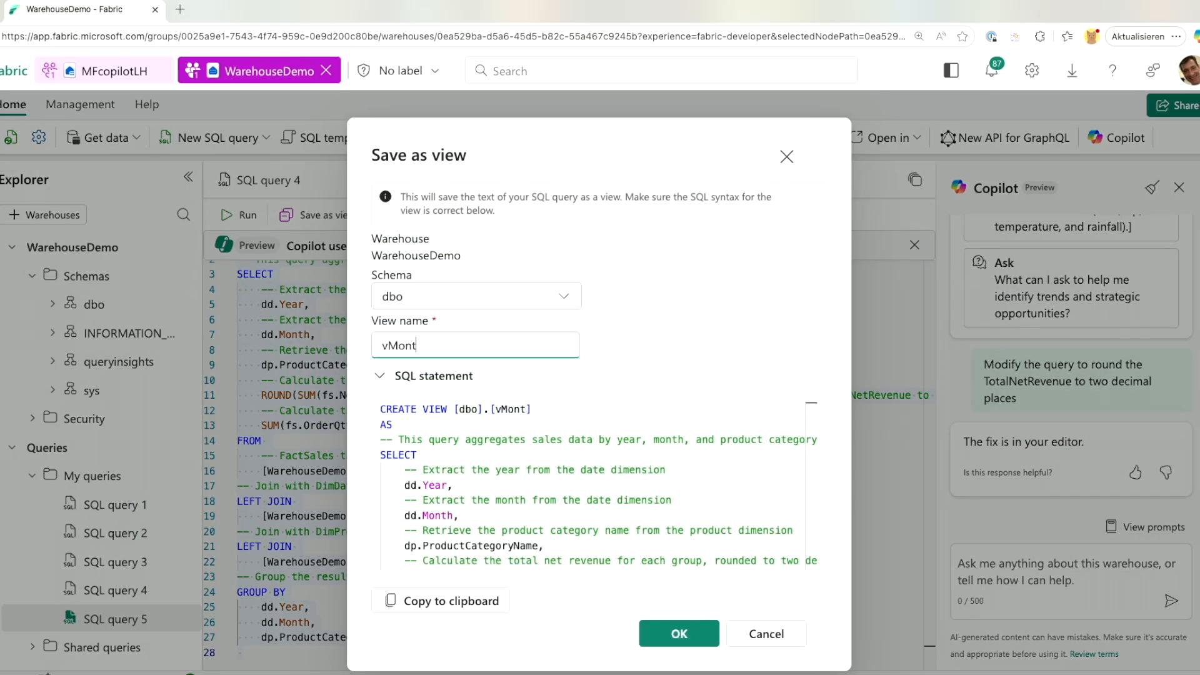
pyautogui.write('hlyRevenueByCa')
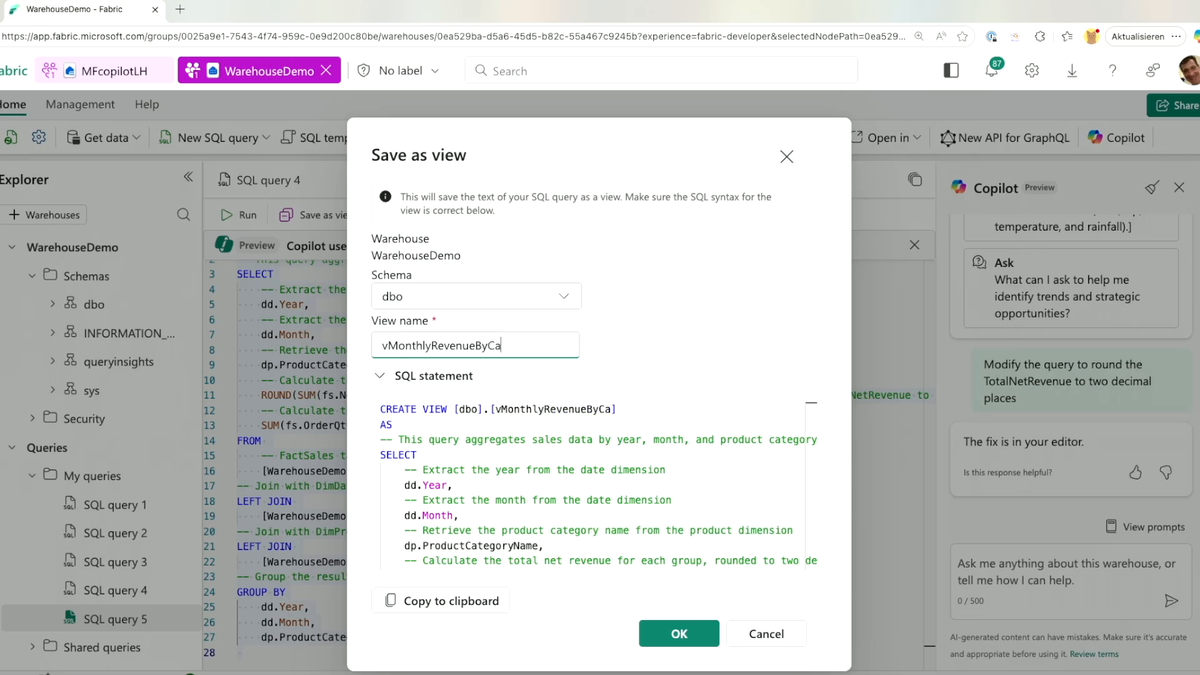
pyautogui.write('tegory')
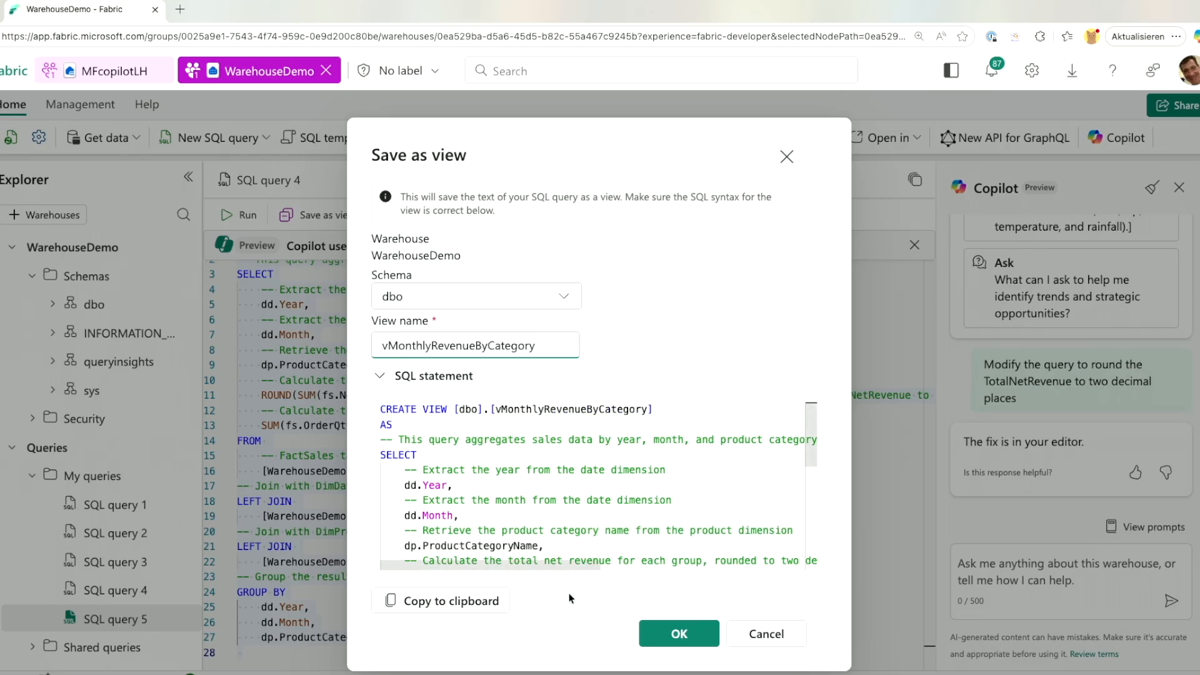
pyautogui.click(664, 636)
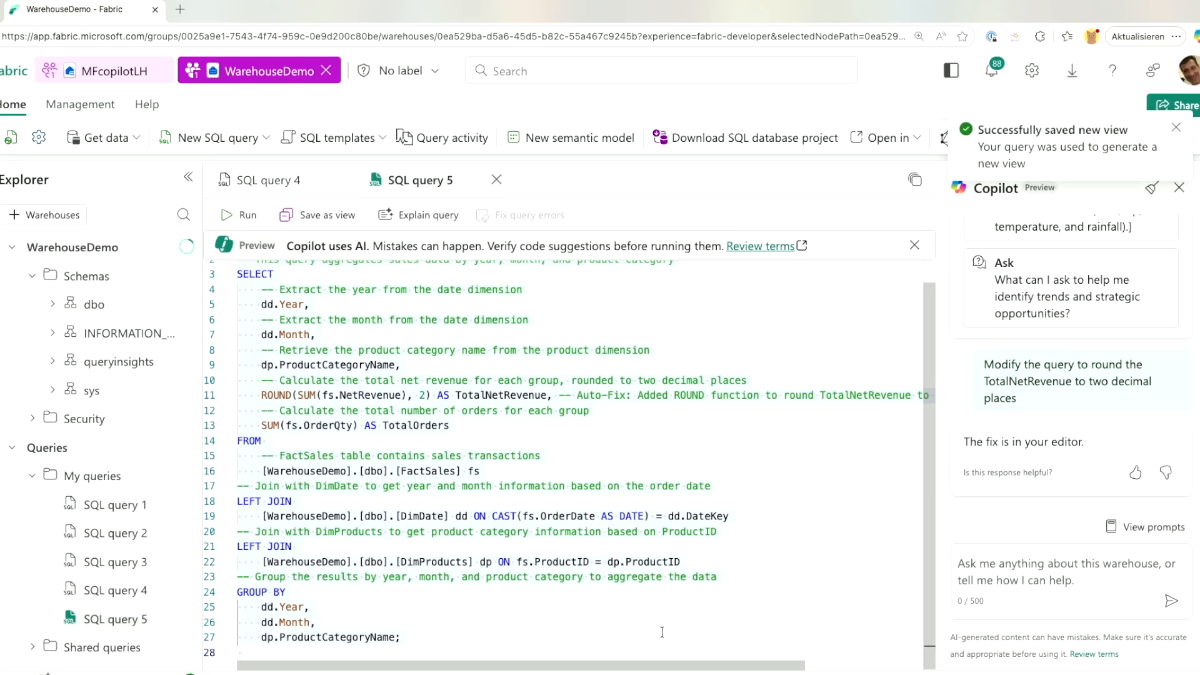
pyautogui.click(72, 356)
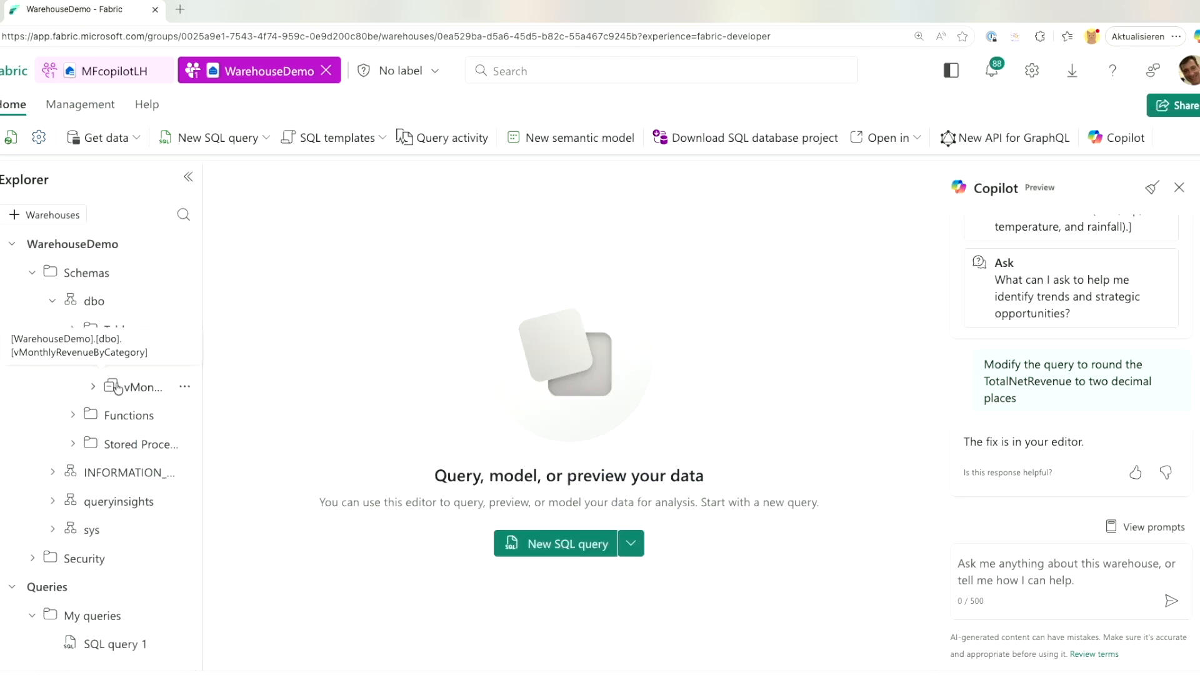
pyautogui.click(133, 387)
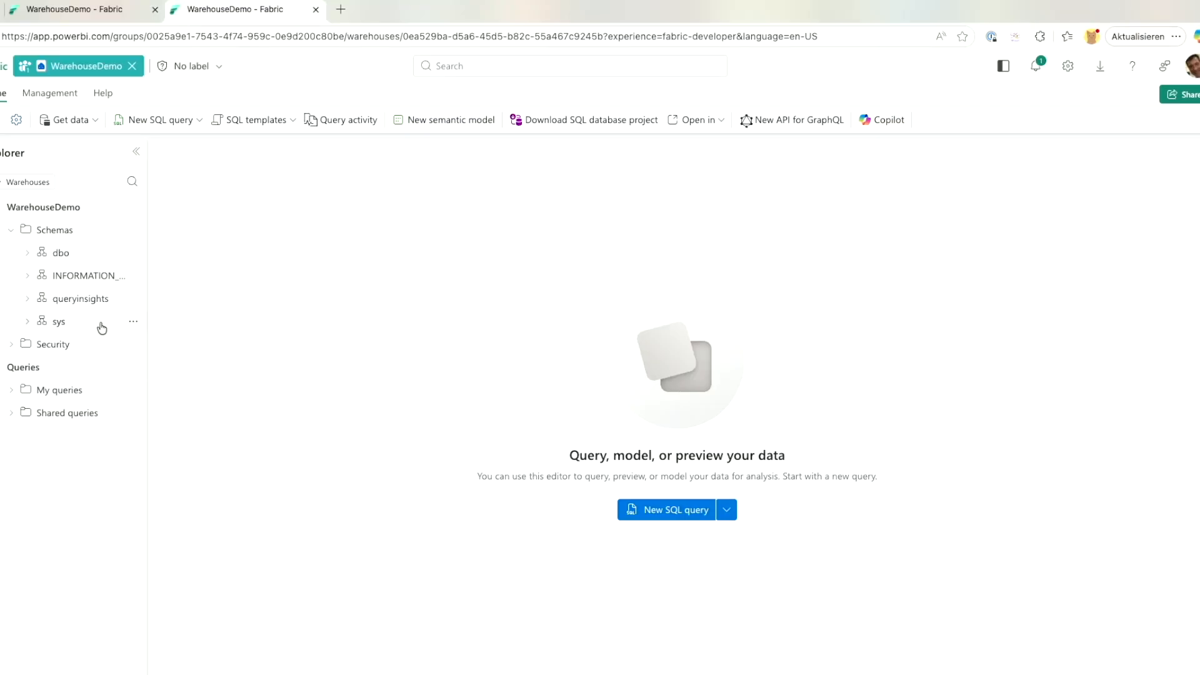
# Create MySemanticModel from DimCustomer, DimDate, DimProducts, DimStore and FactSales.
pyautogui.click(456, 119)
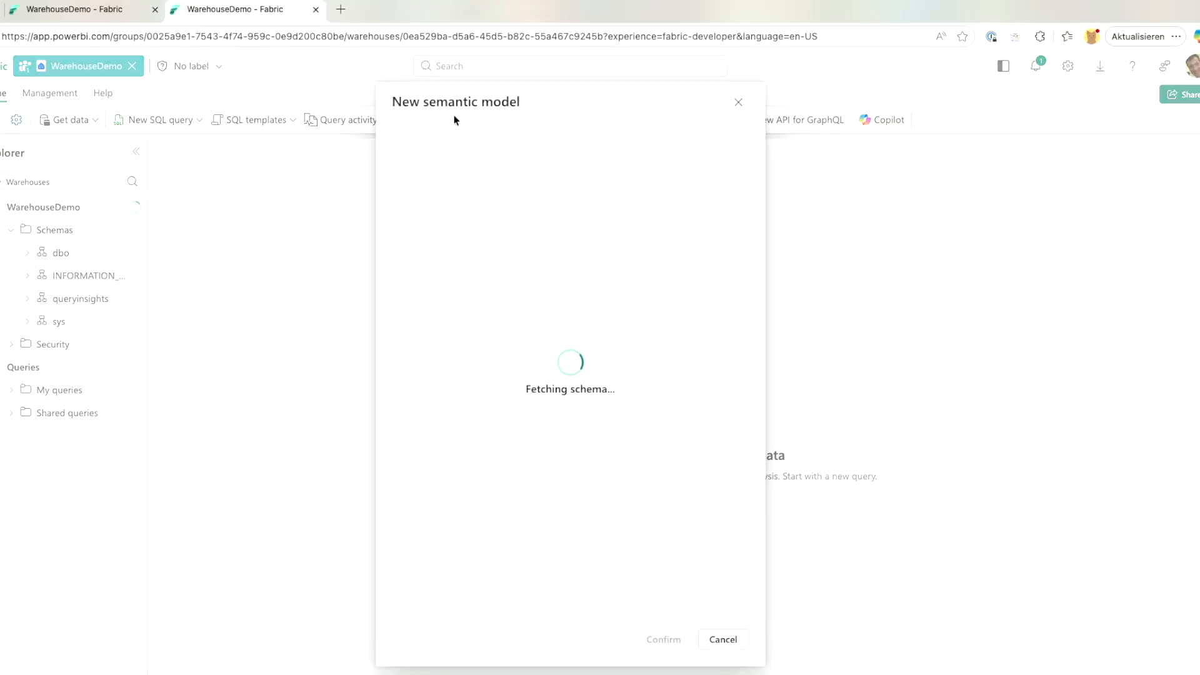
pyautogui.click(426, 409)
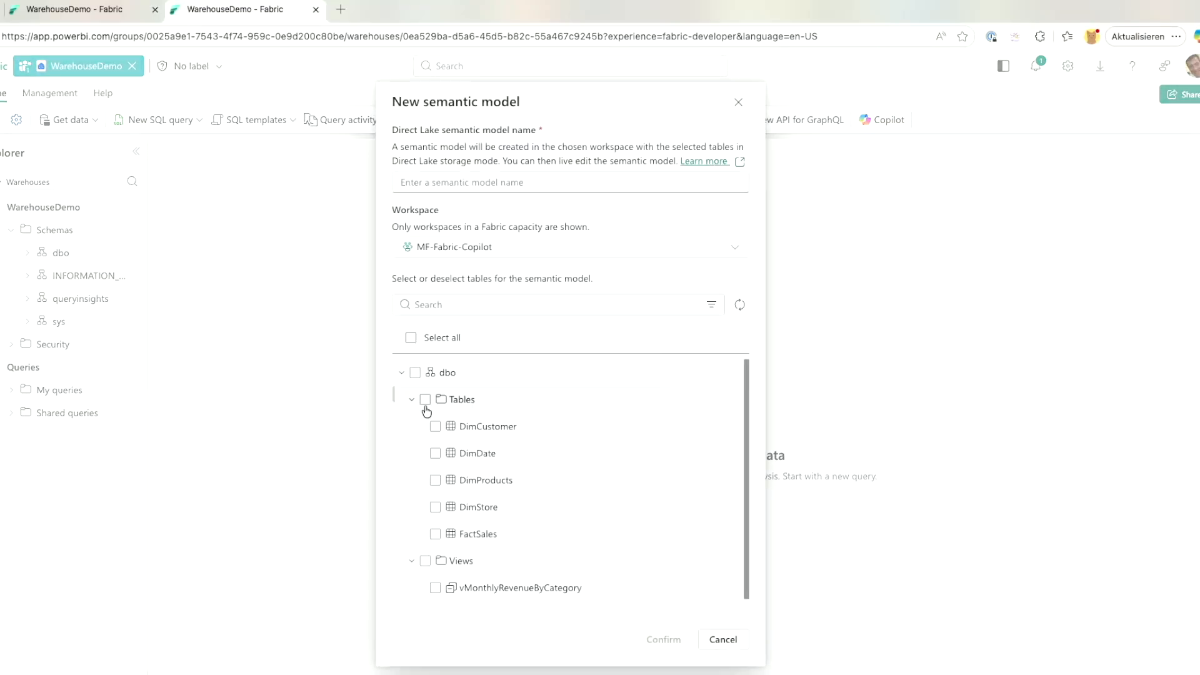
pyautogui.click(426, 401)
pyautogui.click(453, 184)
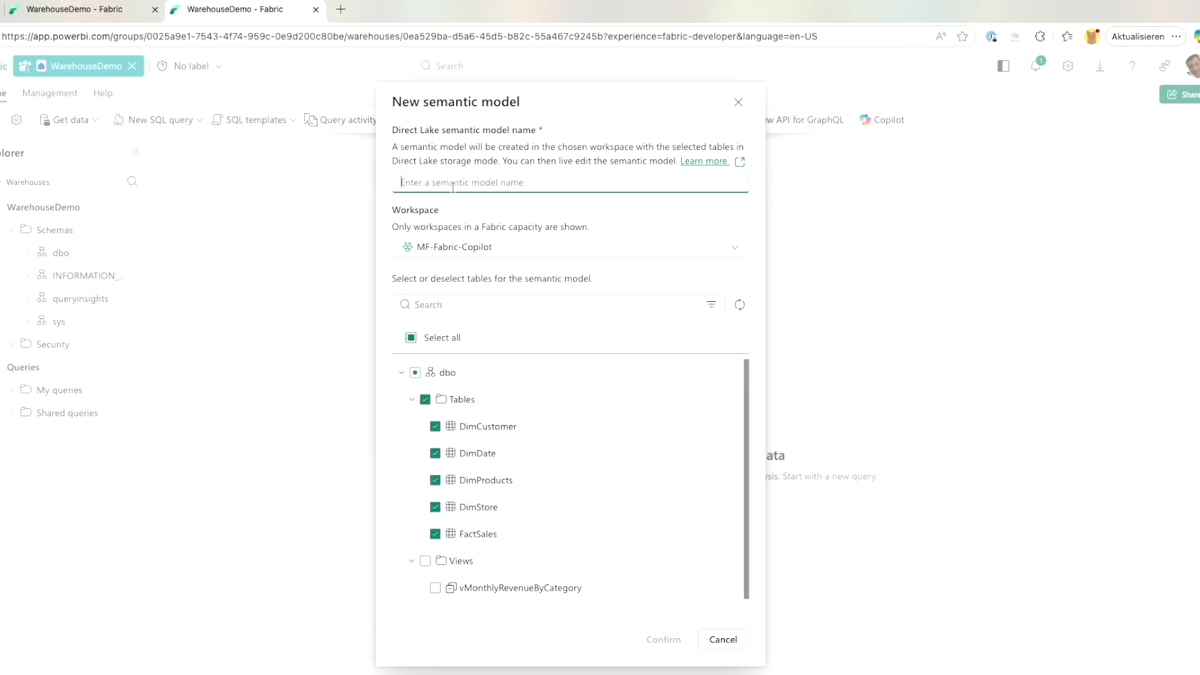
pyautogui.write('MySemantic')
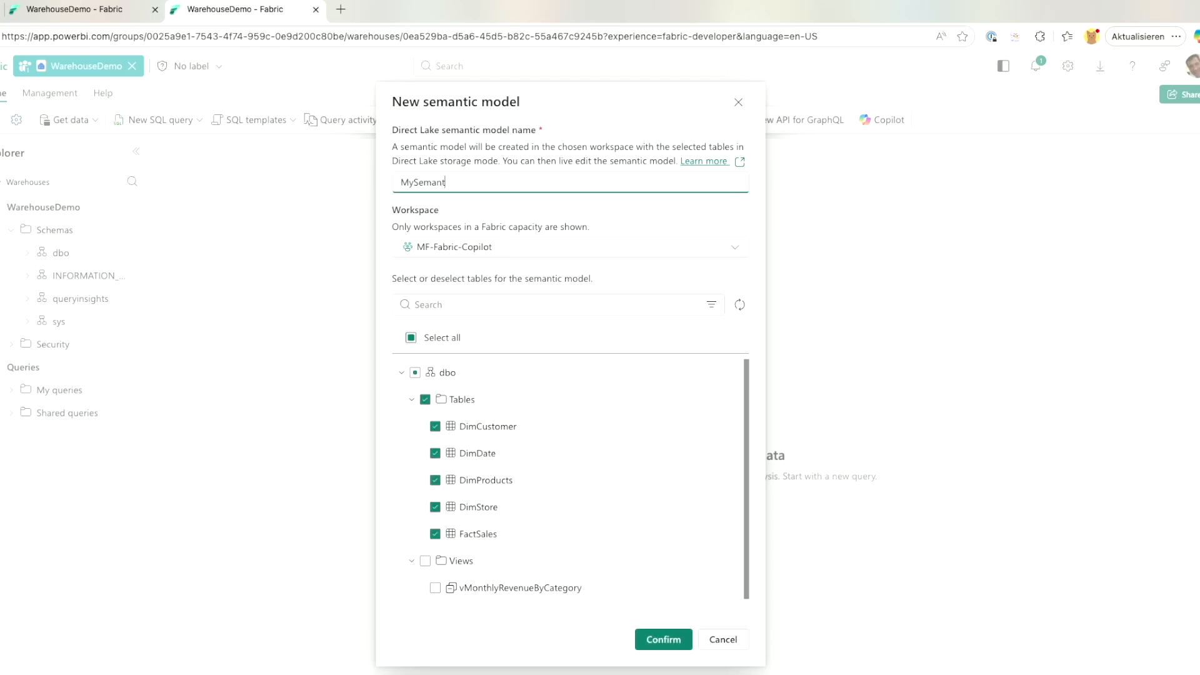
pyautogui.write('Model')
pyautogui.click(644, 638)
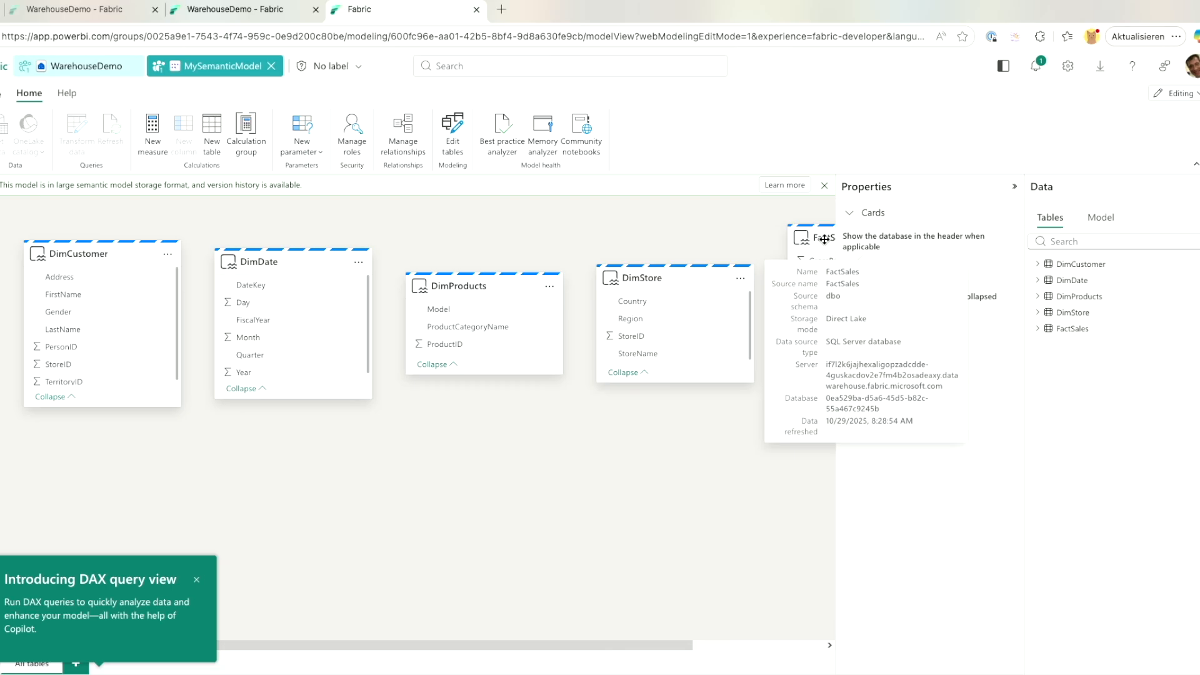
# Rearrange FactSales, DimStore and DimProducts in the model diagram.
pyautogui.moveTo(828, 240); pyautogui.dragTo(385, 427)
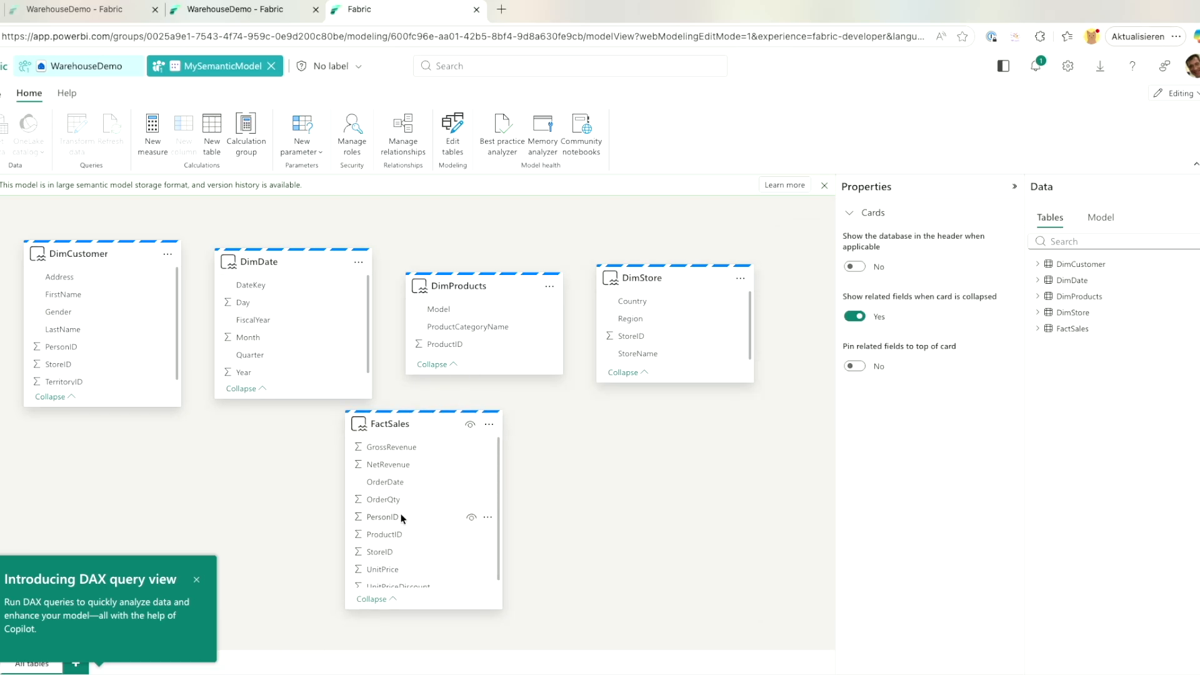
pyautogui.moveTo(652, 334)
pyautogui.moveTo(652, 335); pyautogui.dragTo(725, 415)
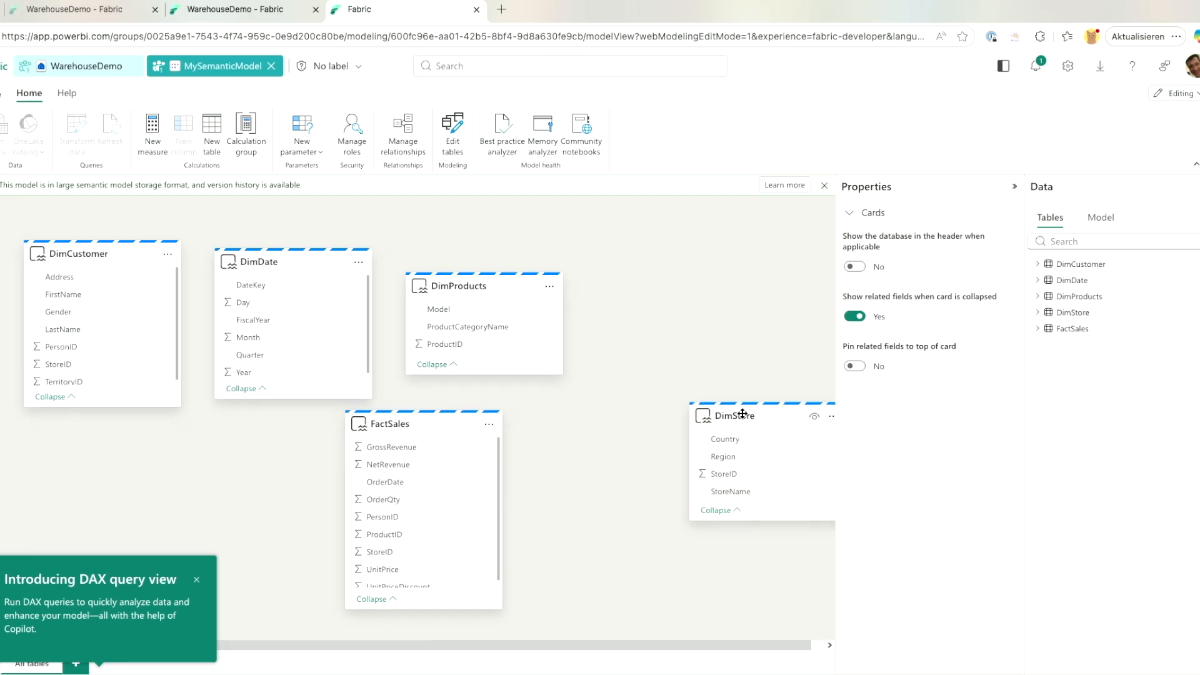
pyautogui.moveTo(503, 292); pyautogui.dragTo(613, 312)
# Link FactSales to DimStore (StoreID), DimProducts (ProductID) and DimDate (DateKey-to-OrderDate), then close the model.
pyautogui.moveTo(714, 474); pyautogui.dragTo(387, 550)
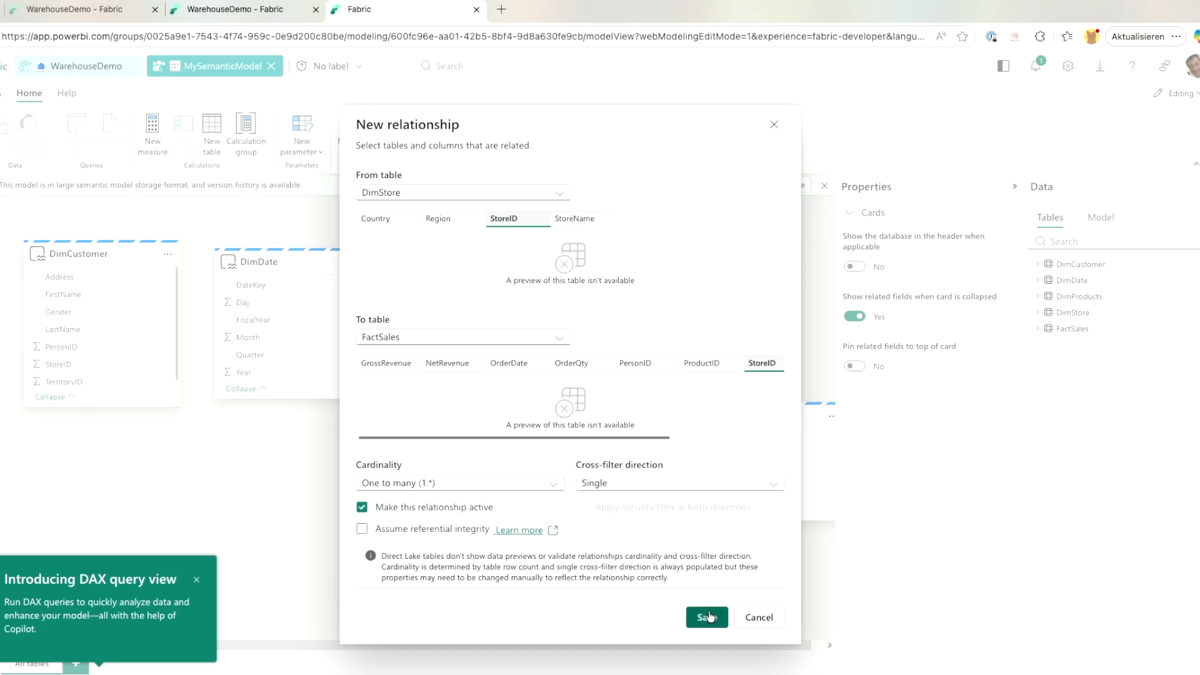
pyautogui.click(706, 616)
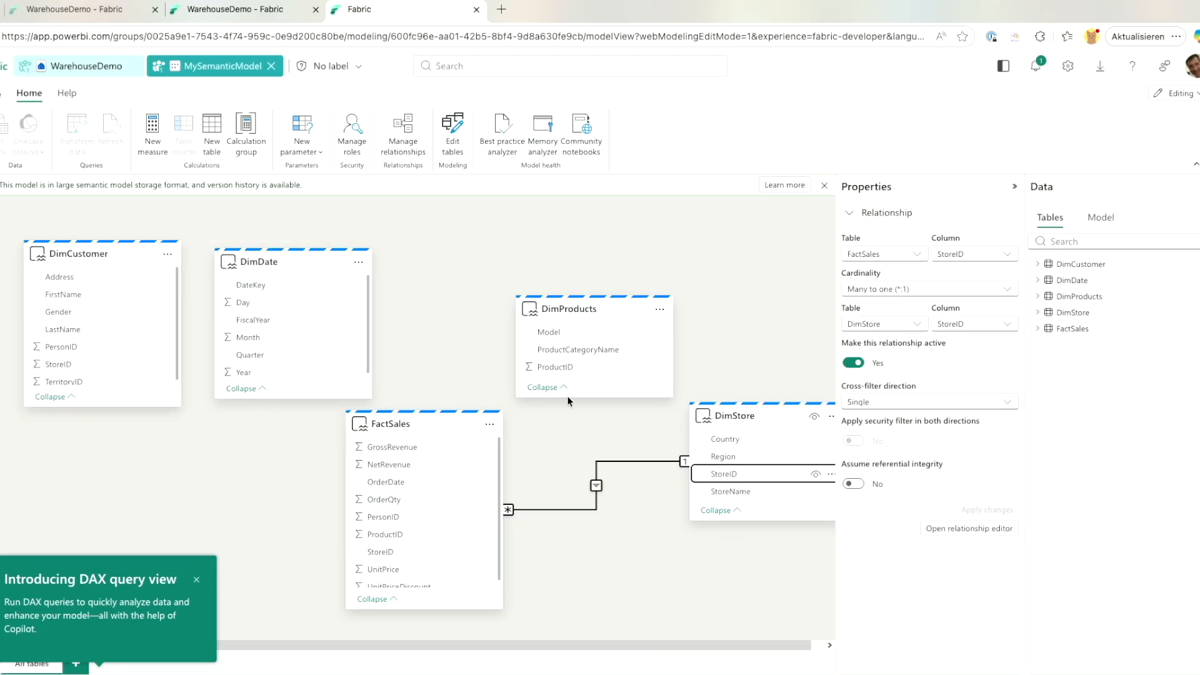
pyautogui.moveTo(558, 364); pyautogui.dragTo(384, 531)
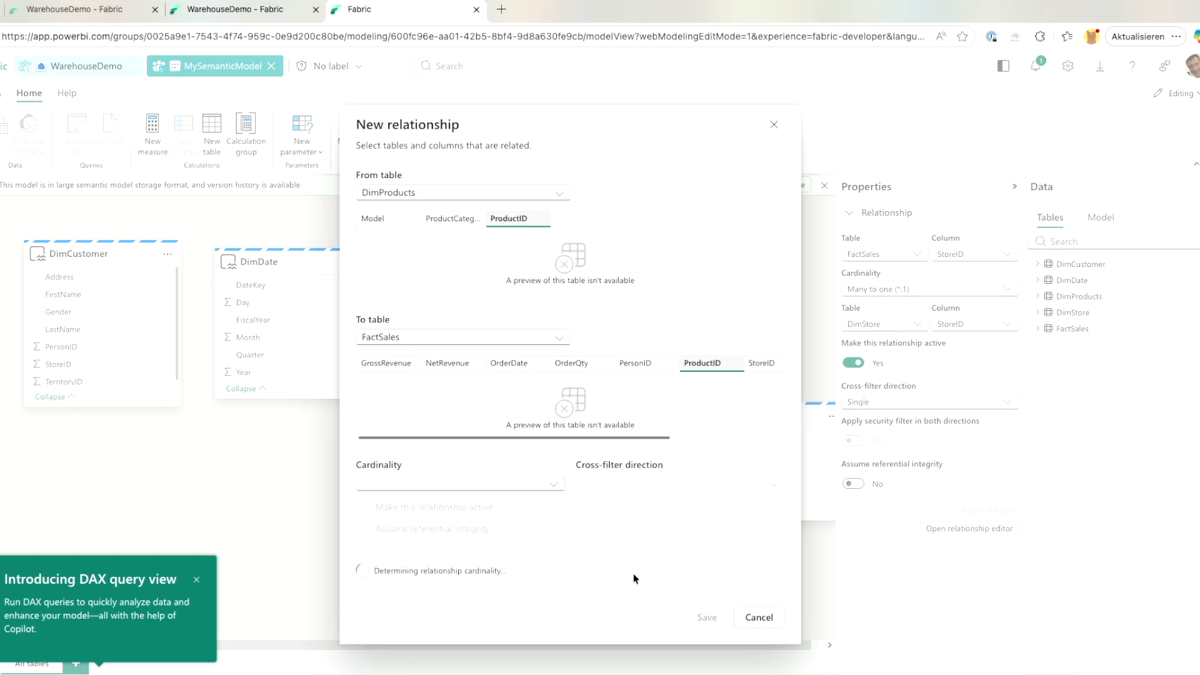
pyautogui.click(707, 617)
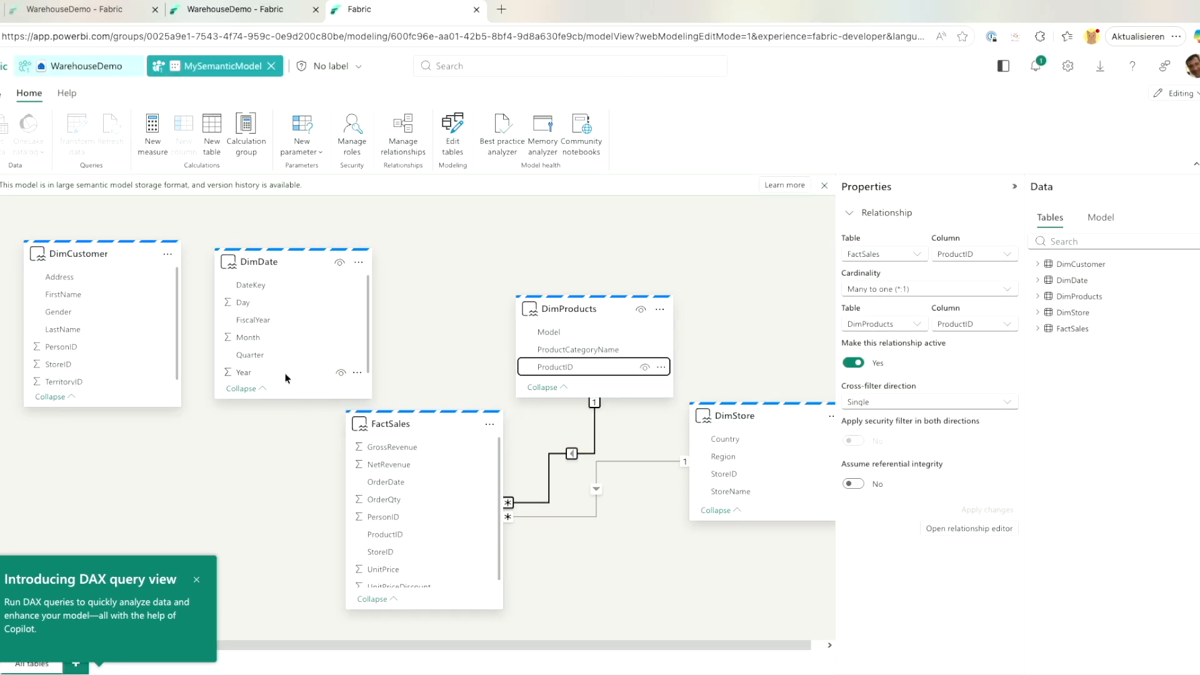
pyautogui.moveTo(259, 289); pyautogui.dragTo(394, 484)
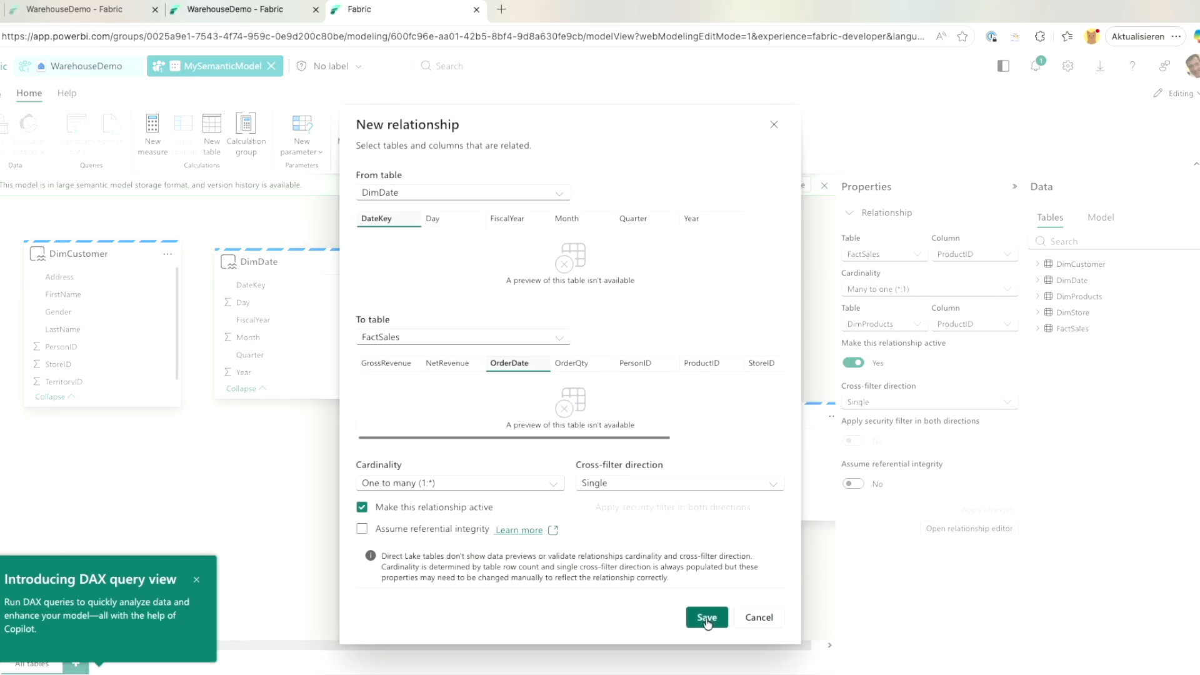
pyautogui.click(706, 618)
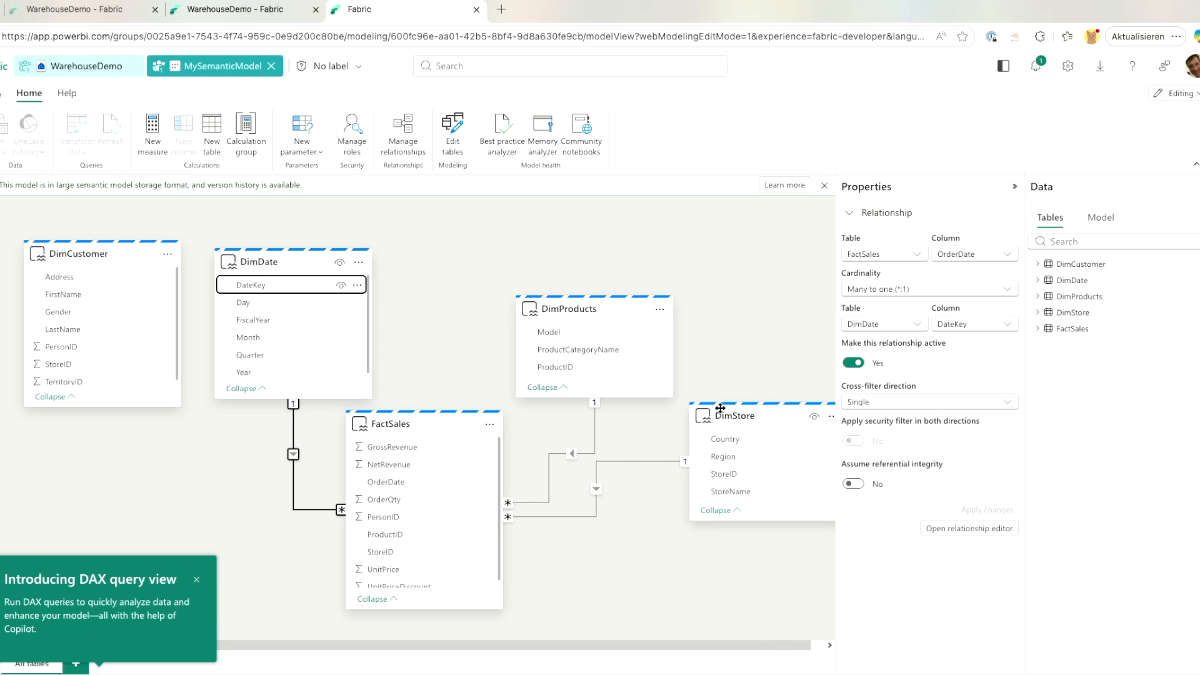
pyautogui.click(271, 65)
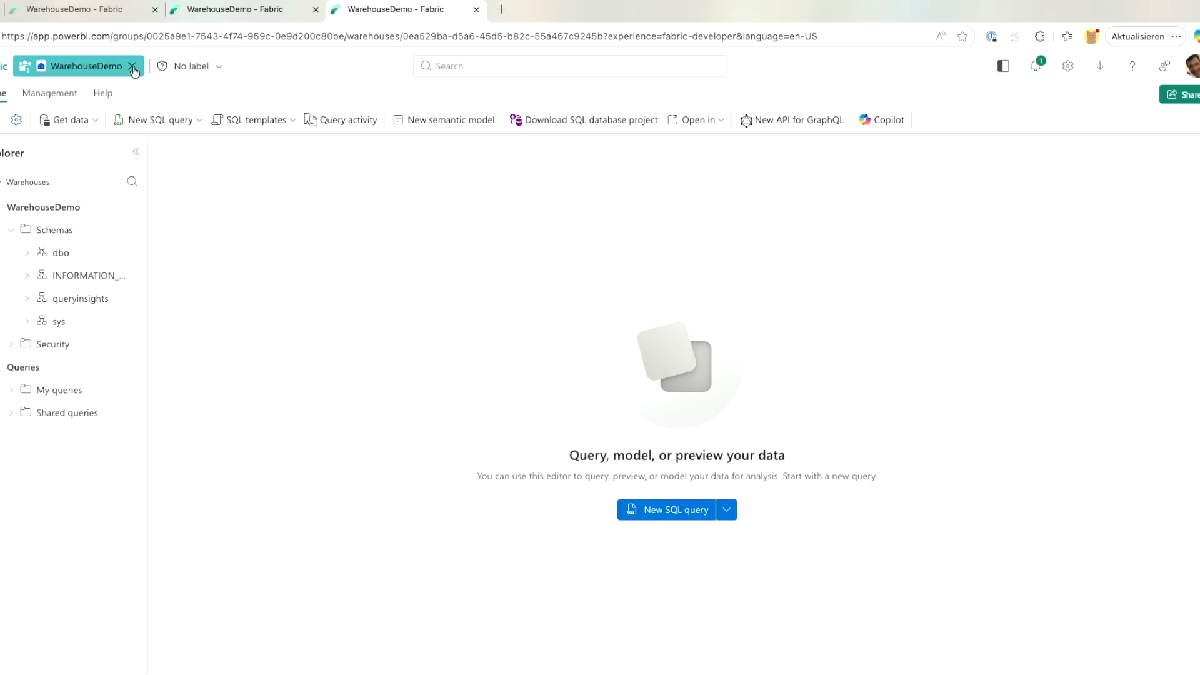
# Auto-create a Quick summary report from MySemanticModel and view it.
pyautogui.click(132, 66)
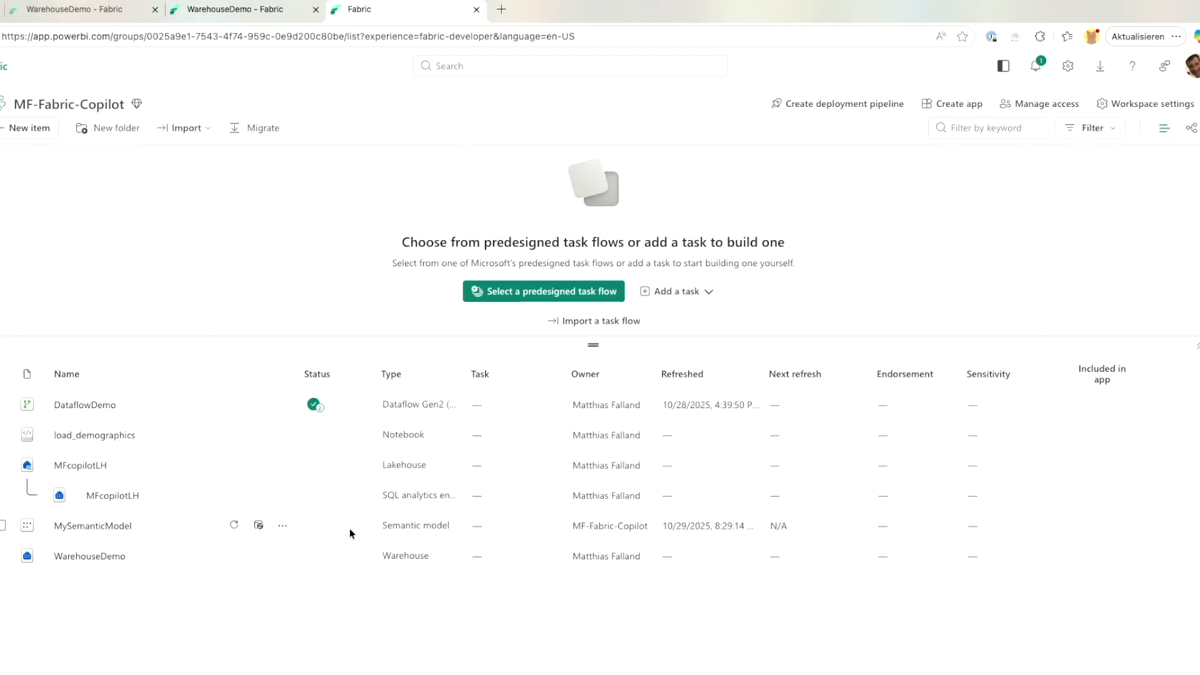
pyautogui.click(282, 525)
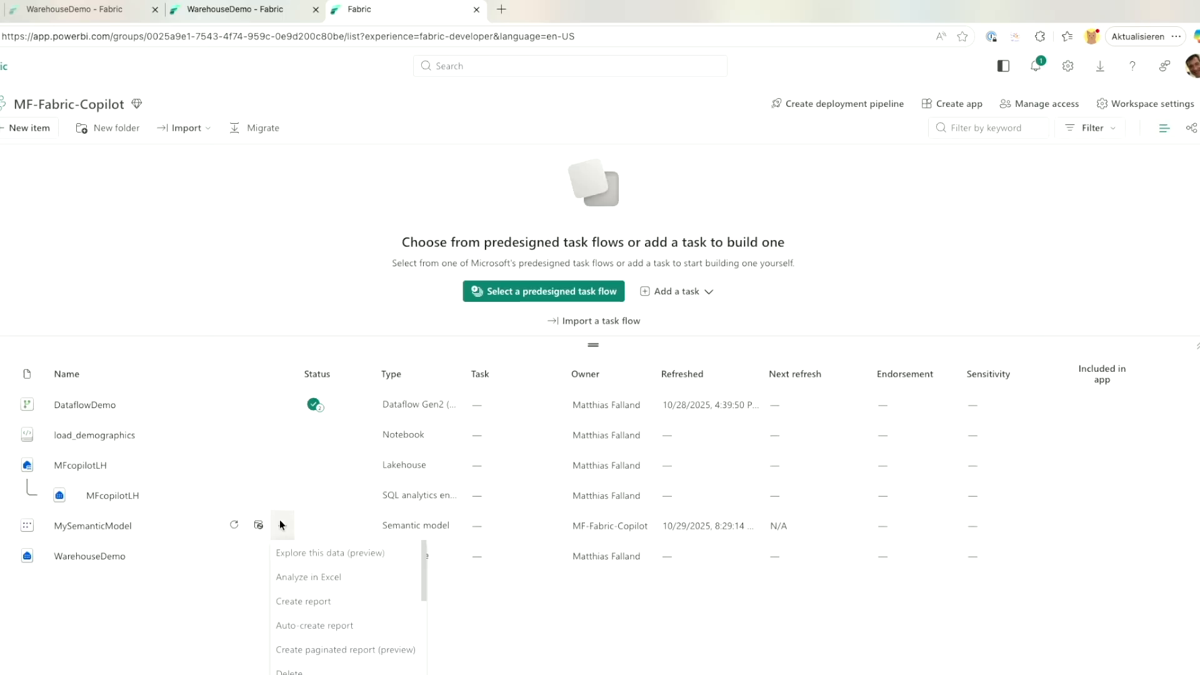
pyautogui.click(303, 627)
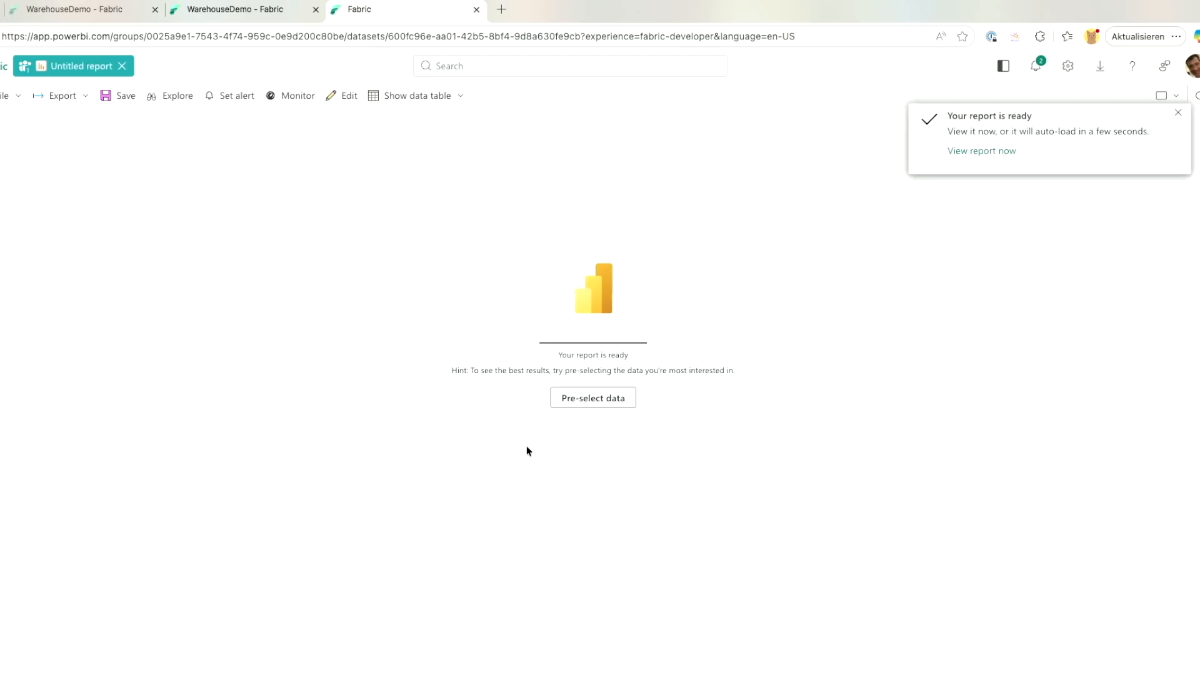
pyautogui.click(964, 152)
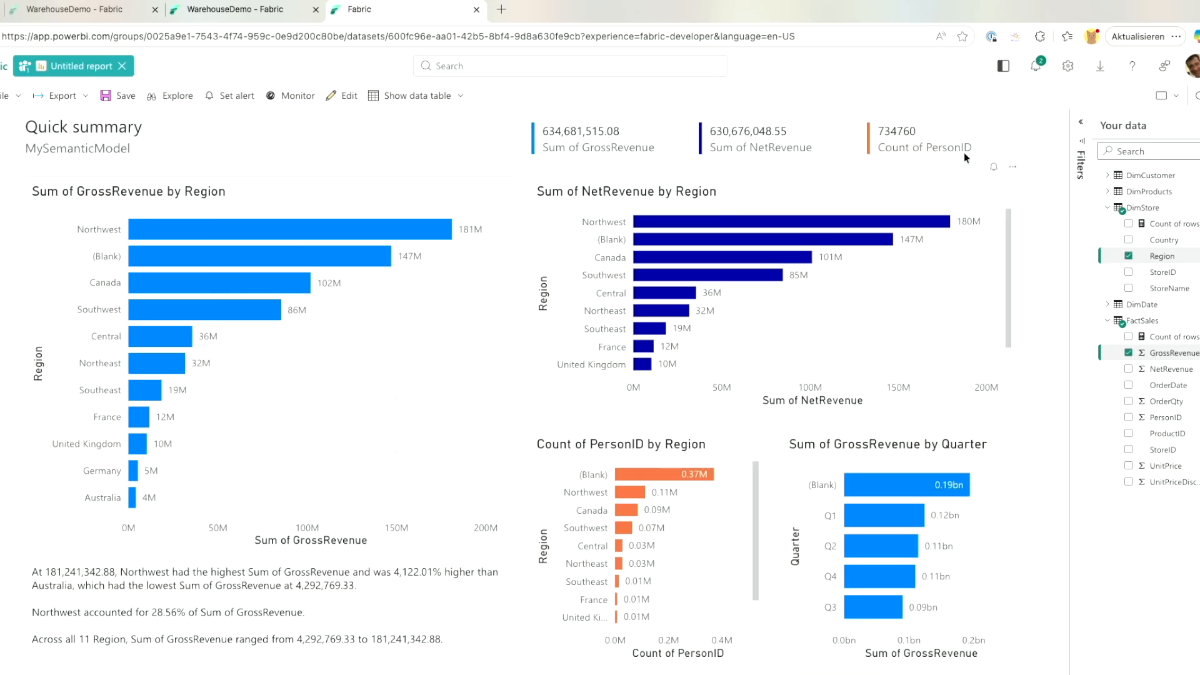